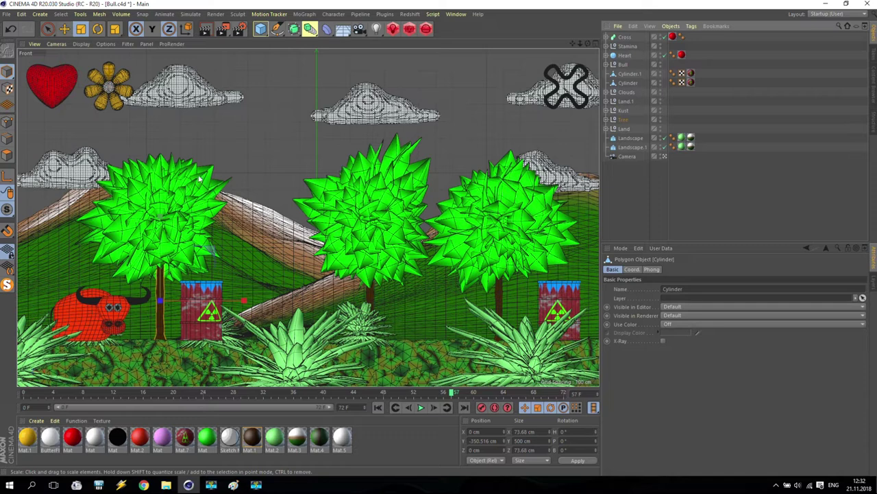
Switch to the Untitled 2 document and group the Metaball with its three Random effectors under one null
{"action": "left_click", "coordinate": [456, 14]}
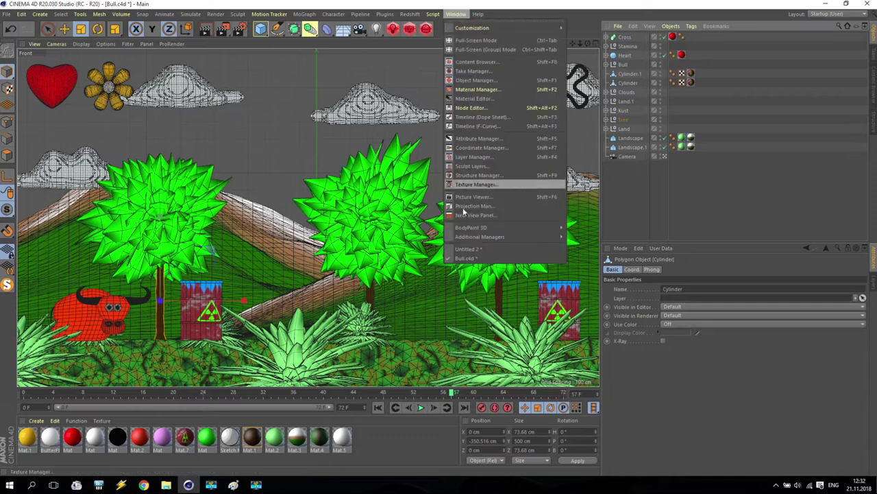
{"action": "left_click", "coordinate": [482, 249]}
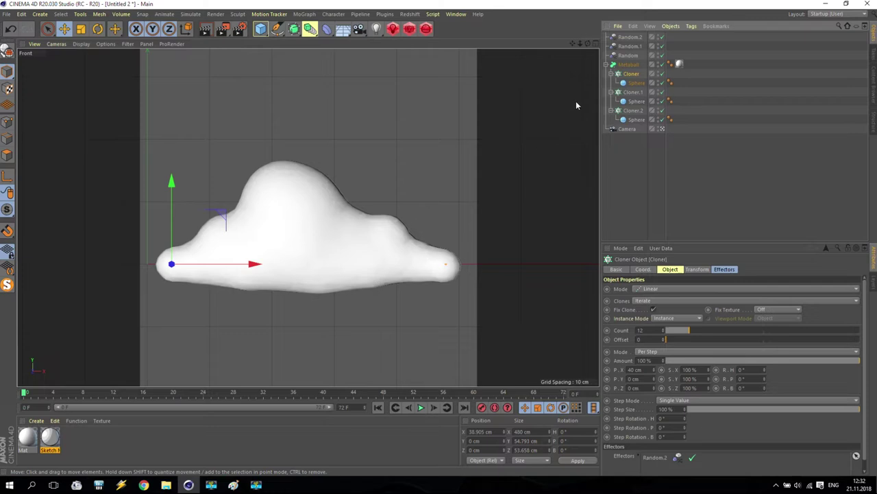
{"action": "left_click", "coordinate": [611, 65]}
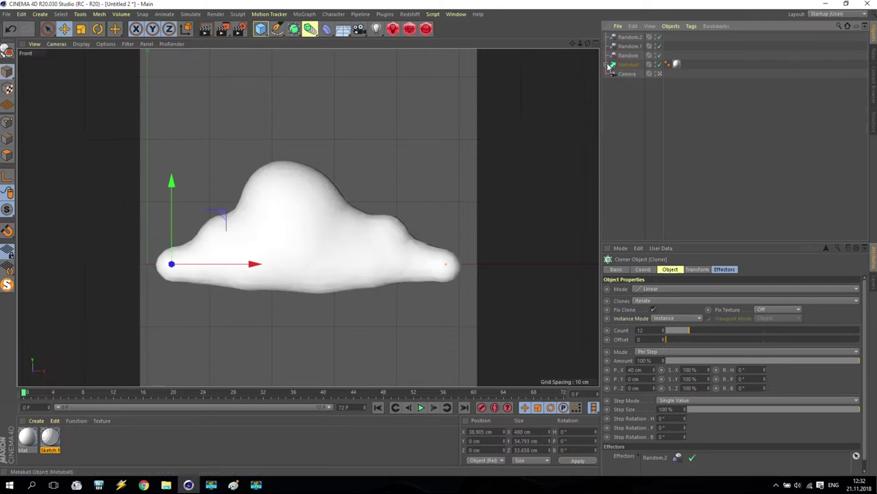
{"action": "left_click", "coordinate": [628, 65]}
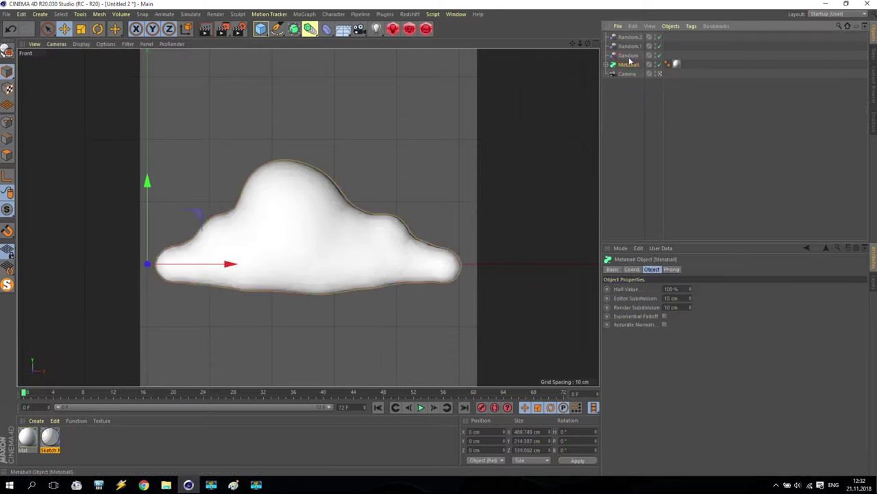
{"action": "left_click", "coordinate": [631, 37], "text": "shift"}
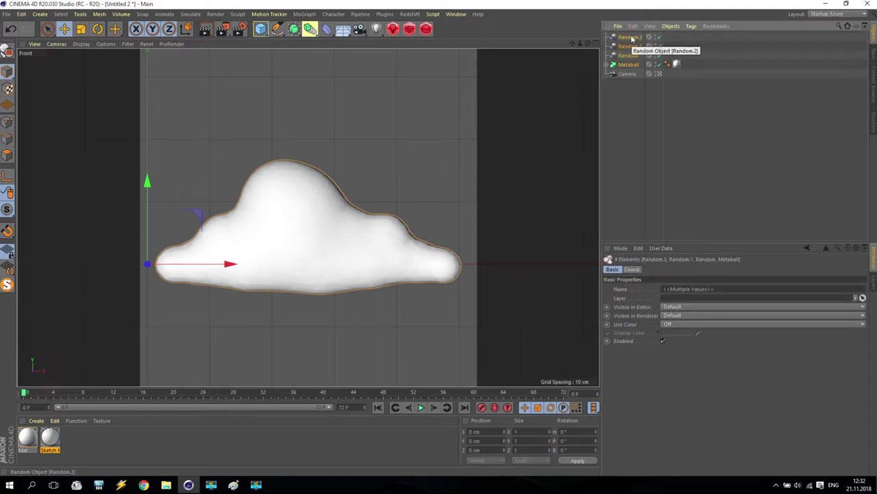
{"action": "key", "text": "alt+g"}
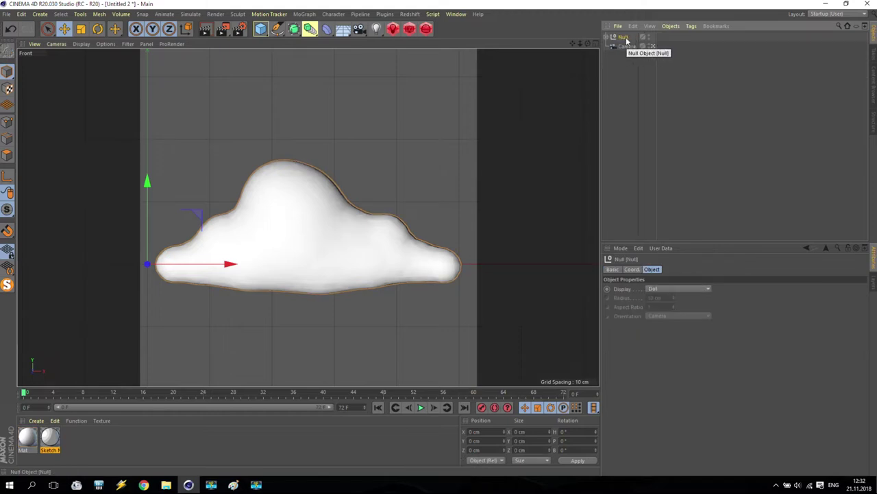
Rename the new null as Cloud and hide it in the viewport
{"action": "double_click", "coordinate": [625, 38]}
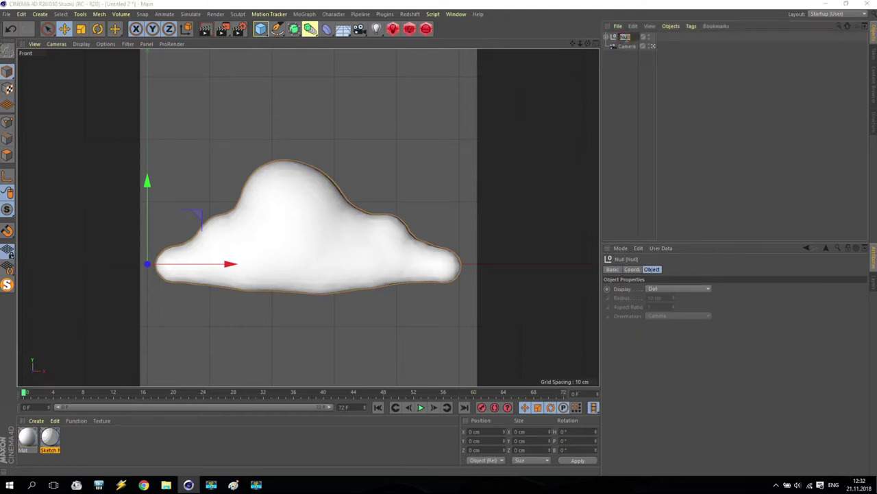
{"action": "type", "text": "Cloud"}
{"action": "key", "text": "Return"}
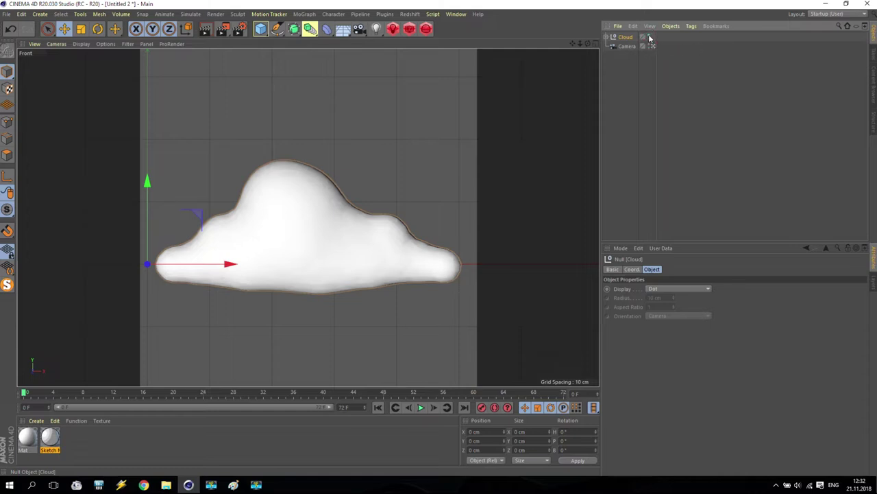
{"action": "left_click", "coordinate": [650, 39]}
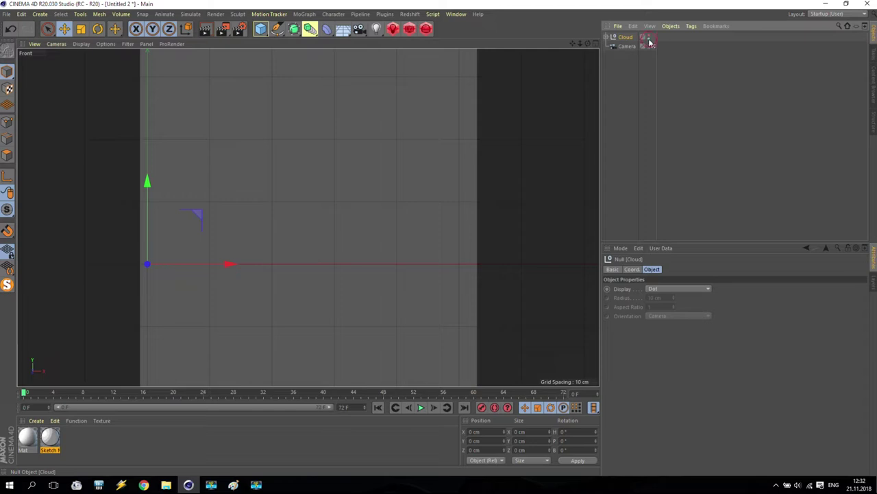
{"action": "left_click", "coordinate": [338, 178]}
Add a cube in the perspective view, out of the camera view, and display it with Quick Shading (Lines)
{"action": "scroll", "coordinate": [338, 180], "scroll_direction": "down", "scroll_amount": 3}
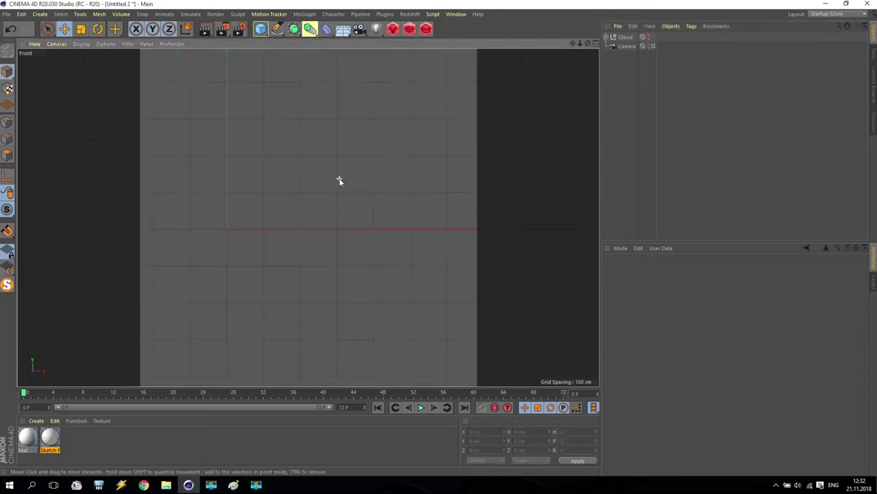
{"action": "left_click_drag", "start_coordinate": [573, 43], "coordinate": [654, 85]}
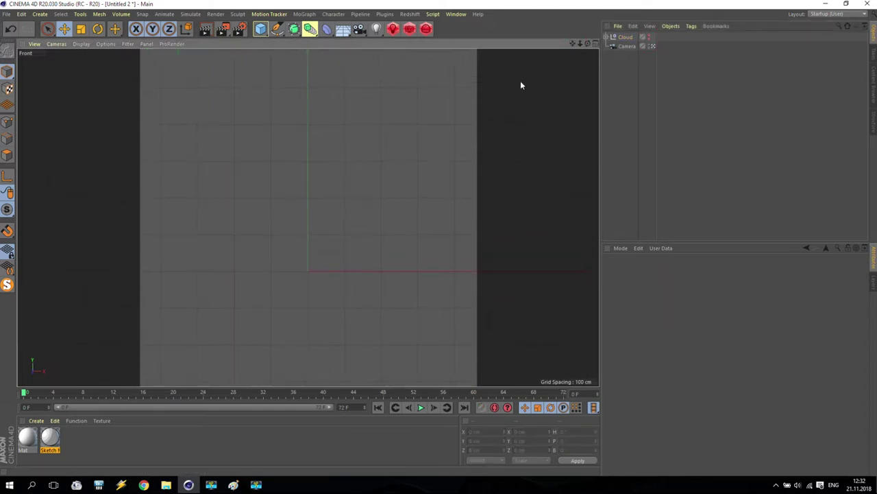
{"action": "left_click_drag", "start_coordinate": [381, 163], "coordinate": [381, 162]}
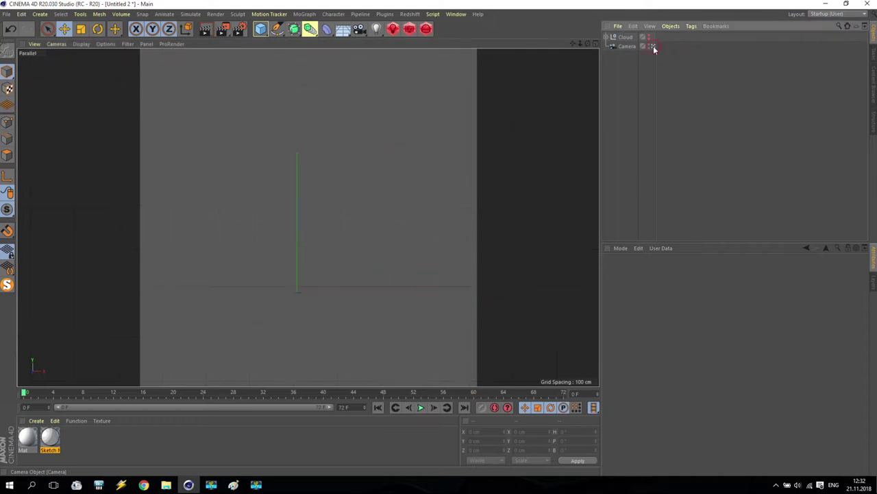
{"action": "key", "text": "F1"}
{"action": "left_click_drag", "start_coordinate": [360, 187], "coordinate": [494, 98], "text": "alt"}
{"action": "left_click_drag", "start_coordinate": [574, 42], "coordinate": [534, 69]}
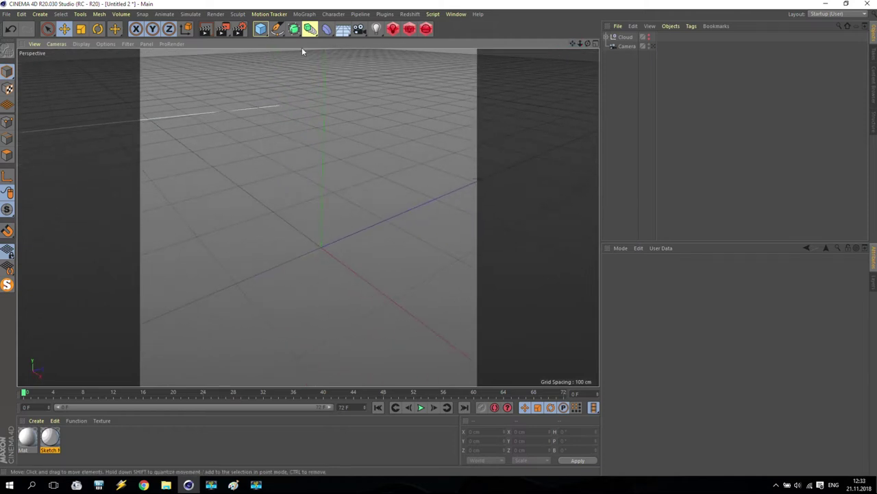
{"action": "left_click", "coordinate": [261, 29]}
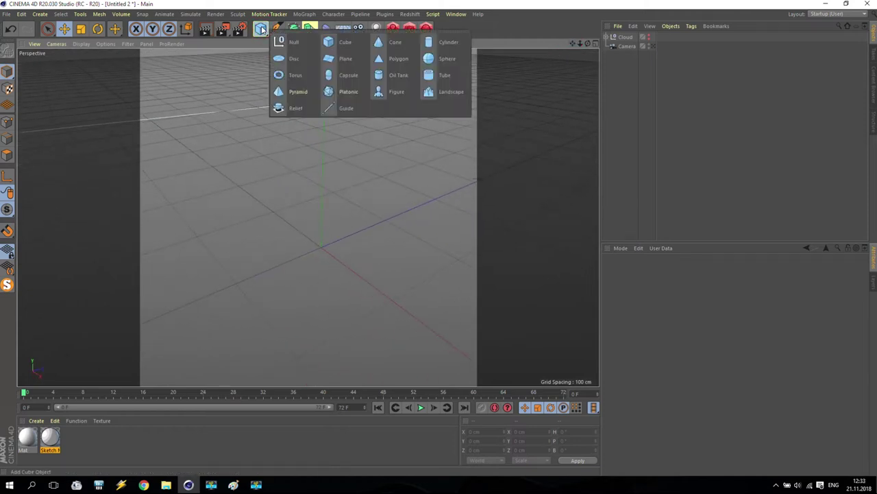
{"action": "left_click", "coordinate": [347, 43]}
{"action": "scroll", "coordinate": [327, 283], "scroll_direction": "down", "scroll_amount": 4}
{"action": "scroll", "coordinate": [318, 291], "scroll_direction": "up", "scroll_amount": 2}
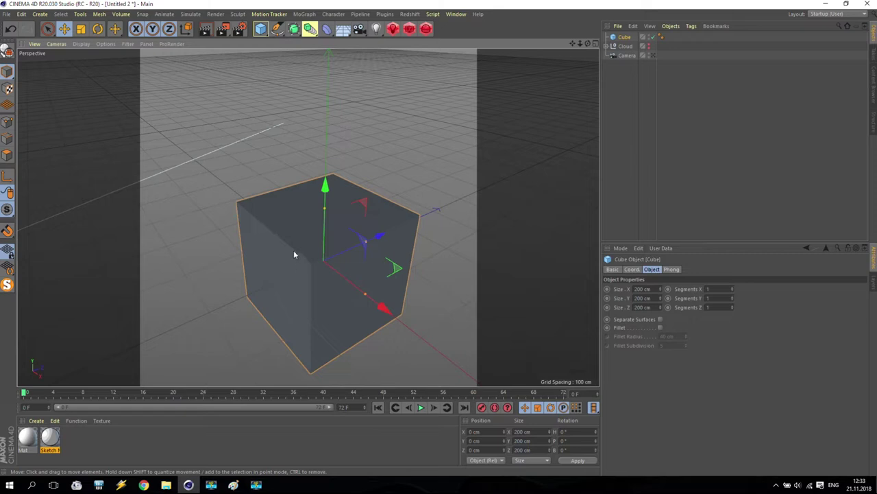
{"action": "left_click", "coordinate": [86, 44]}
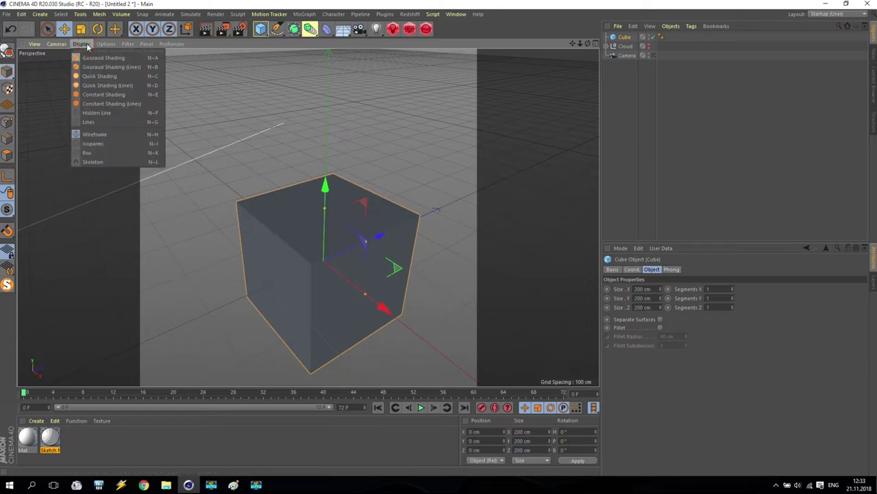
{"action": "left_click", "coordinate": [123, 85]}
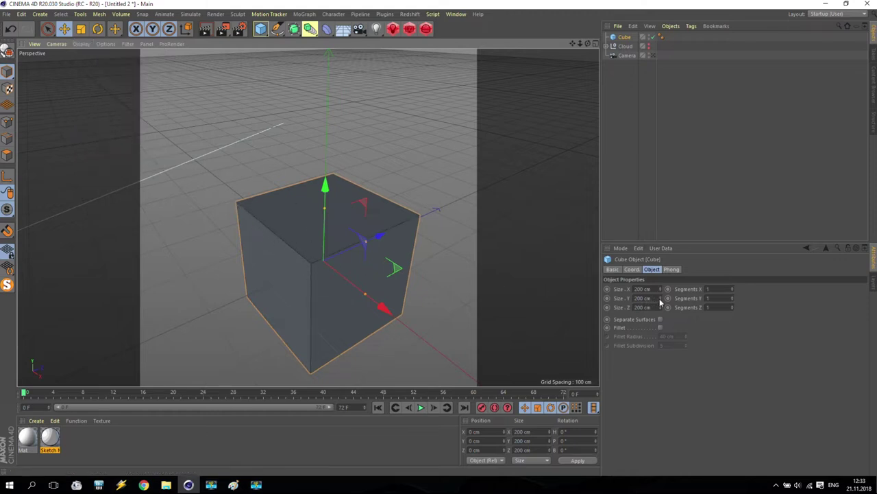
Flatten the cube to a Y size of 2 cm and give it 3 segments in X and 2 in Z
{"action": "left_click_drag", "start_coordinate": [661, 300], "coordinate": [593, 307]}
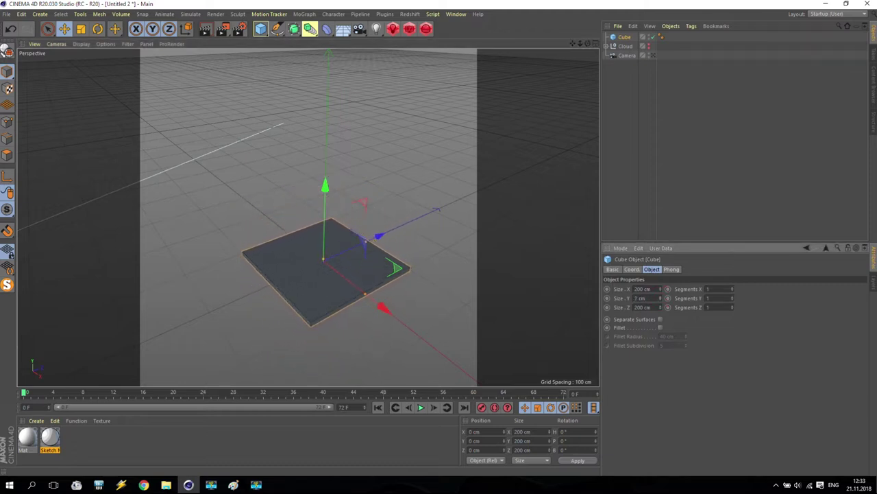
{"action": "key", "text": "Return"}
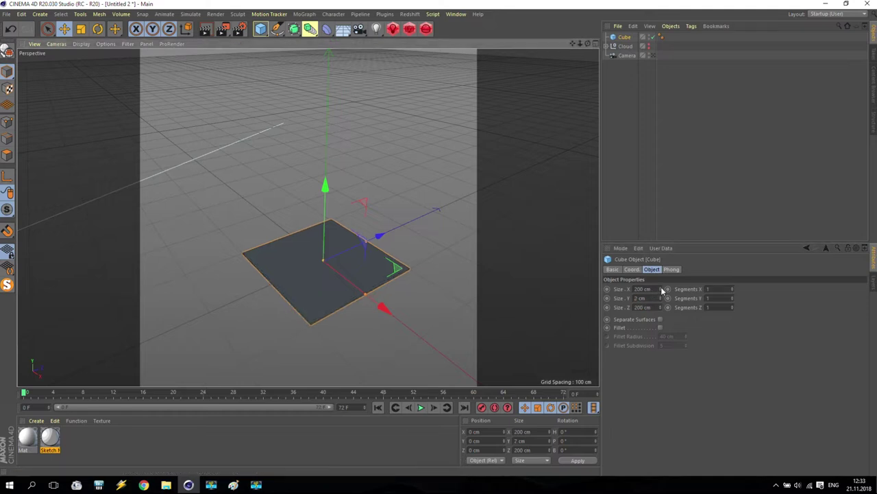
{"action": "left_click", "coordinate": [733, 289]}
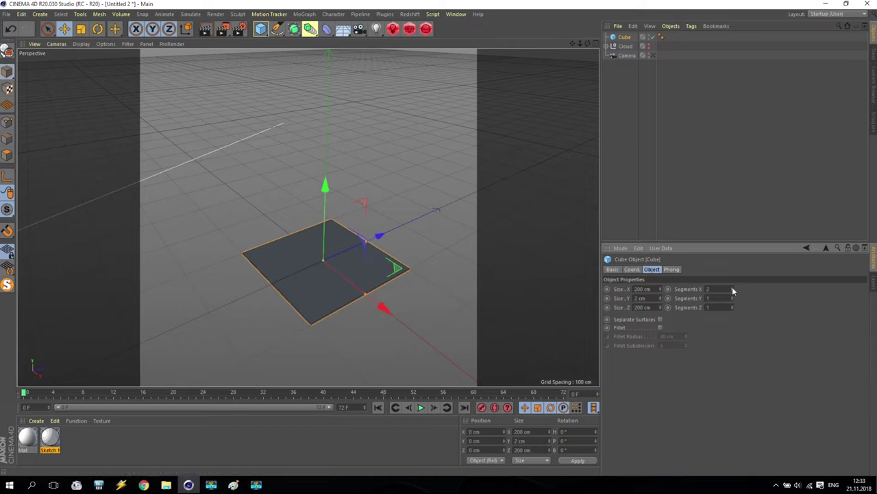
{"action": "left_click", "coordinate": [734, 307]}
{"action": "left_click", "coordinate": [435, 306]}
{"action": "scroll", "coordinate": [317, 321], "scroll_direction": "up", "scroll_amount": 3}
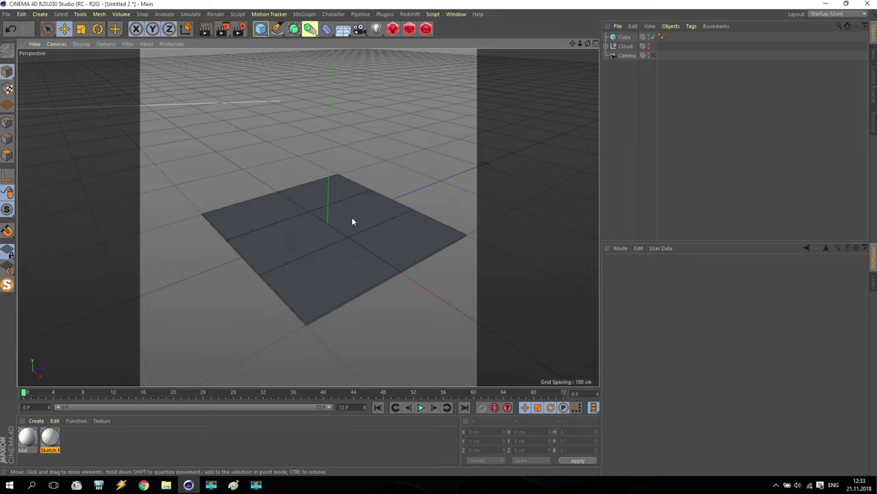
Make the flattened cube editable and switch to point mode
{"action": "left_click", "coordinate": [624, 37]}
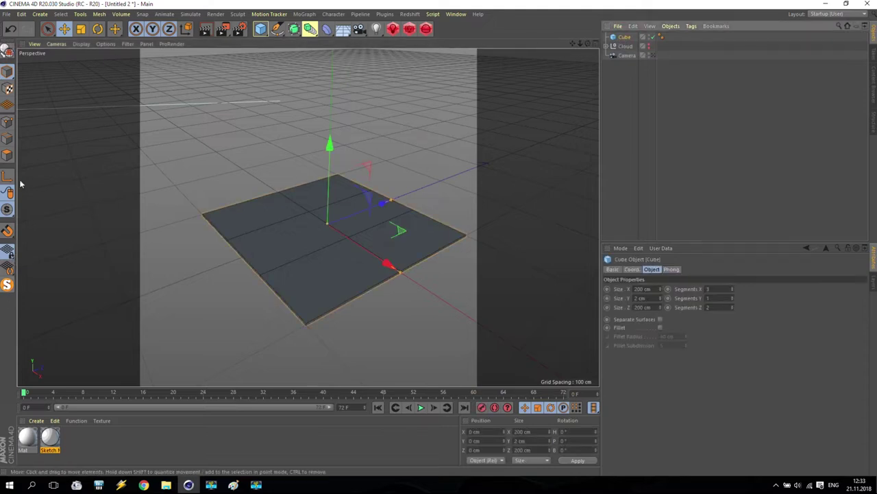
{"action": "left_click", "coordinate": [6, 52]}
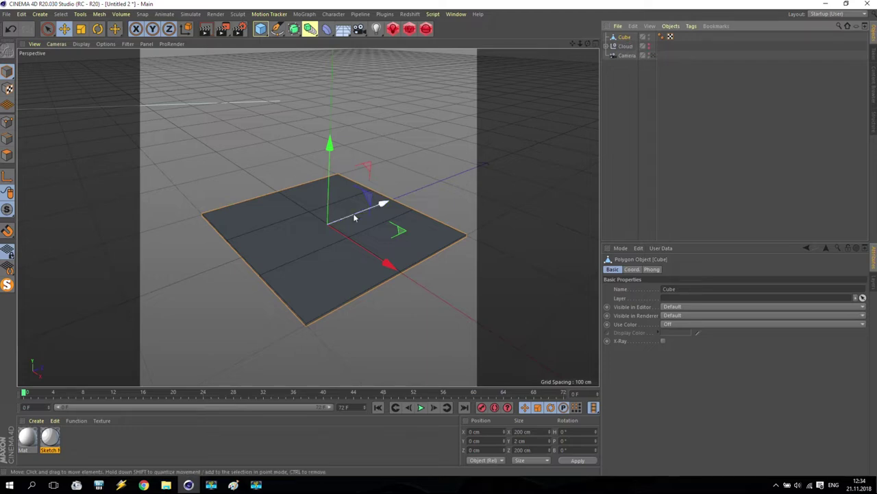
{"action": "left_click", "coordinate": [7, 122]}
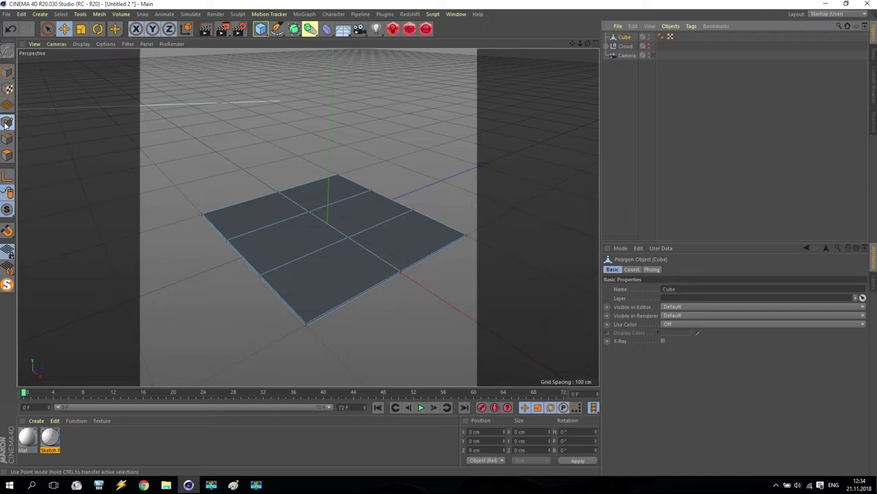
Scale the plate's corner points at the positive X end together along Z to about 6.8 cm apart, using Rectangle Selection to pick them
{"action": "left_click", "coordinate": [48, 29]}
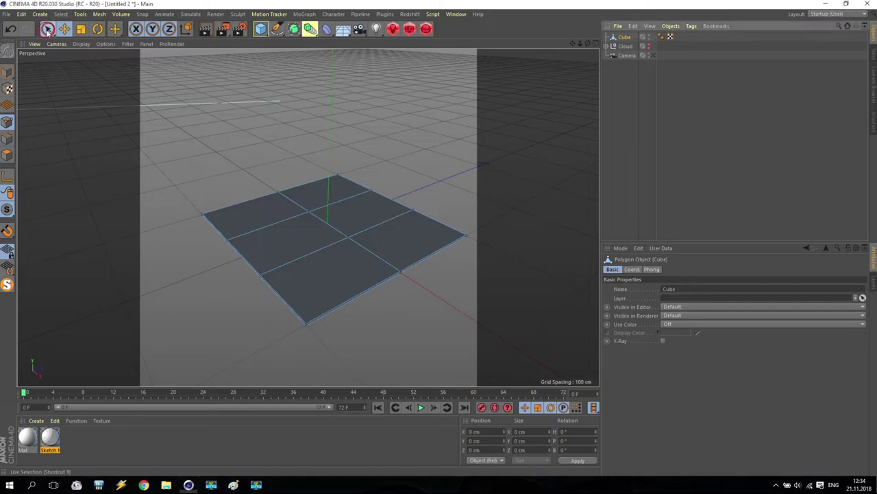
{"action": "left_click", "coordinate": [48, 29]}
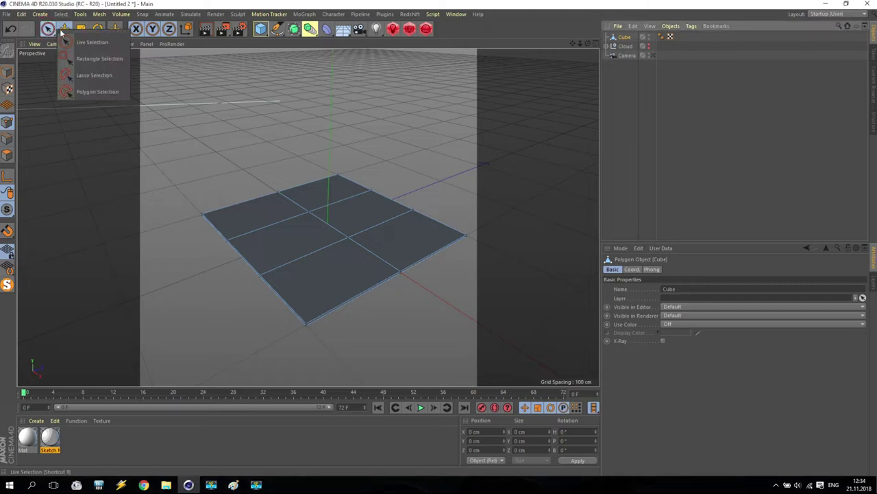
{"action": "left_click", "coordinate": [96, 60]}
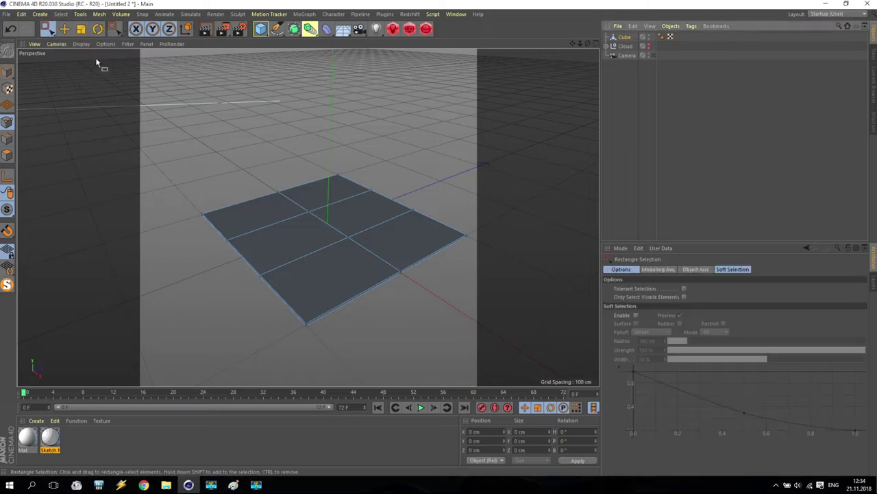
{"action": "left_click_drag", "start_coordinate": [295, 348], "coordinate": [329, 316]}
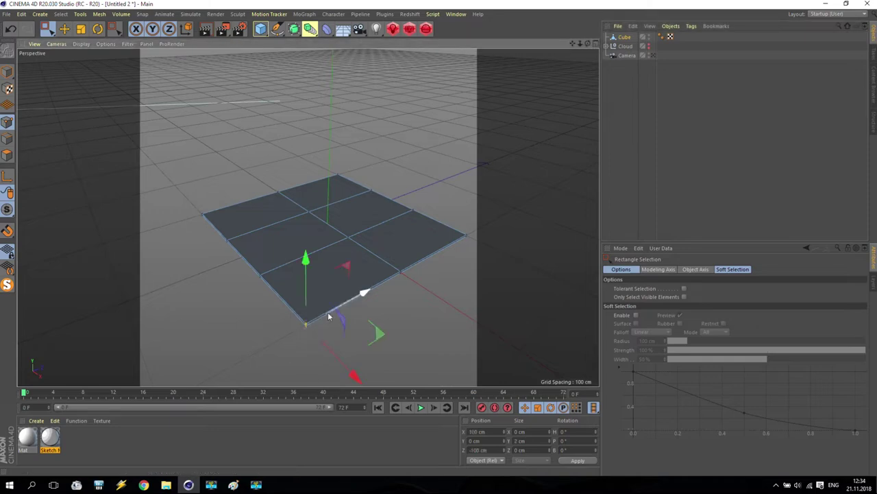
{"action": "left_click_drag", "start_coordinate": [457, 265], "coordinate": [485, 218], "text": "shift"}
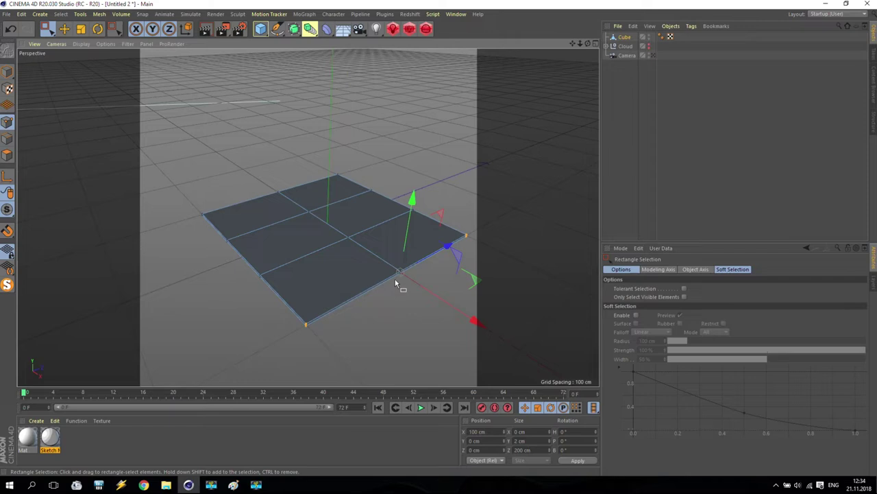
{"action": "left_click", "coordinate": [80, 28]}
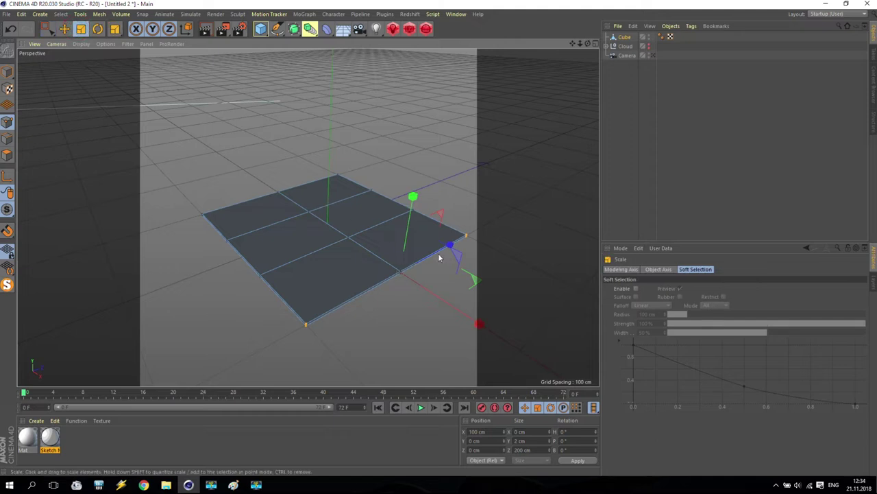
{"action": "left_click_drag", "start_coordinate": [449, 245], "coordinate": [401, 273]}
Move the middle points at the plate's narrowed tip outward along X to about 101.7 cm
{"action": "scroll", "coordinate": [402, 273], "scroll_direction": "up", "scroll_amount": 10}
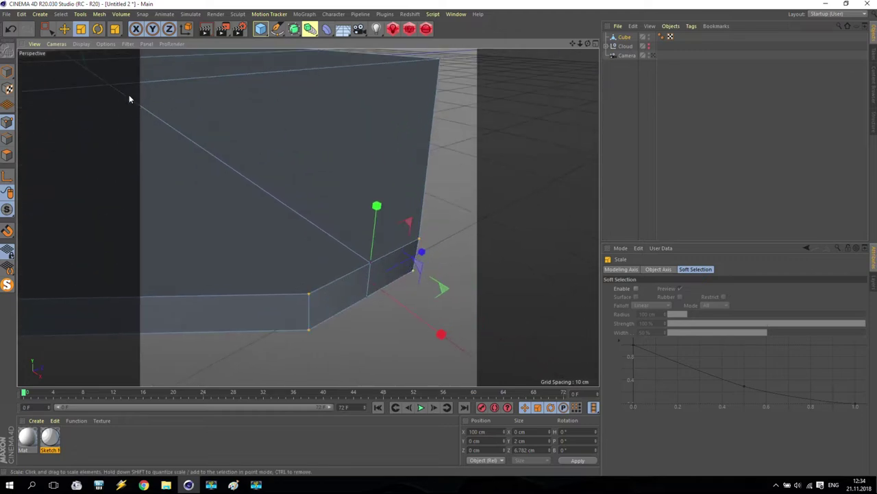
{"action": "left_click", "coordinate": [47, 28]}
{"action": "left_click_drag", "start_coordinate": [359, 331], "coordinate": [382, 240]}
{"action": "left_click_drag", "start_coordinate": [439, 331], "coordinate": [472, 355]}
Scale the corner points at the plate's negative X end together along Z to about 66.7 cm apart
{"action": "scroll", "coordinate": [337, 278], "scroll_direction": "down", "scroll_amount": 6}
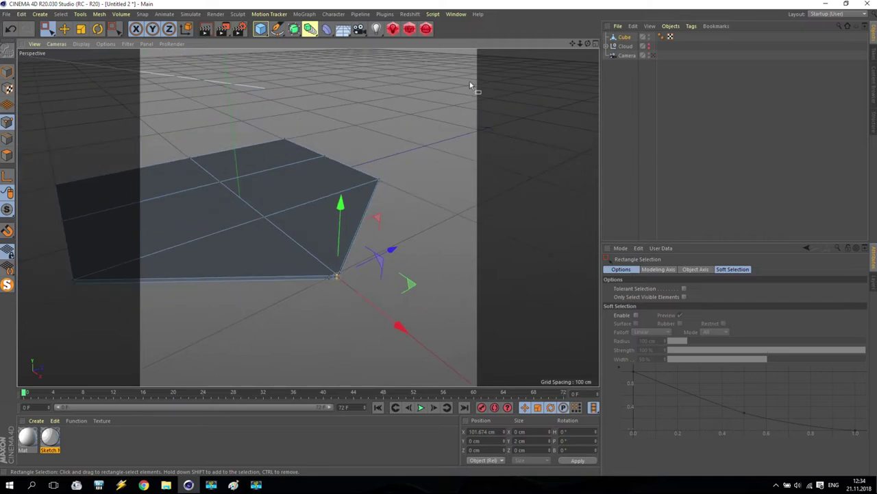
{"action": "scroll", "coordinate": [196, 196], "scroll_direction": "down", "scroll_amount": 3}
{"action": "scroll", "coordinate": [265, 180], "scroll_direction": "up", "scroll_amount": 3}
{"action": "scroll", "coordinate": [272, 154], "scroll_direction": "down", "scroll_amount": 2}
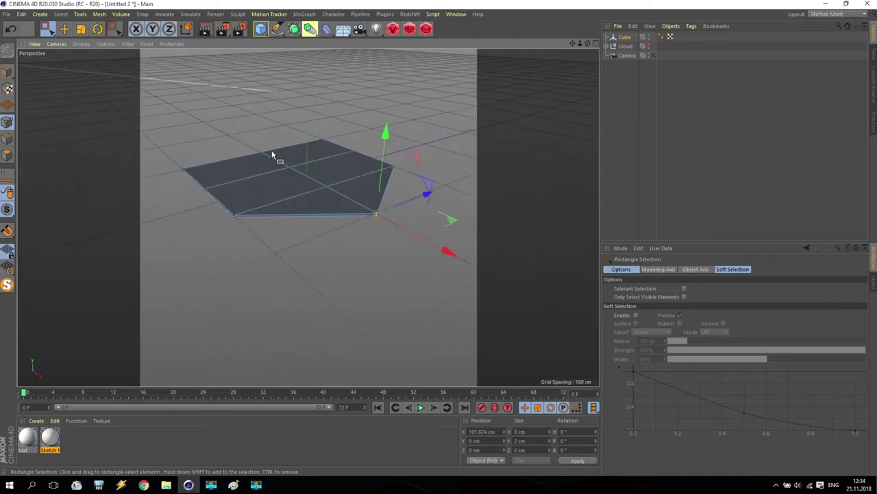
{"action": "left_click_drag", "start_coordinate": [246, 145], "coordinate": [355, 188], "text": "alt"}
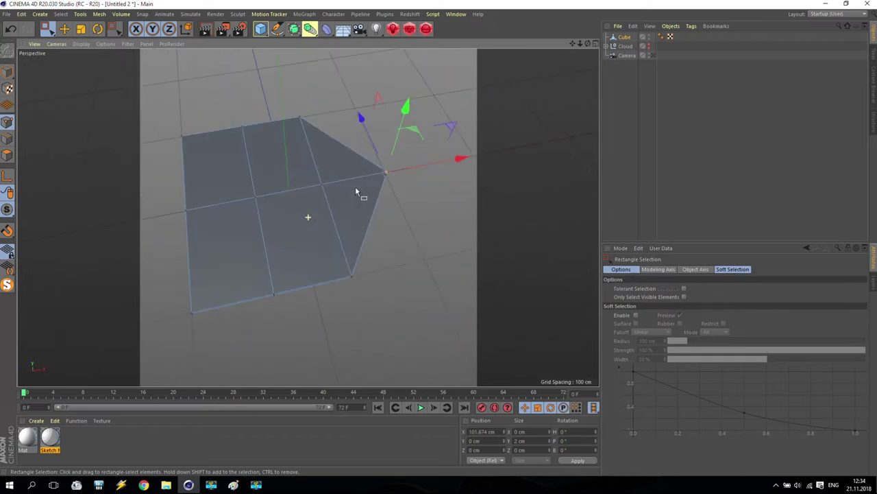
{"action": "left_click_drag", "start_coordinate": [588, 44], "coordinate": [587, 44]}
{"action": "scroll", "coordinate": [215, 186], "scroll_direction": "up", "scroll_amount": 3}
{"action": "left_click_drag", "start_coordinate": [144, 202], "coordinate": [186, 261]}
{"action": "left_click_drag", "start_coordinate": [430, 351], "coordinate": [495, 318], "text": "shift"}
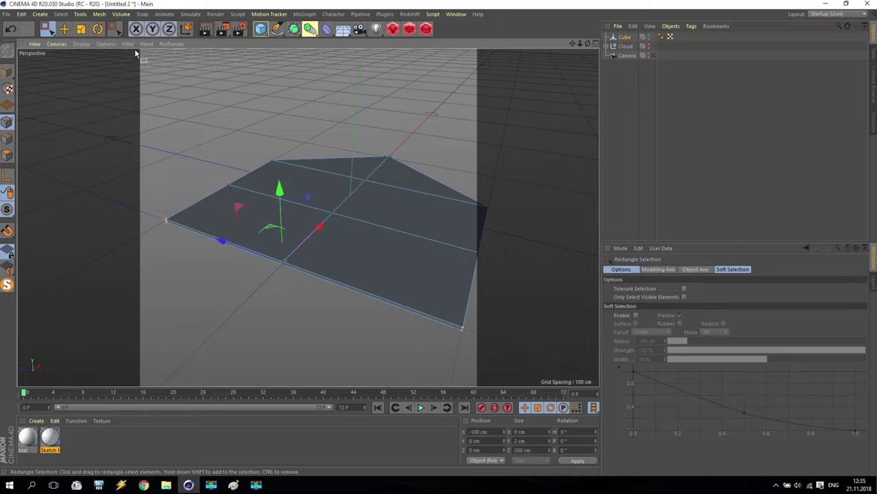
{"action": "left_click", "coordinate": [81, 29]}
{"action": "left_click_drag", "start_coordinate": [217, 242], "coordinate": [257, 264]}
{"action": "left_click_drag", "start_coordinate": [300, 245], "coordinate": [398, 198], "text": "alt"}
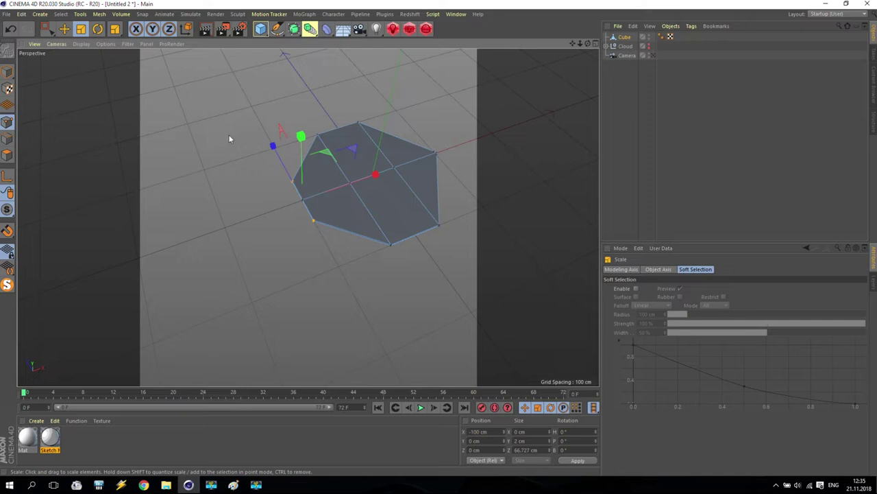
In the top view, scale the outer points of the plate's middle section along Z to about 98.2 cm apart
{"action": "left_click", "coordinate": [595, 43]}
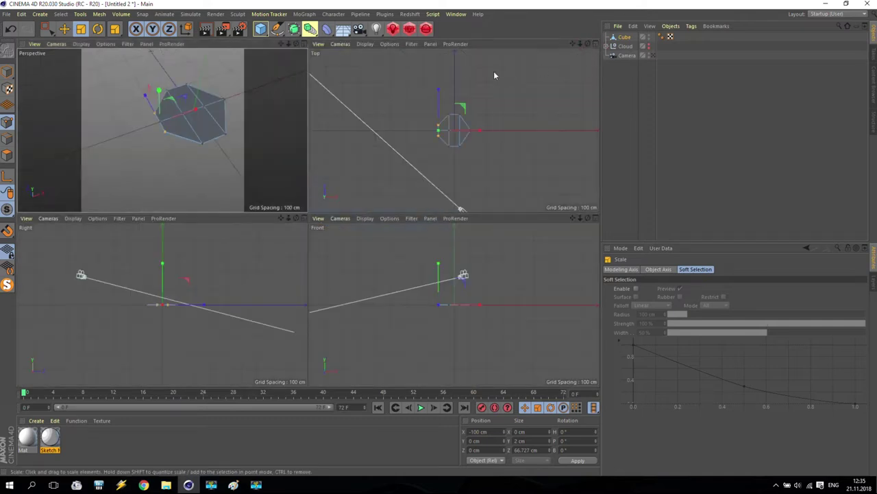
{"action": "middle_click", "coordinate": [454, 129]}
{"action": "scroll", "coordinate": [302, 235], "scroll_direction": "up", "scroll_amount": 5}
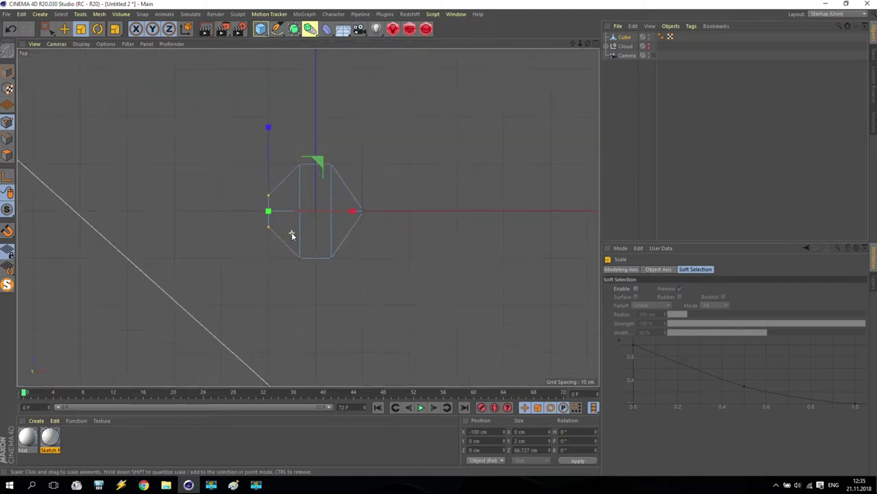
{"action": "key", "text": "0"}
{"action": "left_click_drag", "start_coordinate": [268, 98], "coordinate": [408, 146]}
{"action": "left_click_drag", "start_coordinate": [274, 309], "coordinate": [417, 268], "text": "shift"}
{"action": "left_click", "coordinate": [81, 29]}
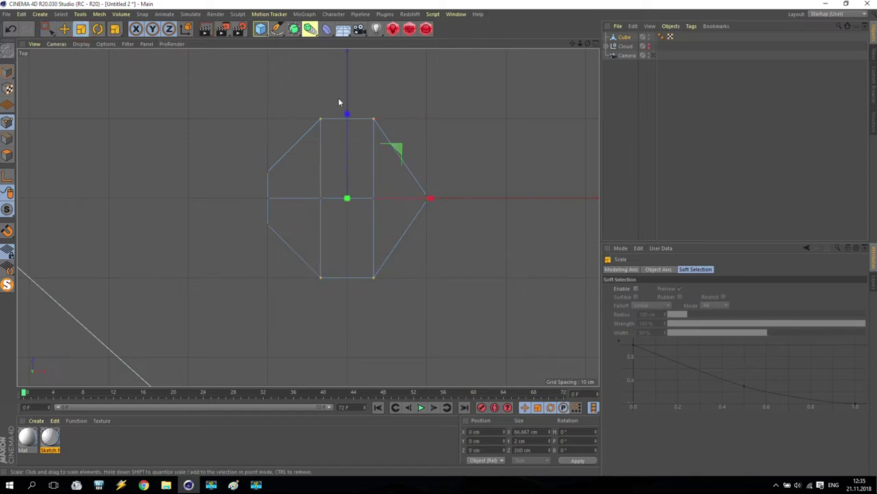
{"action": "left_click_drag", "start_coordinate": [347, 114], "coordinate": [338, 161]}
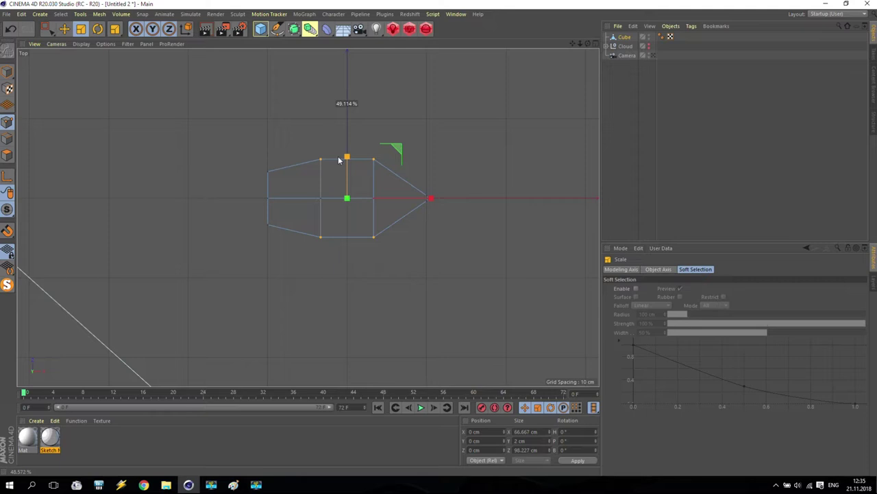
{"action": "mouse_move", "coordinate": [242, 160]}
{"action": "left_mouse_down"}
{"action": "mouse_move", "coordinate": [270, 180]}
{"action": "mouse_move", "coordinate": [245, 159]}
{"action": "left_mouse_up"}
{"action": "left_click", "coordinate": [10, 29]}
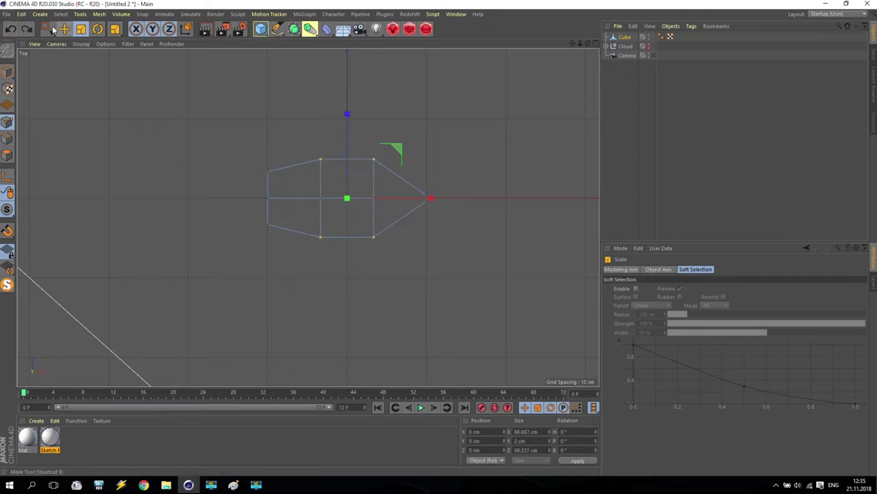
Scale the corner points at the negative X end along Z to about 50.2 cm apart
{"action": "left_click", "coordinate": [46, 29]}
{"action": "left_click_drag", "start_coordinate": [233, 146], "coordinate": [269, 183]}
{"action": "left_click_drag", "start_coordinate": [243, 218], "coordinate": [278, 244], "text": "shift"}
{"action": "key", "text": "t"}
{"action": "left_click_drag", "start_coordinate": [267, 115], "coordinate": [270, 135]}
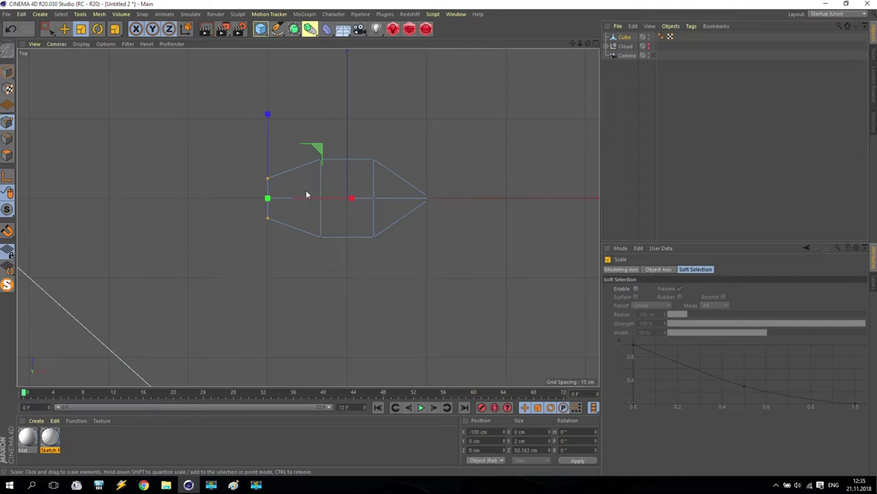
Move the middle points at the blunt end outward along X to about -106.7 cm
{"action": "left_click", "coordinate": [63, 28]}
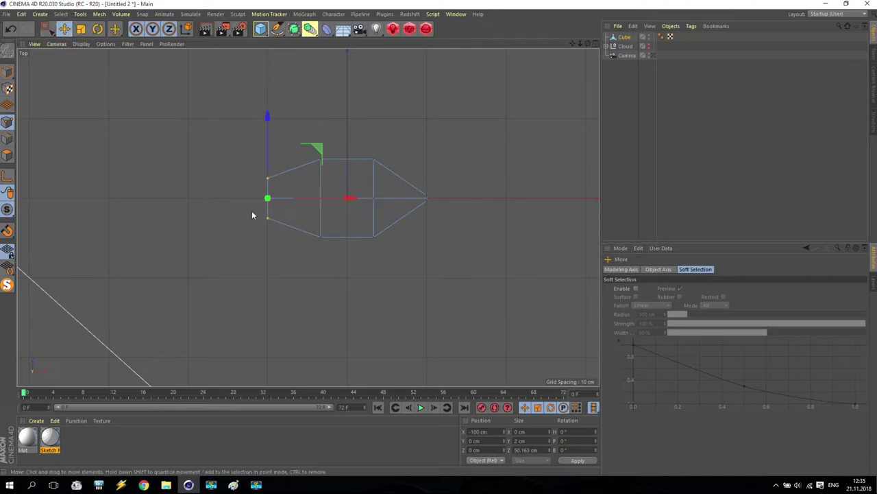
{"action": "scroll", "coordinate": [250, 209], "scroll_direction": "up", "scroll_amount": 3}
{"action": "key", "text": "0"}
{"action": "left_click_drag", "start_coordinate": [243, 177], "coordinate": [296, 207]}
{"action": "left_click_drag", "start_coordinate": [349, 192], "coordinate": [339, 192]}
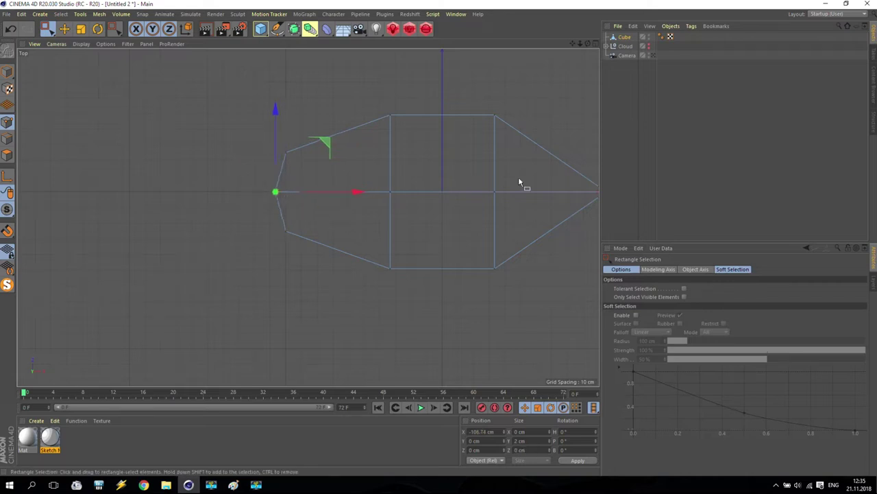
Raise the center-line points of the plate's middle section along Y to about 9.7 cm, working in the front view
{"action": "left_click", "coordinate": [64, 28]}
{"action": "middle_click", "coordinate": [414, 154]}
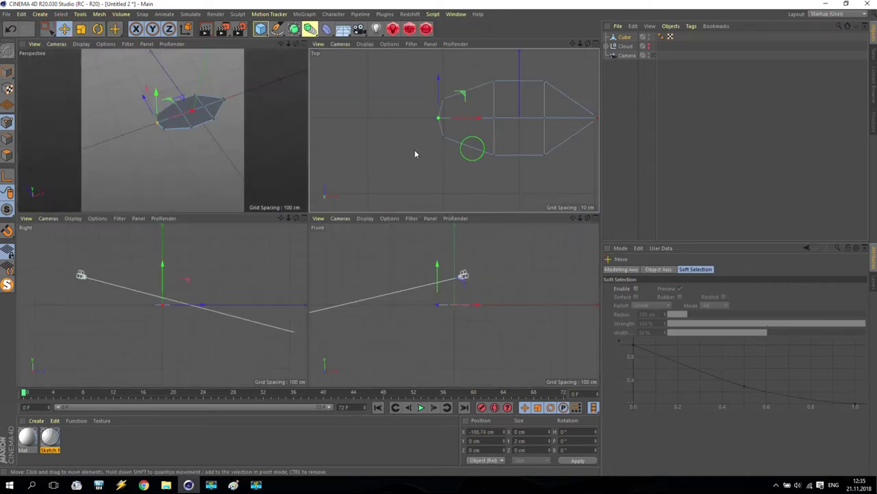
{"action": "middle_click", "coordinate": [197, 120]}
{"action": "middle_click", "coordinate": [408, 141]}
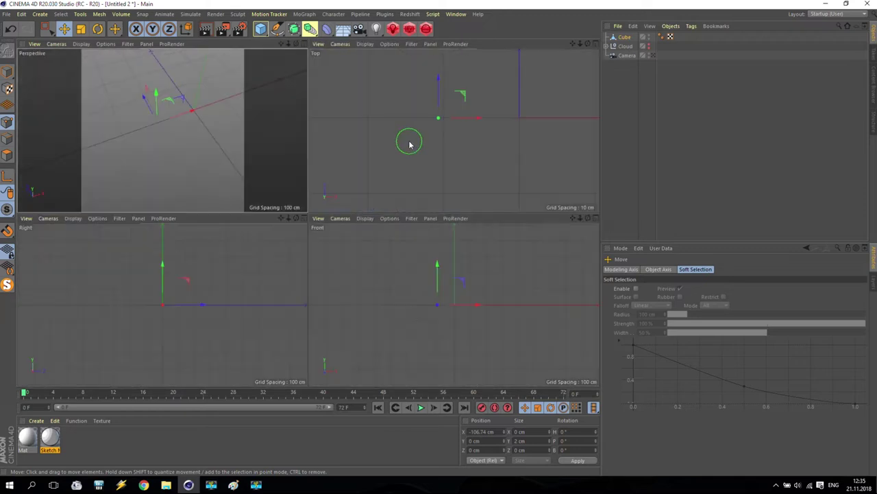
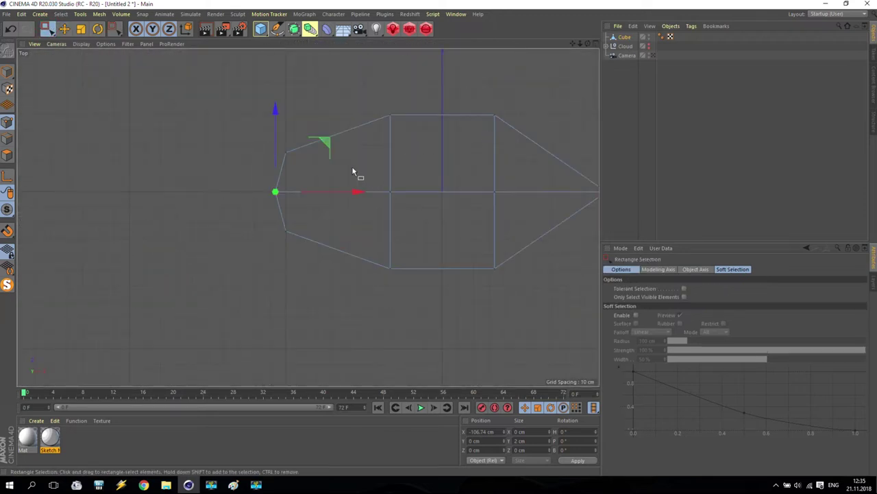
{"action": "middle_click", "coordinate": [409, 177]}
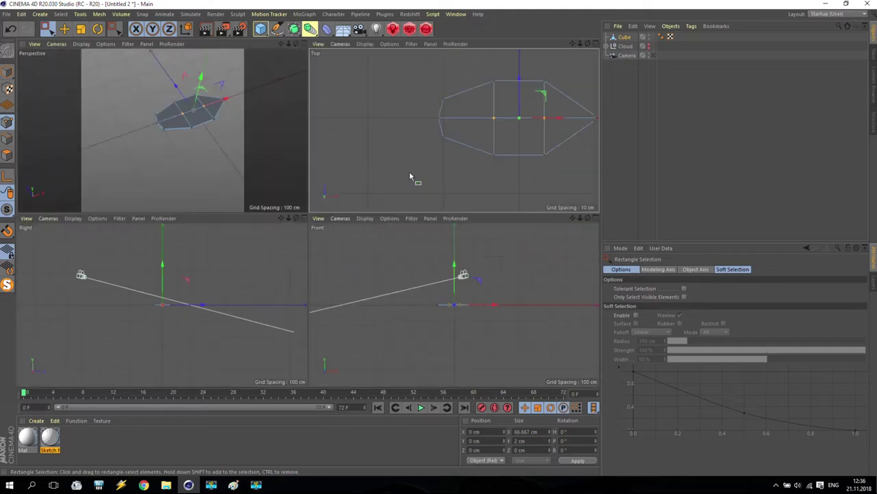
{"action": "middle_click", "coordinate": [456, 288]}
{"action": "scroll", "coordinate": [316, 227], "scroll_direction": "up", "scroll_amount": 3}
{"action": "scroll", "coordinate": [316, 227], "scroll_direction": "up", "scroll_amount": 2}
{"action": "left_click_drag", "start_coordinate": [292, 133], "coordinate": [293, 122]}
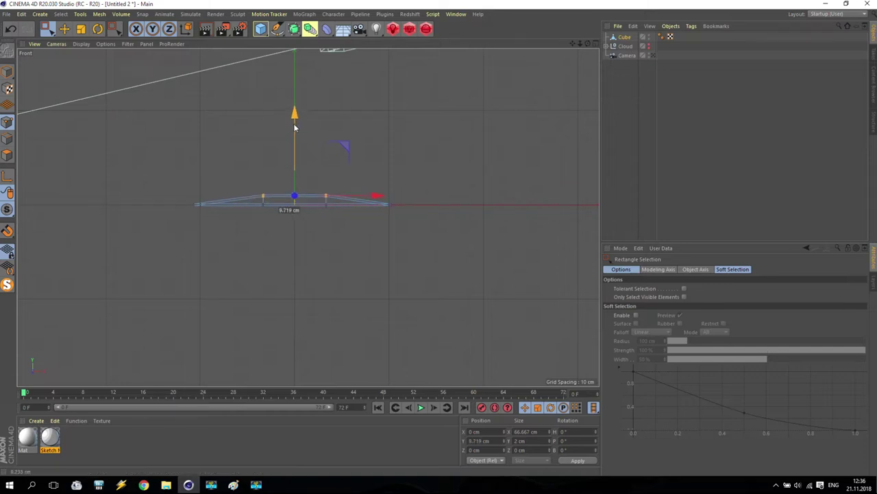
Lower the blunt end's points to about -11.1 cm in Y and the pointed tip's points to about -4.8 cm
{"action": "middle_click", "coordinate": [332, 195]}
{"action": "middle_click", "coordinate": [171, 138]}
{"action": "right_click_drag", "start_coordinate": [421, 166], "coordinate": [415, 204], "text": "alt"}
{"action": "mouse_move", "coordinate": [415, 204]}
{"action": "left_mouse_down", "text": "alt"}
{"action": "mouse_move", "coordinate": [368, 145]}
{"action": "mouse_move", "coordinate": [302, 136]}
{"action": "mouse_move", "coordinate": [342, 171]}
{"action": "mouse_move", "coordinate": [411, 155]}
{"action": "mouse_move", "coordinate": [413, 135]}
{"action": "mouse_move", "coordinate": [447, 162]}
{"action": "mouse_move", "coordinate": [418, 199]}
{"action": "left_mouse_up", "text": "alt"}
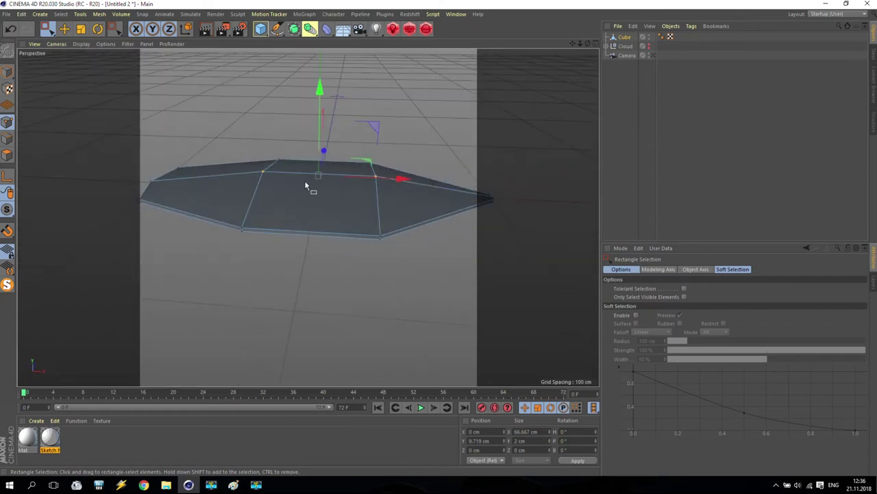
{"action": "middle_click", "coordinate": [306, 184]}
{"action": "middle_click", "coordinate": [436, 281]}
{"action": "scroll", "coordinate": [315, 217], "scroll_direction": "up", "scroll_amount": 3}
{"action": "left_click_drag", "start_coordinate": [87, 157], "coordinate": [181, 247]}
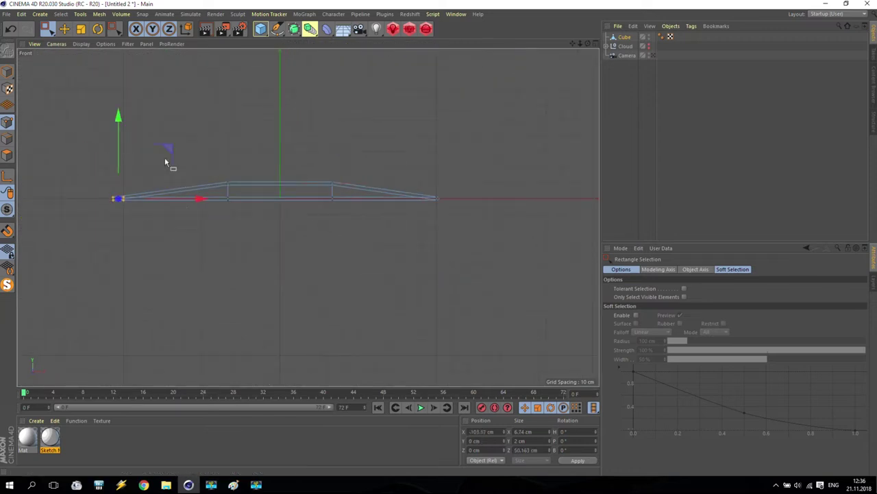
{"action": "left_click_drag", "start_coordinate": [118, 123], "coordinate": [120, 144]}
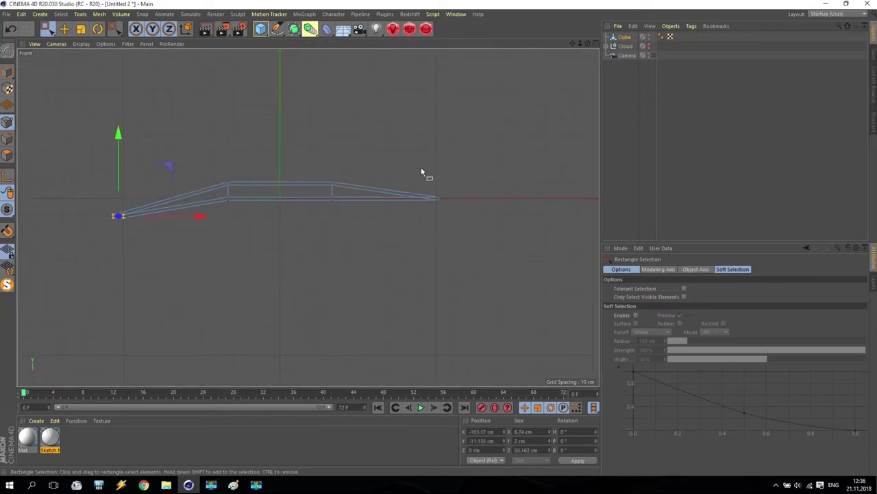
{"action": "left_click_drag", "start_coordinate": [419, 167], "coordinate": [453, 214]}
{"action": "left_click_drag", "start_coordinate": [440, 159], "coordinate": [440, 164]}
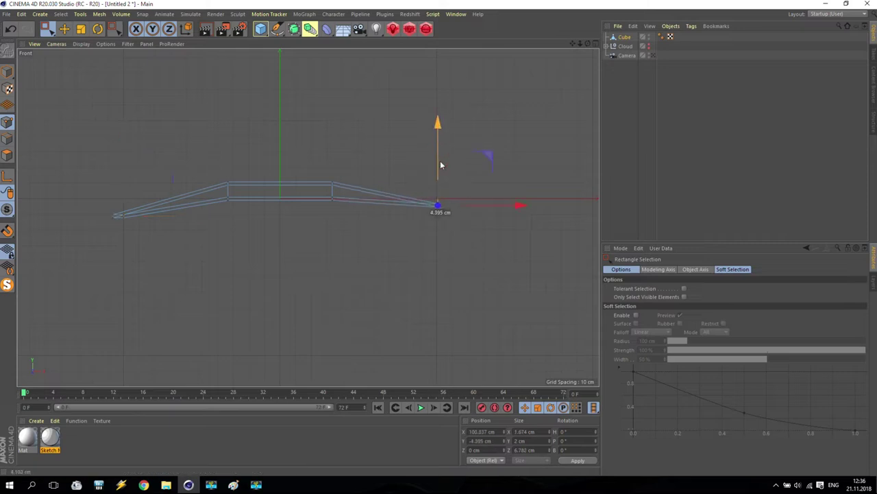
Lower the middle-section points nearest the blunt end by about 5 cm in Y and drop the blunt end's points further
{"action": "left_click_drag", "start_coordinate": [197, 156], "coordinate": [240, 204]}
{"action": "left_click_drag", "start_coordinate": [231, 140], "coordinate": [231, 146]}
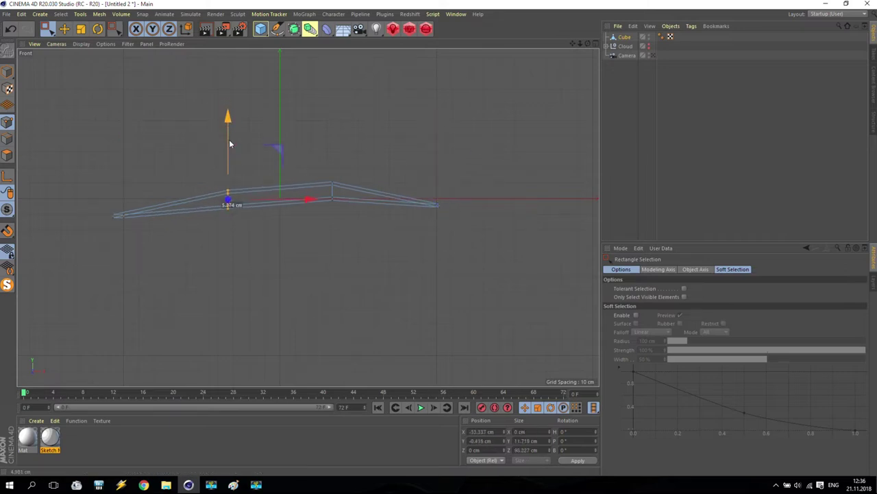
{"action": "left_click_drag", "start_coordinate": [117, 182], "coordinate": [151, 229]}
{"action": "left_click_drag", "start_coordinate": [119, 154], "coordinate": [120, 161]}
Select the middle points at the pointed tip, and switch from point mode back to model mode
{"action": "scroll", "coordinate": [425, 206], "scroll_direction": "up", "scroll_amount": 3}
{"action": "scroll", "coordinate": [412, 214], "scroll_direction": "up", "scroll_amount": 3}
{"action": "left_click_drag", "start_coordinate": [434, 245], "coordinate": [425, 204]}
{"action": "middle_click", "coordinate": [372, 199]}
{"action": "middle_click", "coordinate": [210, 113]}
{"action": "left_click_drag", "start_coordinate": [386, 161], "coordinate": [548, 78], "text": "alt"}
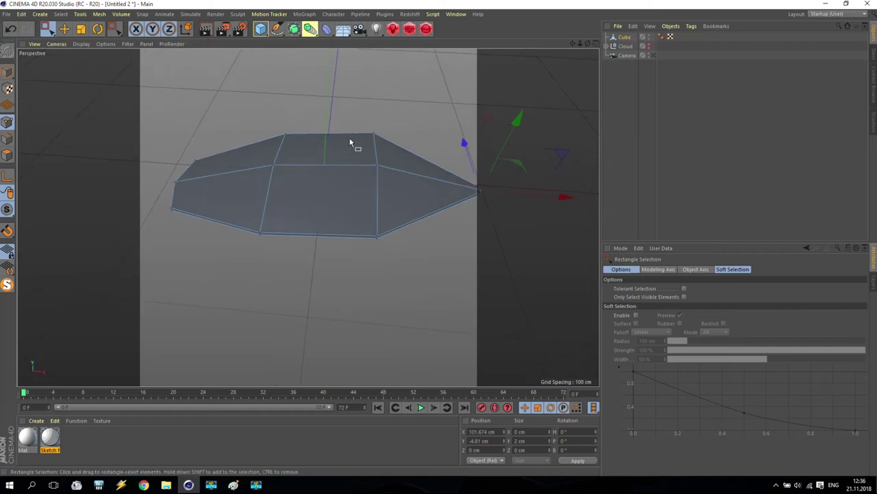
{"action": "scroll", "coordinate": [353, 113], "scroll_direction": "down", "scroll_amount": 3}
{"action": "scroll", "coordinate": [353, 111], "scroll_direction": "up", "scroll_amount": 1}
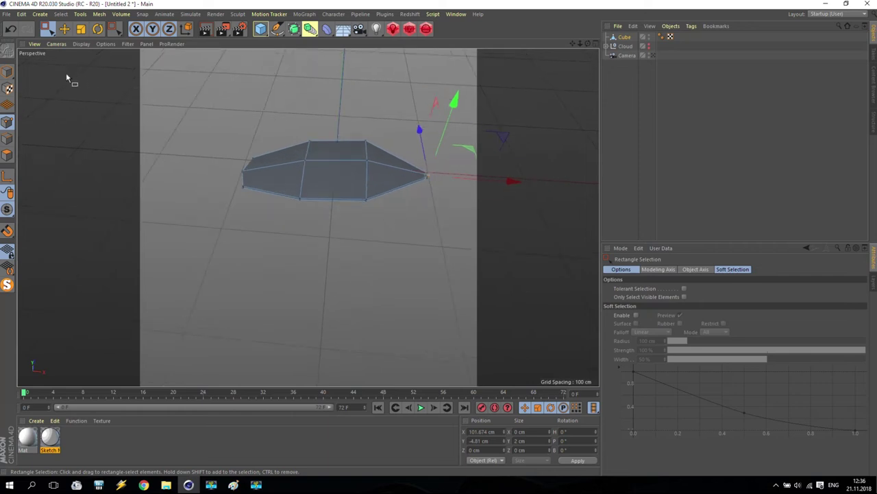
{"action": "left_click", "coordinate": [8, 72]}
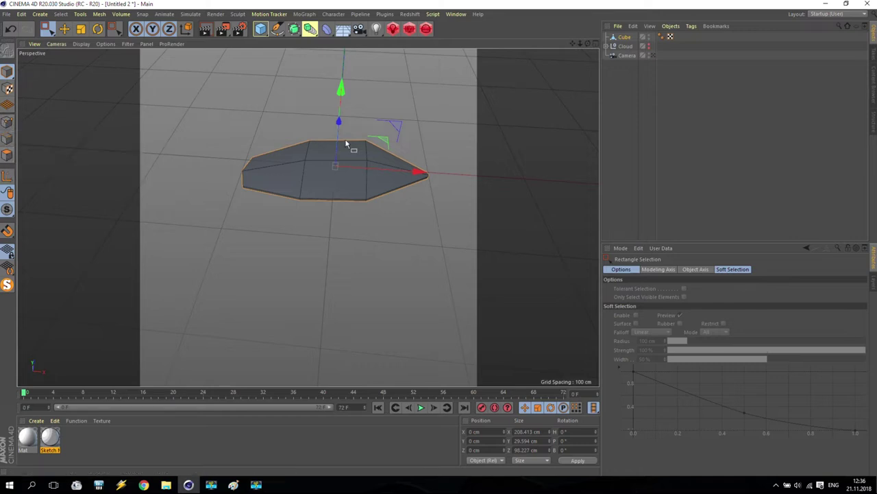
{"action": "mouse_move", "coordinate": [254, 129]}
{"action": "left_mouse_down", "text": "alt"}
{"action": "mouse_move", "coordinate": [288, 146]}
{"action": "mouse_move", "coordinate": [286, 186]}
{"action": "mouse_move", "coordinate": [268, 100]}
{"action": "mouse_move", "coordinate": [276, 156]}
{"action": "mouse_move", "coordinate": [267, 136]}
{"action": "left_mouse_up", "text": "alt"}
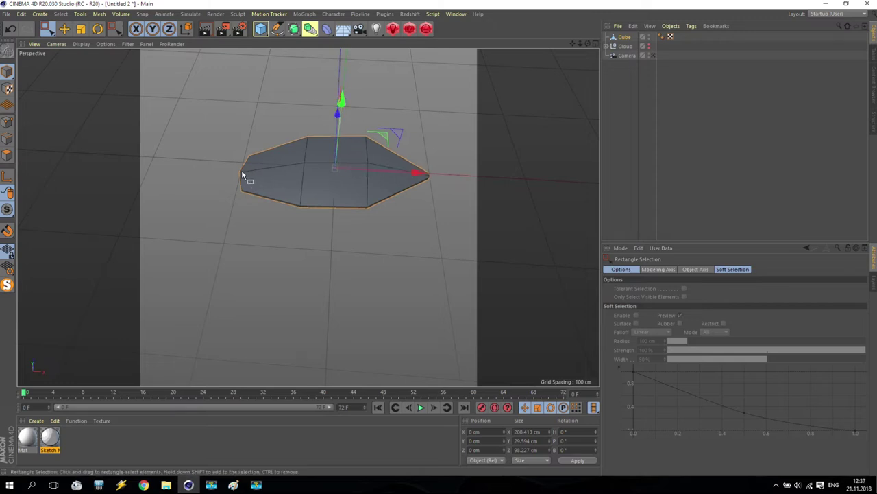
Try rotating the object's heading to about -16.8° and undo the rotation
{"action": "key", "text": "r"}
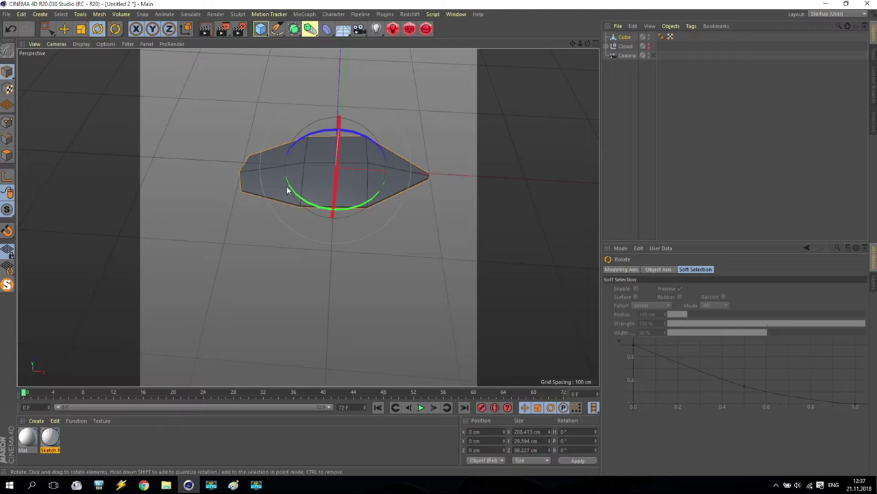
{"action": "left_click_drag", "start_coordinate": [306, 200], "coordinate": [261, 180]}
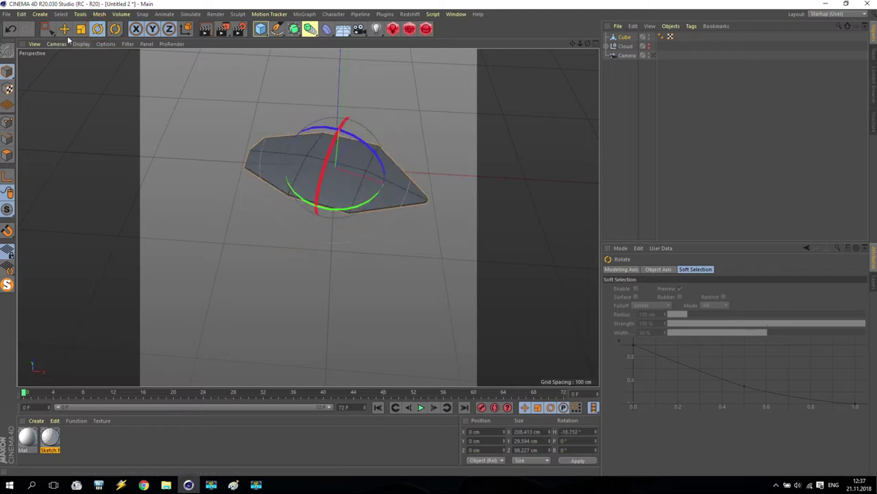
{"action": "left_click", "coordinate": [9, 30]}
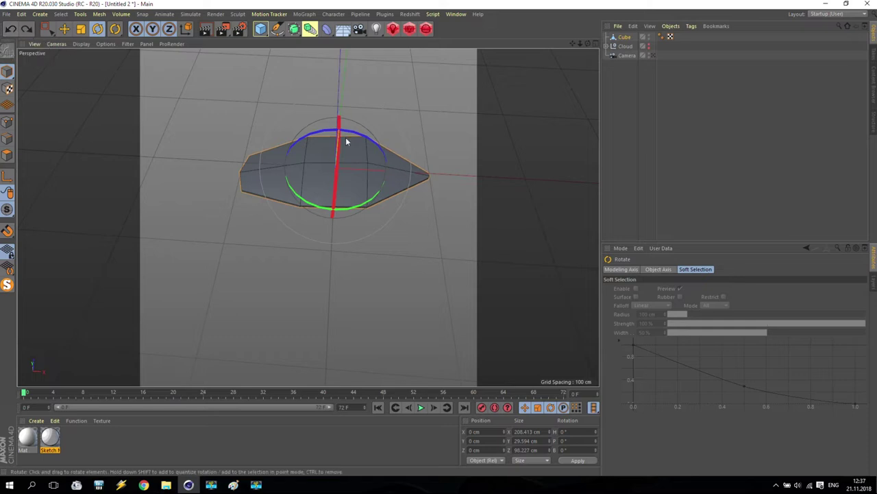
Enable axis editing and move the object's axis along X to about -101.3 cm at the blunt end
{"action": "left_click", "coordinate": [64, 29]}
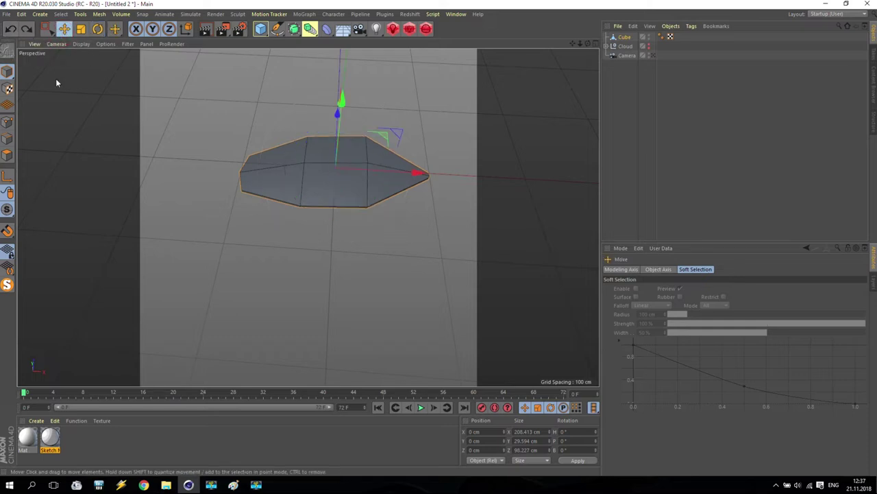
{"action": "left_click", "coordinate": [6, 177]}
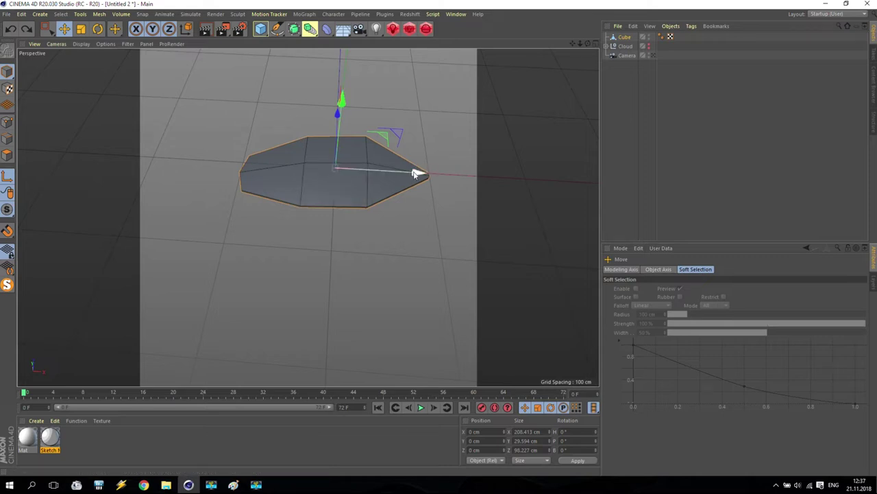
{"action": "left_click_drag", "start_coordinate": [414, 173], "coordinate": [322, 167]}
{"action": "middle_click", "coordinate": [321, 169]}
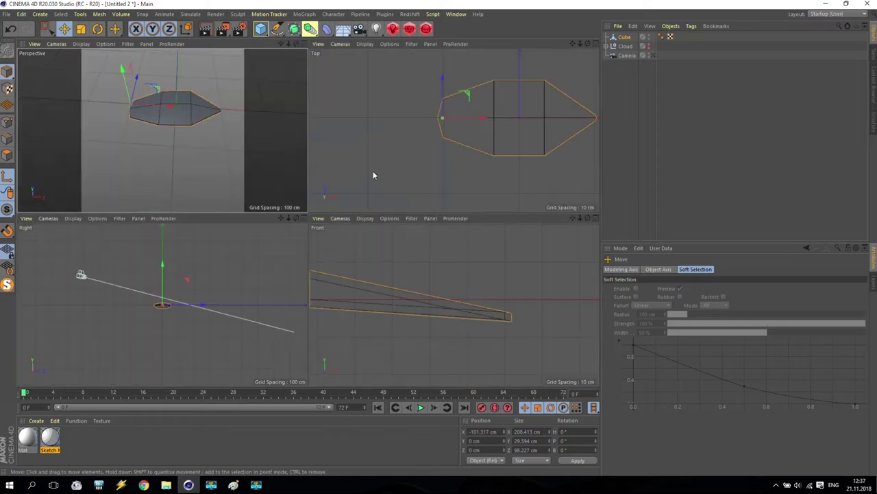
Reposition the object's axis near the pointed end at about X 67.5 cm, Y 3.5 cm, with rotation H -90°, P 78°, B 90°
{"action": "middle_click", "coordinate": [430, 129]}
{"action": "left_click_drag", "start_coordinate": [372, 198], "coordinate": [359, 201]}
{"action": "middle_click", "coordinate": [357, 202]}
{"action": "middle_click", "coordinate": [291, 308]}
{"action": "middle_click", "coordinate": [291, 307]}
{"action": "left_click", "coordinate": [360, 285]}
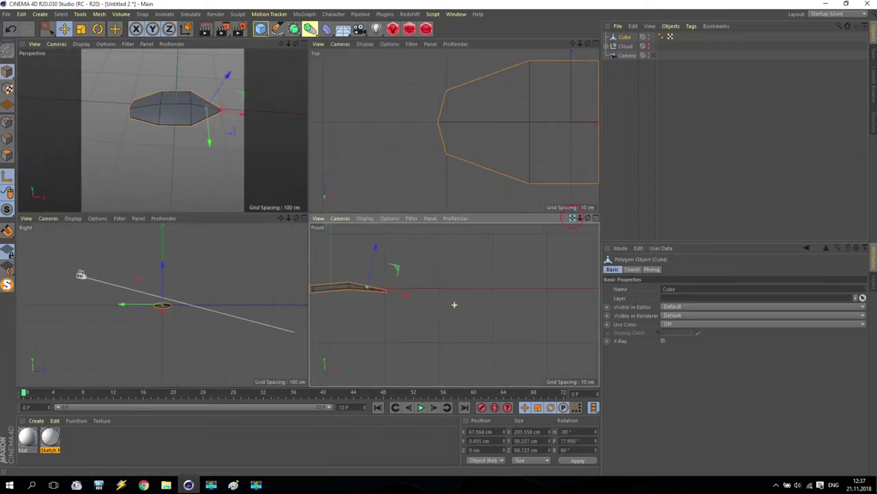
{"action": "middle_click_drag", "start_coordinate": [289, 299], "coordinate": [411, 292], "text": "alt"}
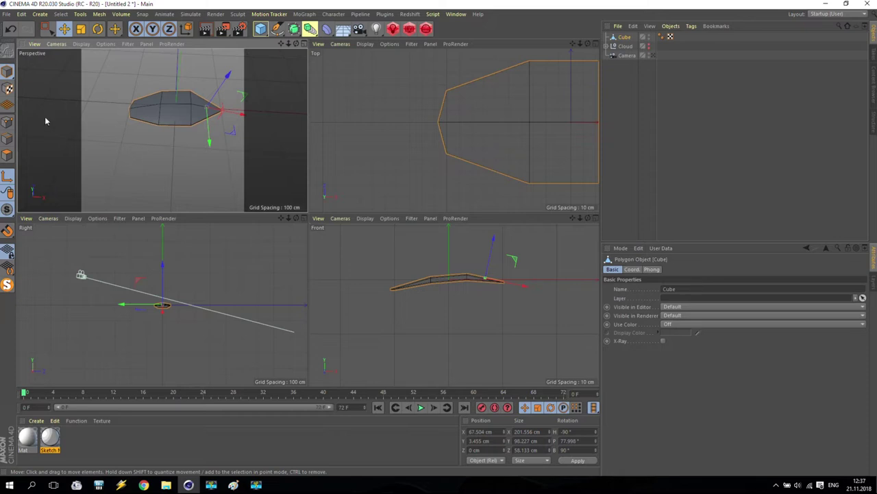
Move the shape's axis to its blunt end at about X -106.3 cm, Y -17.7 cm
{"action": "left_click", "coordinate": [89, 60]}
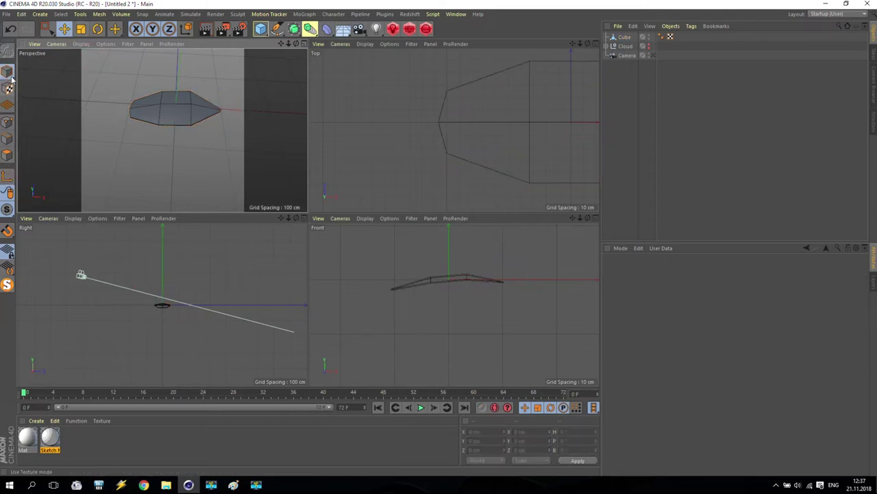
{"action": "left_click", "coordinate": [162, 122]}
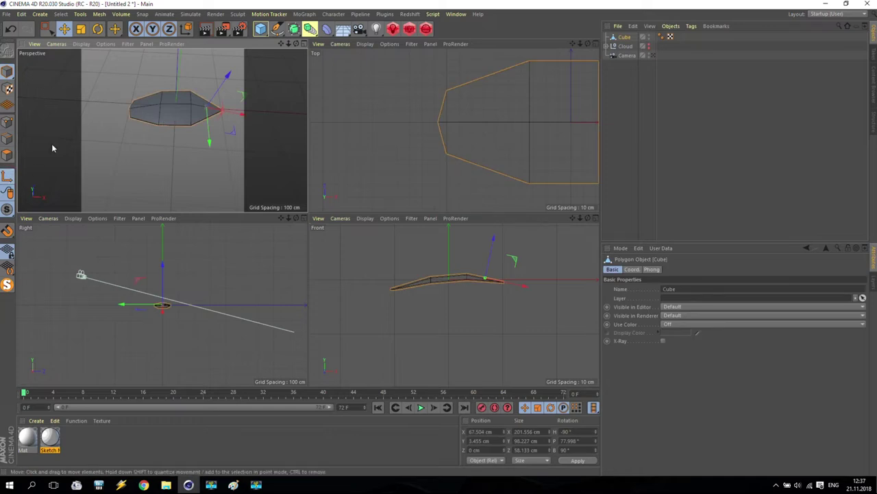
{"action": "left_click_drag", "start_coordinate": [511, 258], "coordinate": [420, 271]}
{"action": "left_click_drag", "start_coordinate": [396, 315], "coordinate": [415, 295], "text": "alt"}
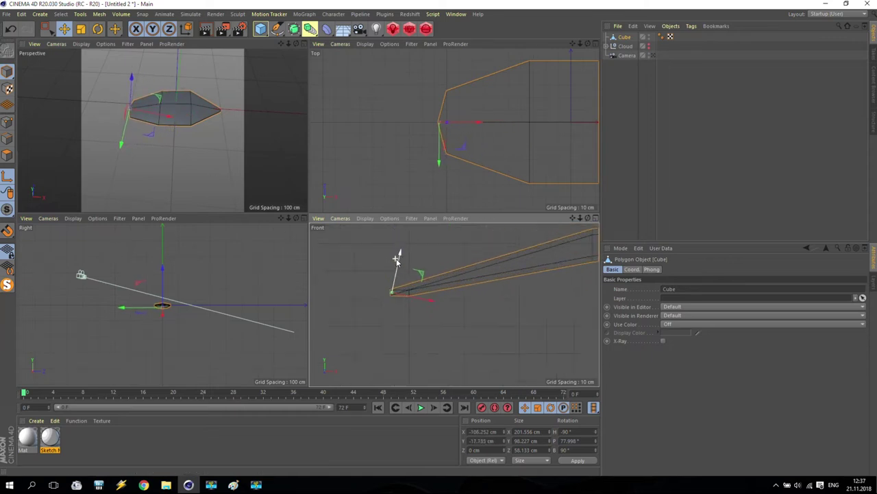
Rotate the shape's axis upright with its pitch set to 90°, and turn off axis editing
{"action": "key", "text": "r"}
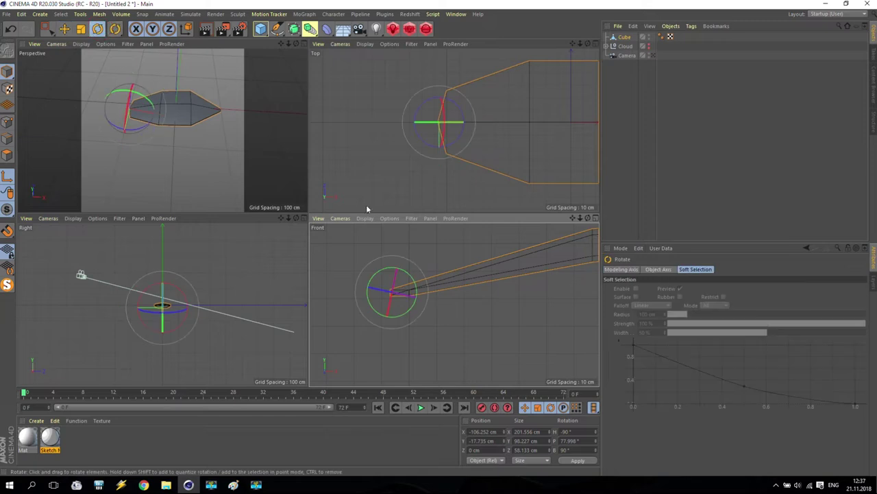
{"action": "left_click_drag", "start_coordinate": [413, 283], "coordinate": [419, 267]}
{"action": "left_click", "coordinate": [589, 441]}
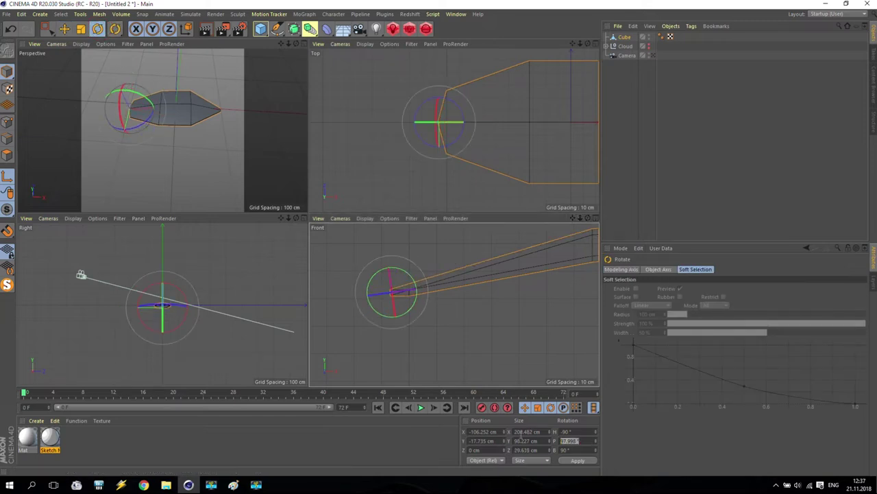
{"action": "type", "text": "90"}
{"action": "key", "text": "Return"}
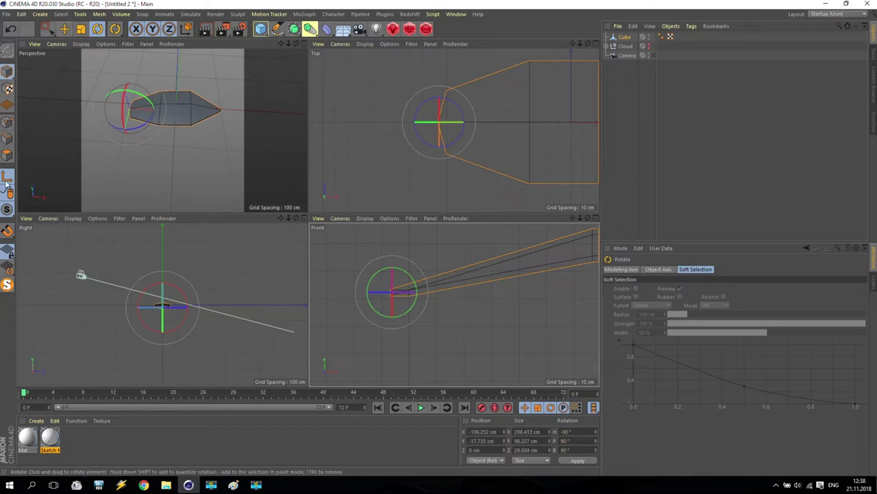
{"action": "key", "text": "e"}
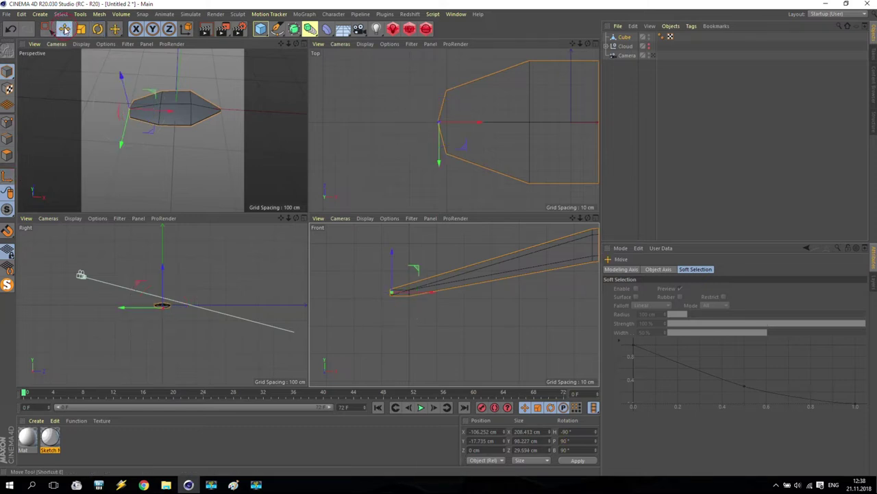
Maximize the perspective view, try rotating the shape around its repositioned axis, and deselect it
{"action": "middle_click", "coordinate": [206, 111]}
{"action": "scroll", "coordinate": [376, 103], "scroll_direction": "up", "scroll_amount": 2}
{"action": "key", "text": "r"}
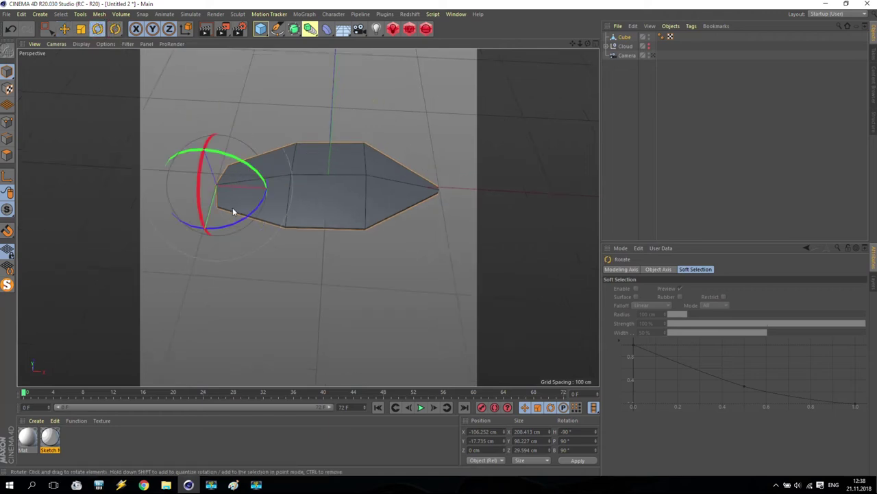
{"action": "left_click_drag", "start_coordinate": [234, 225], "coordinate": [223, 198]}
{"action": "scroll", "coordinate": [389, 197], "scroll_direction": "down", "scroll_amount": 3}
{"action": "left_click", "coordinate": [380, 129]}
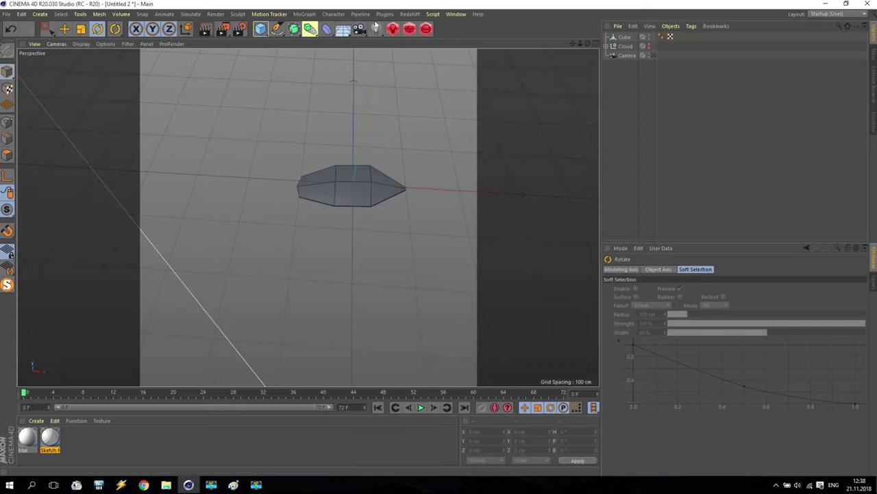
Add a MoGraph Cloner, make the Cube its child, and select the Cloner
{"action": "left_click", "coordinate": [305, 13]}
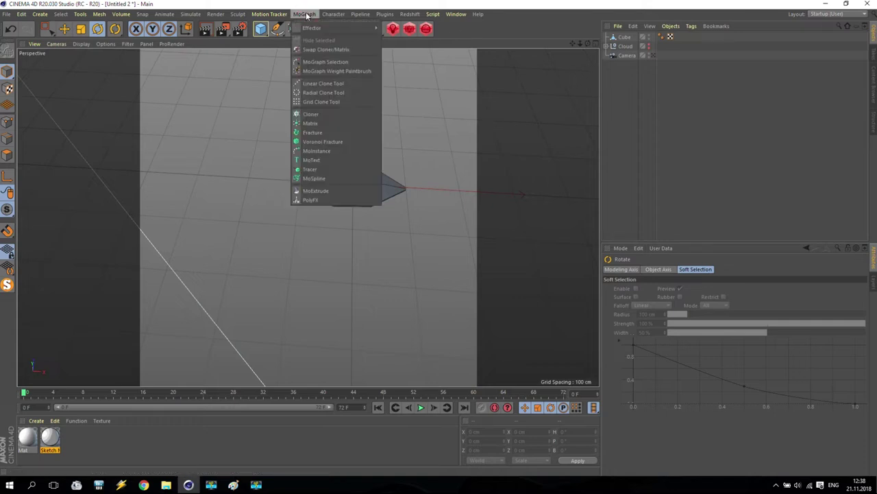
{"action": "left_click", "coordinate": [320, 114]}
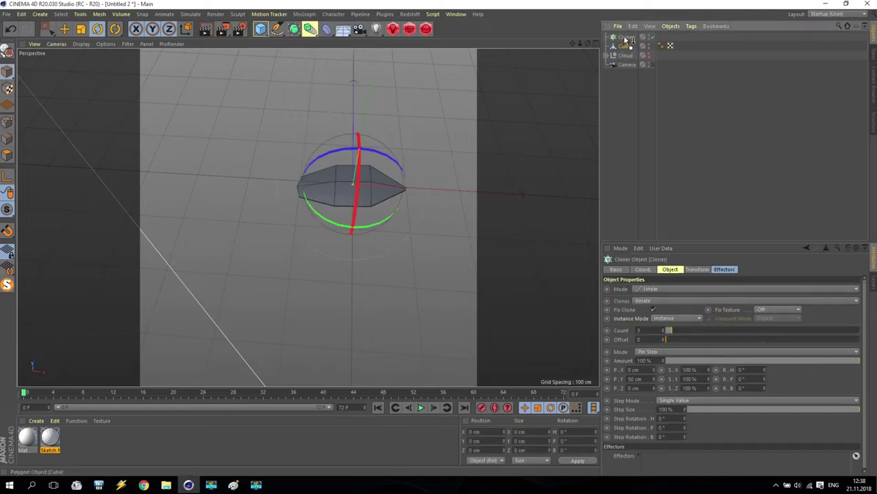
{"action": "left_click_drag", "start_coordinate": [625, 39], "coordinate": [625, 37]}
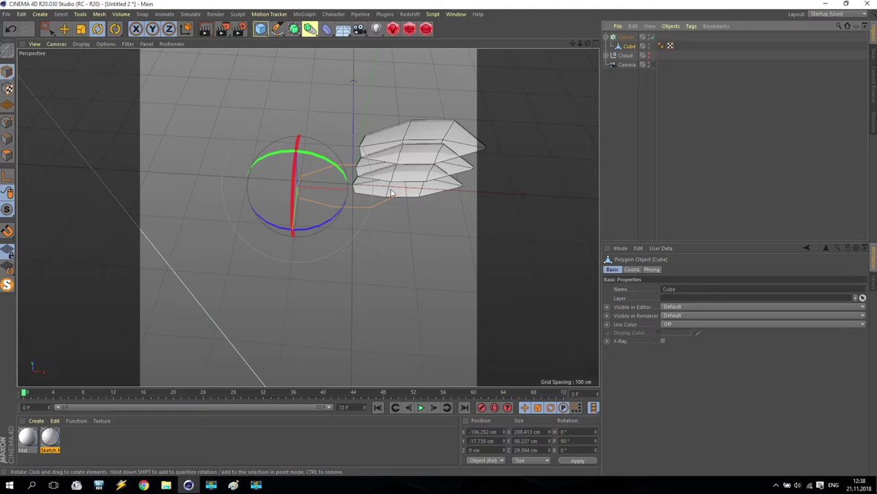
{"action": "left_click", "coordinate": [630, 37]}
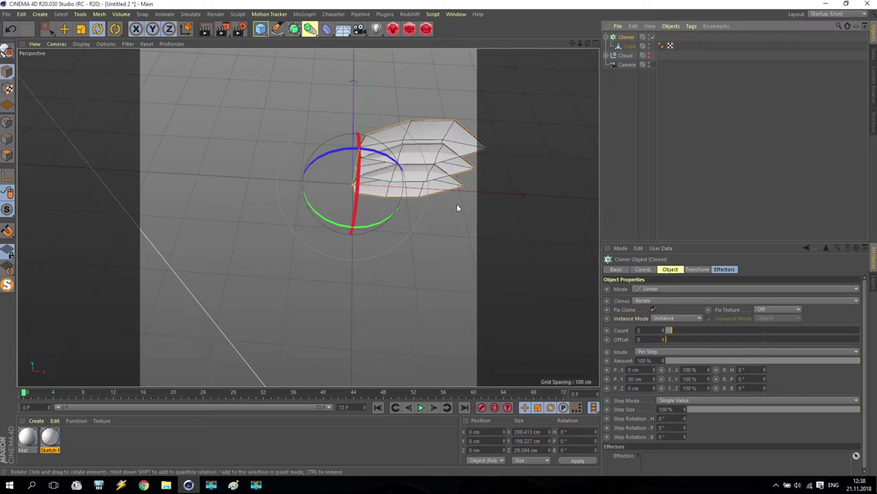
Add a Sphere primitive at the scene origin beside the cloned shapes
{"action": "left_click_drag", "start_coordinate": [451, 165], "coordinate": [309, 165], "text": "alt"}
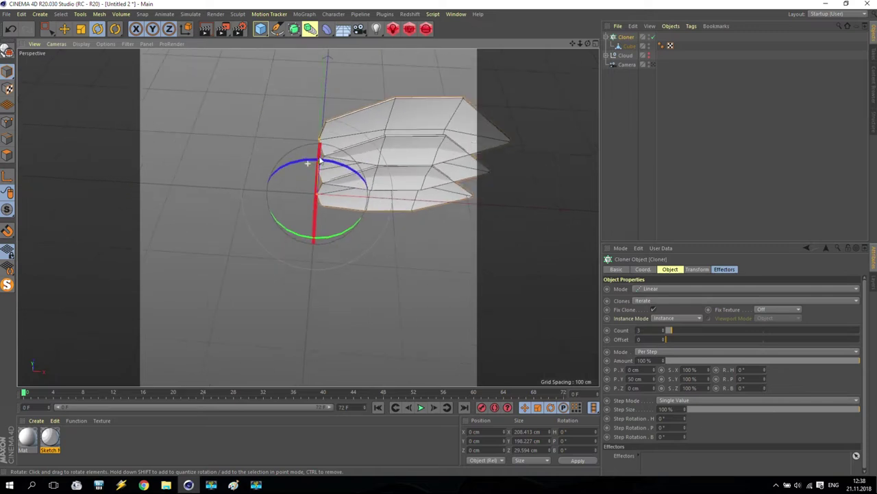
{"action": "left_click", "coordinate": [260, 31]}
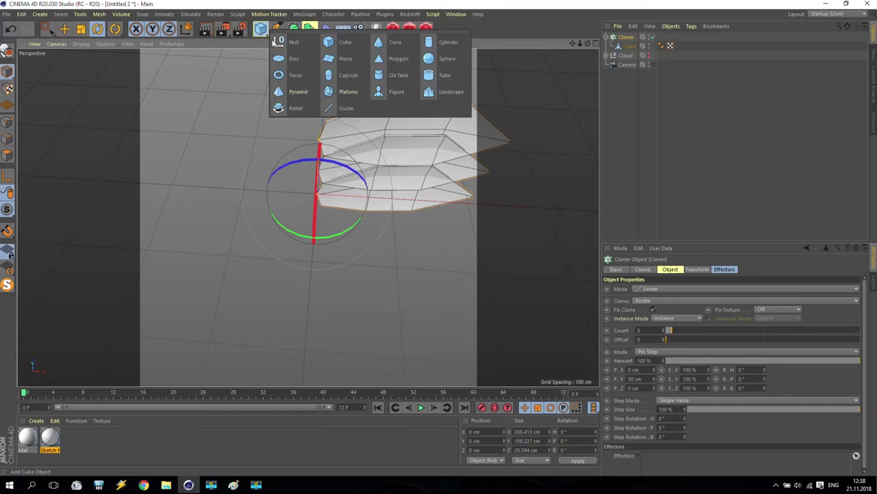
{"action": "left_click", "coordinate": [449, 59]}
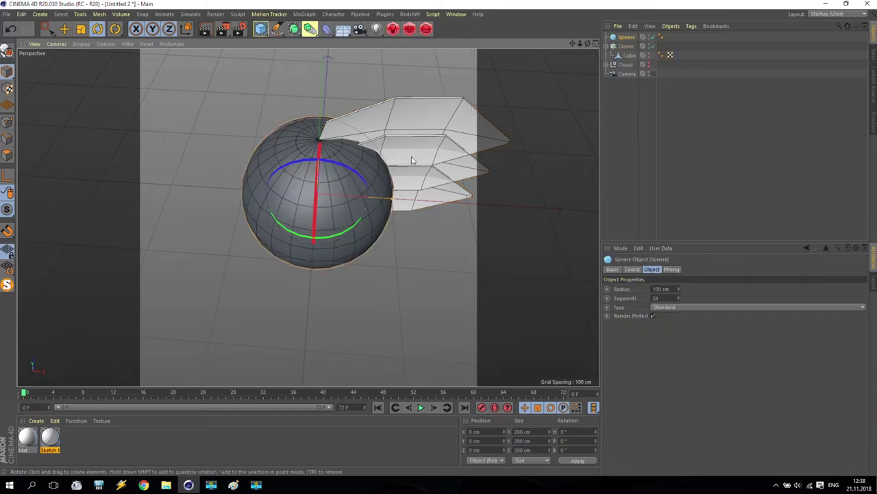
{"action": "left_click_drag", "start_coordinate": [290, 204], "coordinate": [305, 173], "text": "alt"}
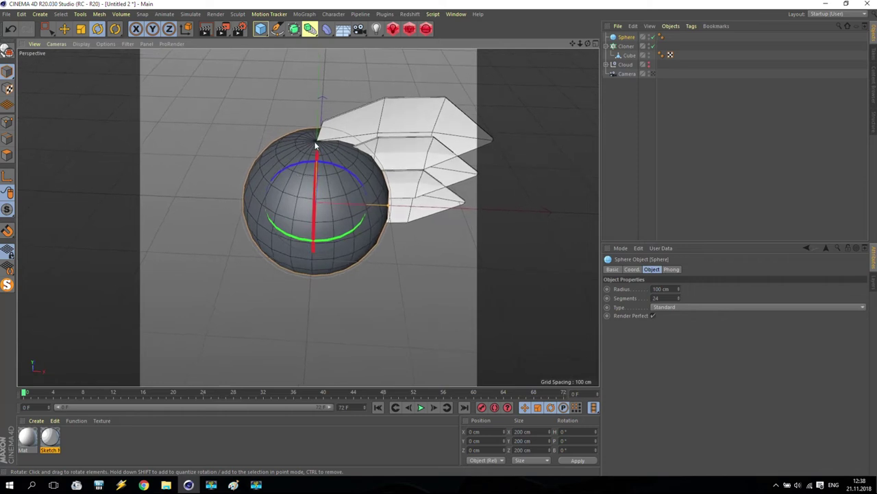
{"action": "left_click_drag", "start_coordinate": [306, 159], "coordinate": [272, 221], "text": "alt"}
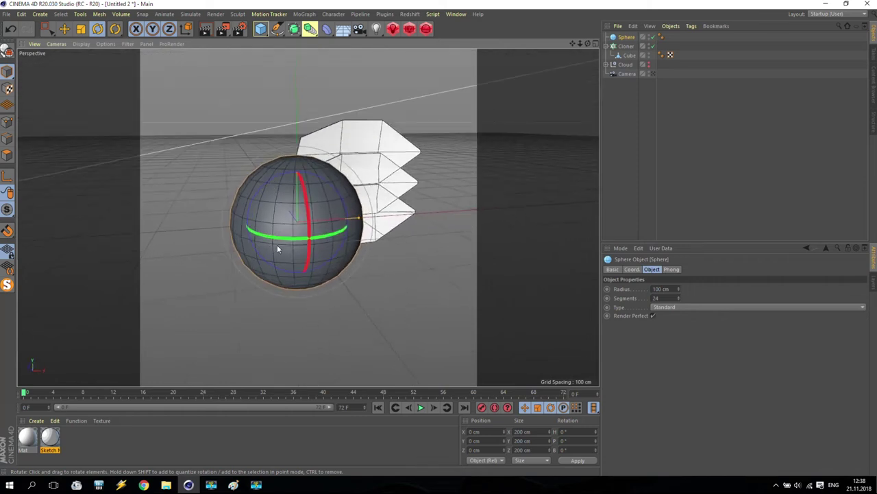
{"action": "left_click_drag", "start_coordinate": [293, 248], "coordinate": [333, 265], "text": "alt"}
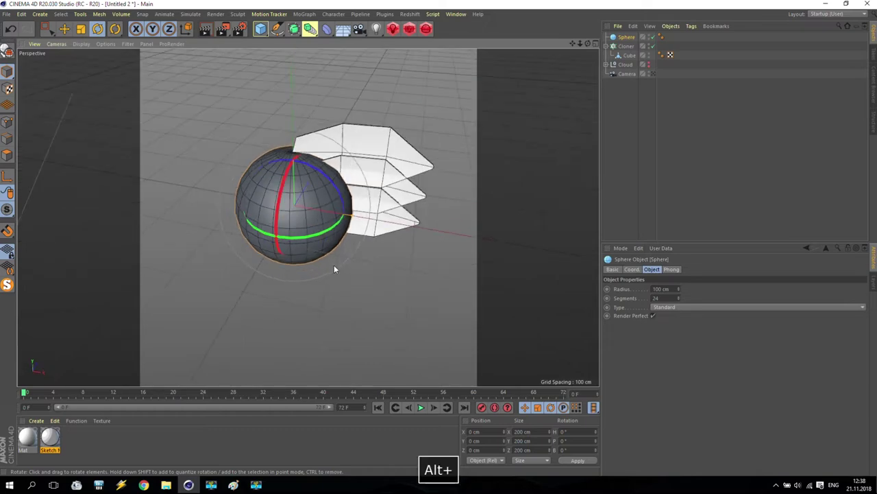
{"action": "right_click_drag", "start_coordinate": [231, 165], "coordinate": [491, 132], "text": "alt"}
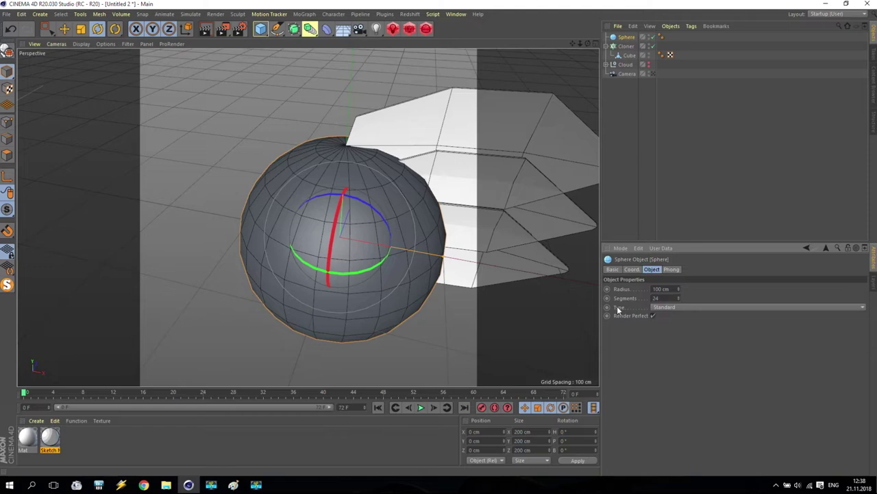
Try the Tetrahedron and Octahedron types on the Sphere and settle on Icosahedron
{"action": "left_click", "coordinate": [669, 310]}
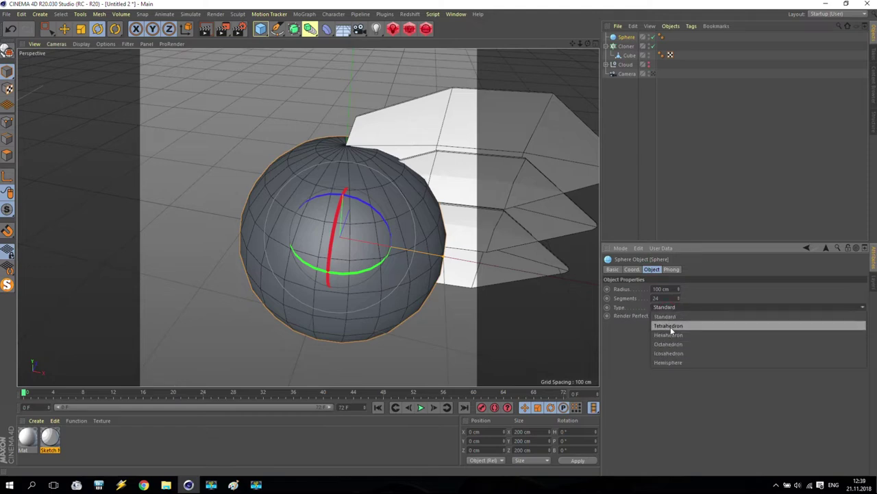
{"action": "left_click", "coordinate": [670, 326]}
{"action": "left_click", "coordinate": [669, 308]}
{"action": "left_click", "coordinate": [672, 343]}
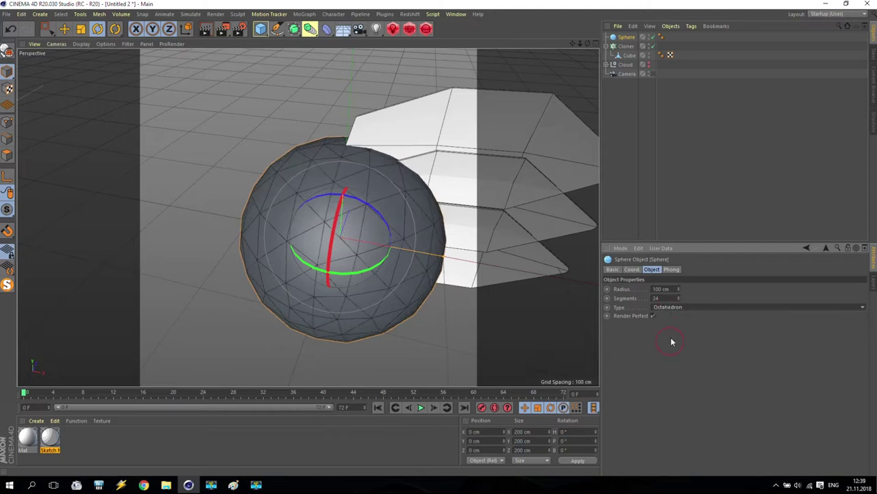
{"action": "left_click", "coordinate": [673, 310]}
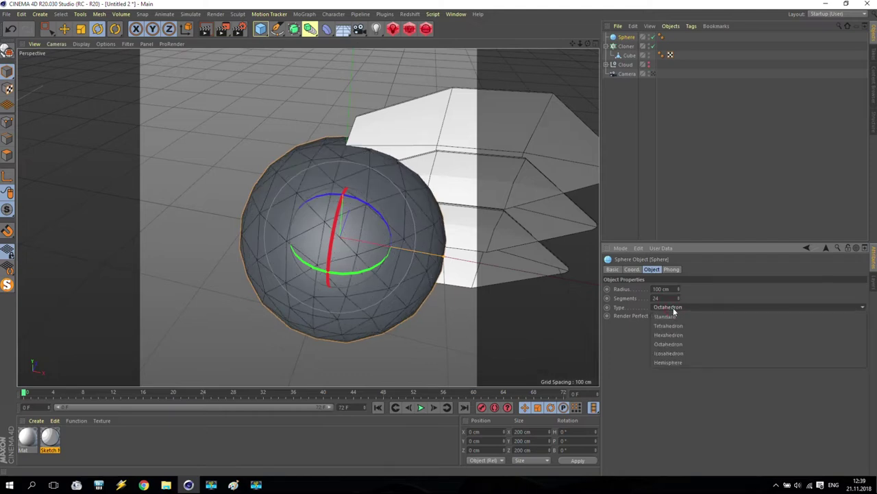
{"action": "left_click", "coordinate": [672, 354]}
Set the Sphere's segments to 12 and deselect it
{"action": "left_click_drag", "start_coordinate": [264, 208], "coordinate": [285, 167], "text": "alt"}
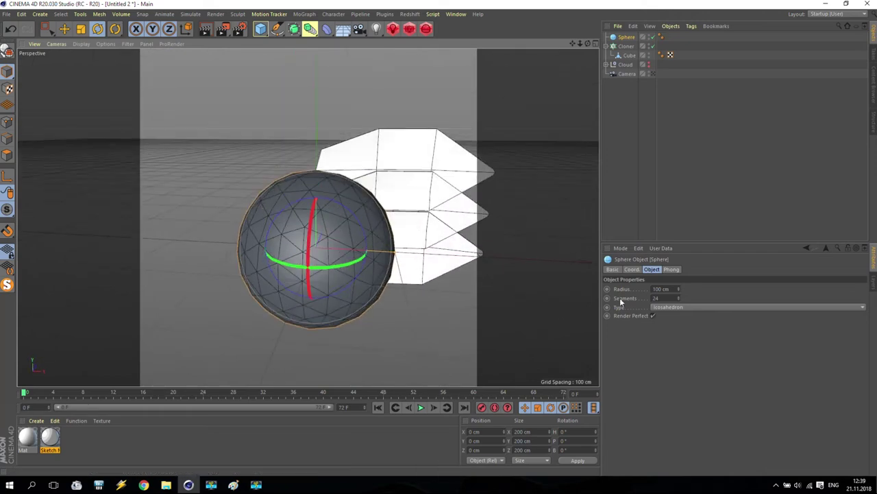
{"action": "left_click", "coordinate": [662, 299]}
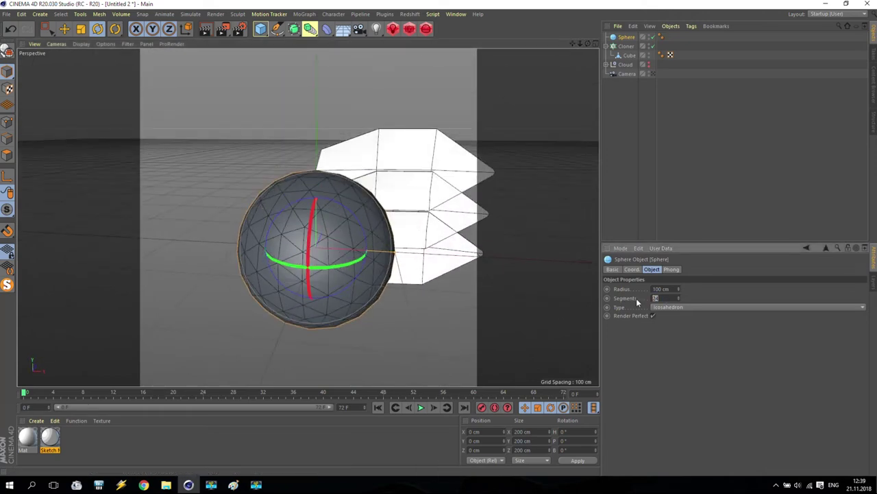
{"action": "key", "text": "Return"}
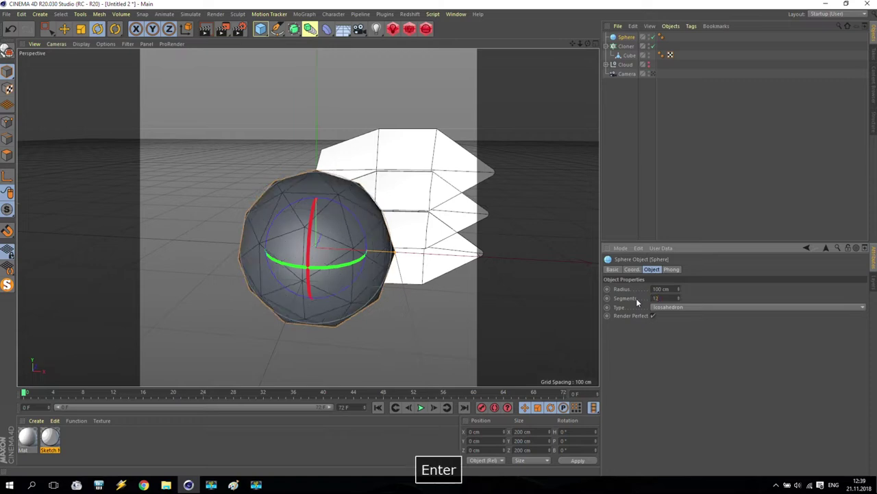
{"action": "left_click", "coordinate": [259, 162]}
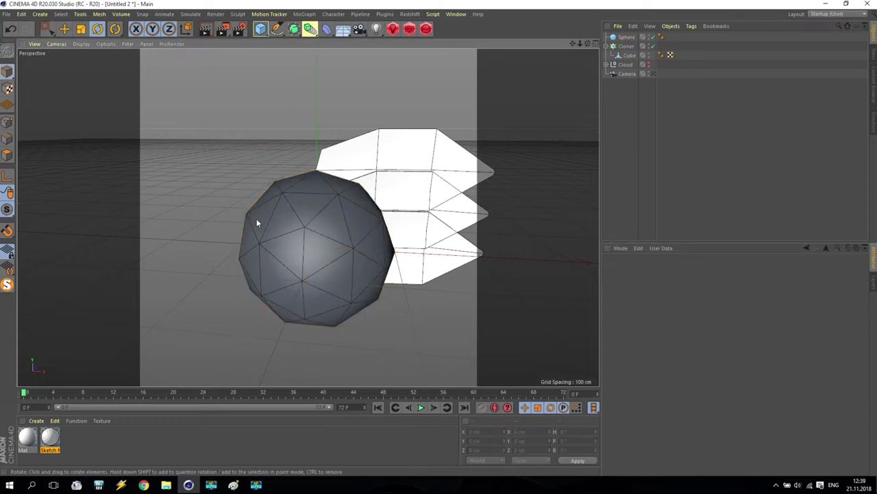
{"action": "left_click", "coordinate": [258, 250]}
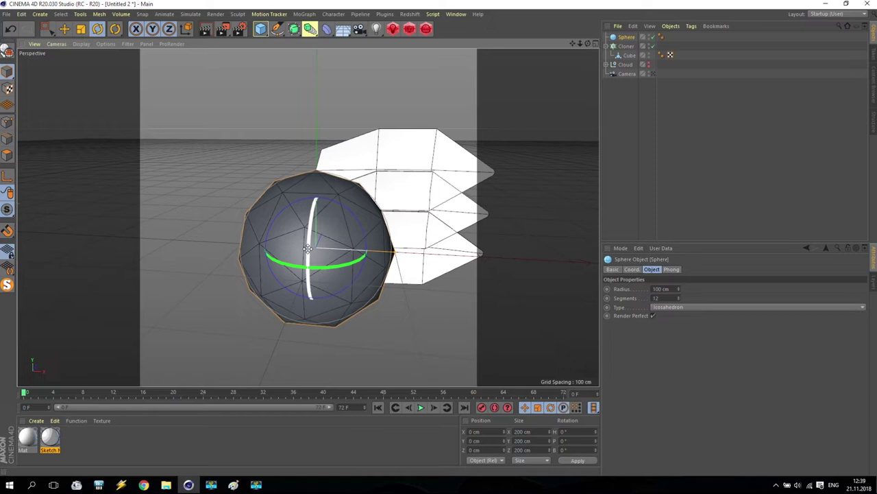
{"action": "left_click", "coordinate": [373, 327]}
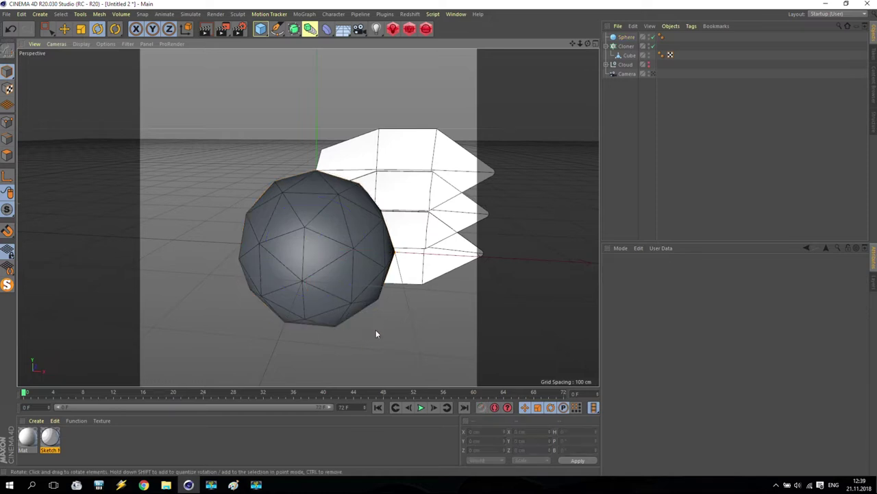
Set the Cloner to Object mode with the Sphere as its object, and set the distribution to Vertex
{"action": "left_click", "coordinate": [625, 46]}
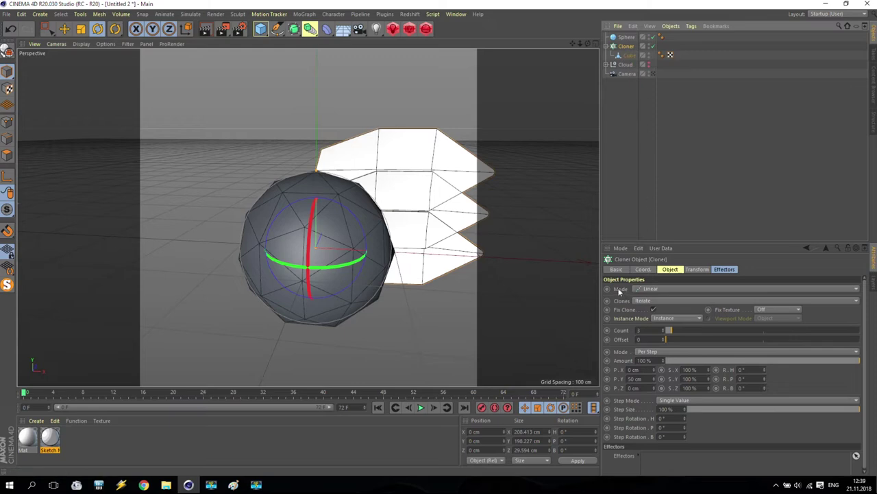
{"action": "left_click", "coordinate": [666, 290]}
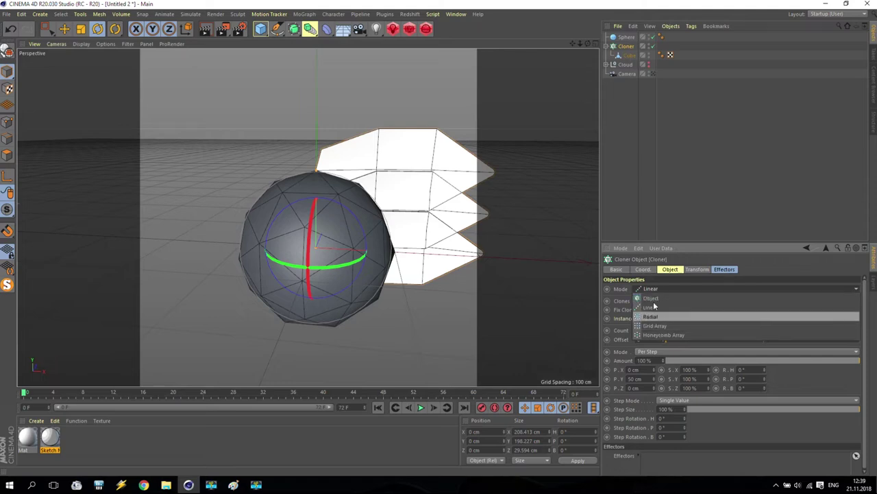
{"action": "left_click", "coordinate": [653, 299]}
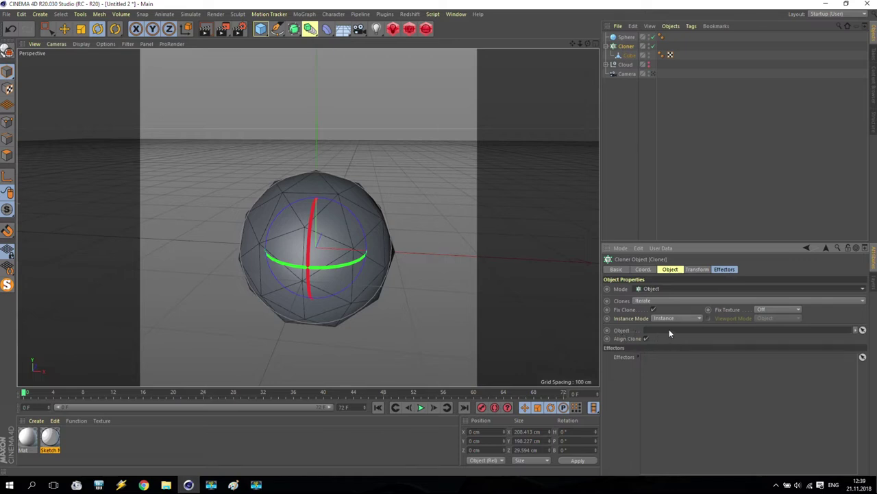
{"action": "left_click_drag", "start_coordinate": [625, 39], "coordinate": [664, 334]}
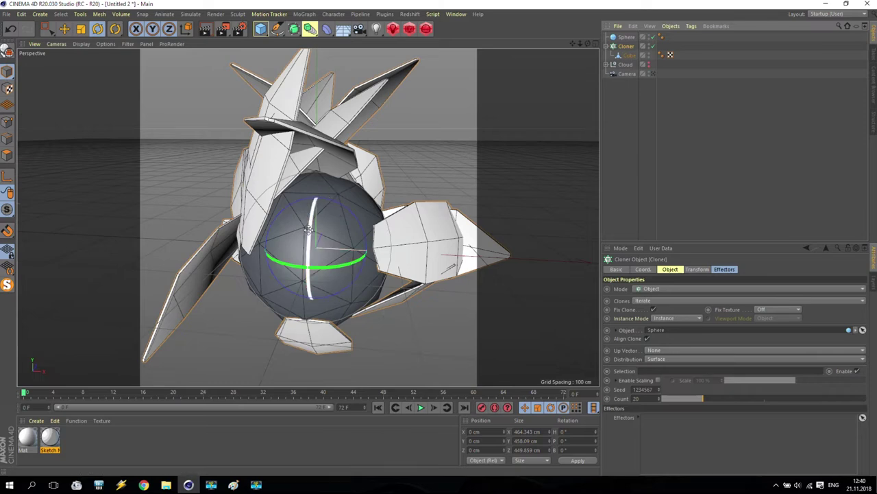
{"action": "left_click", "coordinate": [656, 358]}
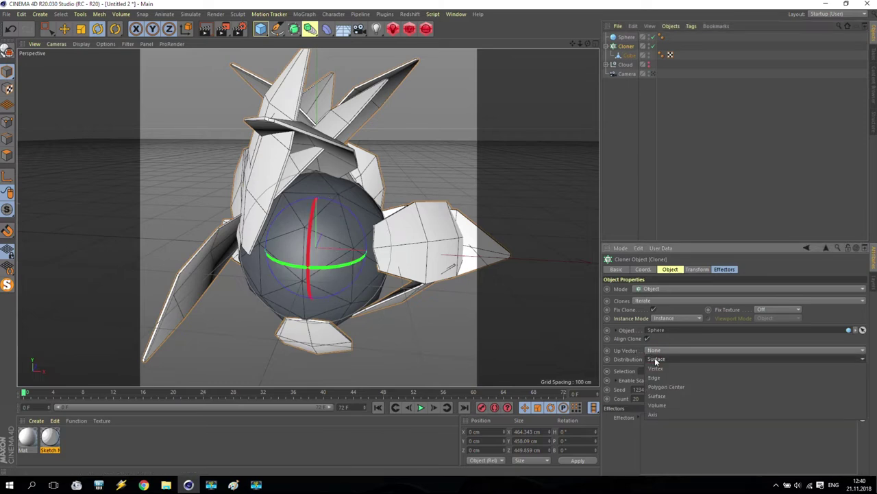
{"action": "left_click", "coordinate": [656, 368]}
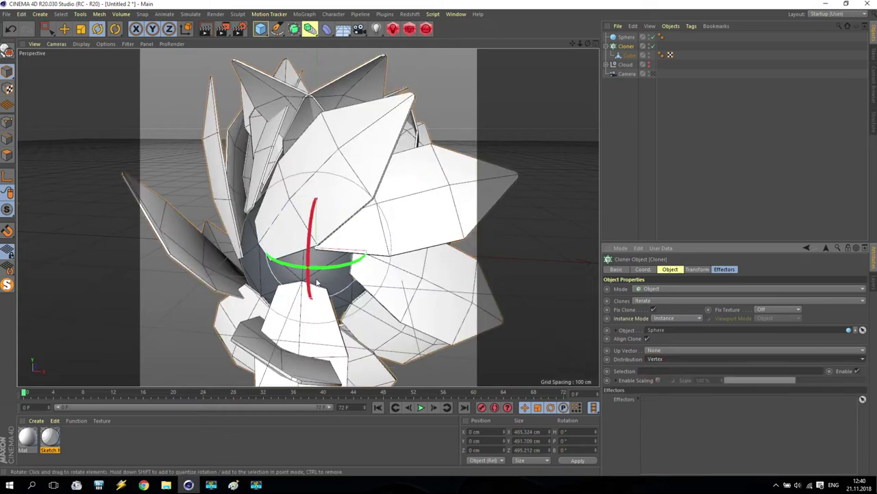
Set the Cloner's transform heading rotation (R.H) to 90° so the cloned petals point outward from the sphere
{"action": "scroll", "coordinate": [312, 288], "scroll_direction": "down", "scroll_amount": 5}
{"action": "mouse_move", "coordinate": [305, 305]}
{"action": "left_mouse_down", "text": "alt"}
{"action": "mouse_move", "coordinate": [300, 335]}
{"action": "mouse_move", "coordinate": [288, 204]}
{"action": "mouse_move", "coordinate": [429, 238]}
{"action": "mouse_move", "coordinate": [343, 233]}
{"action": "mouse_move", "coordinate": [297, 250]}
{"action": "left_mouse_up", "text": "alt"}
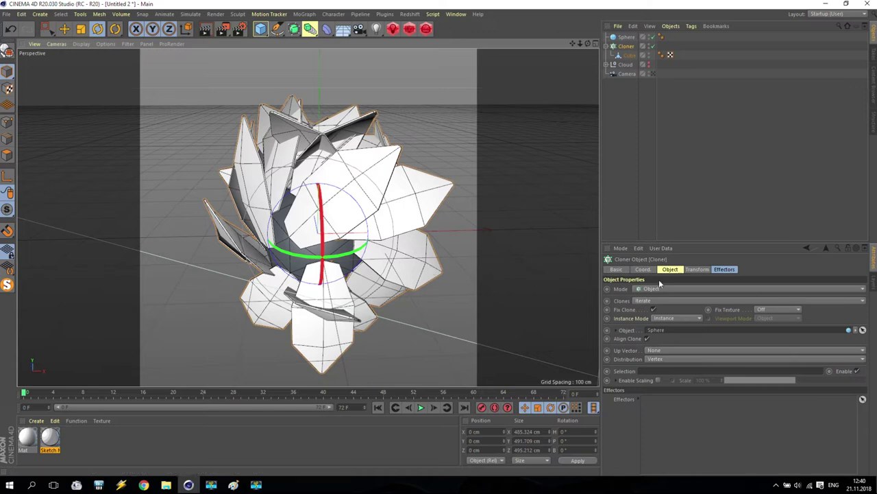
{"action": "left_click", "coordinate": [696, 269]}
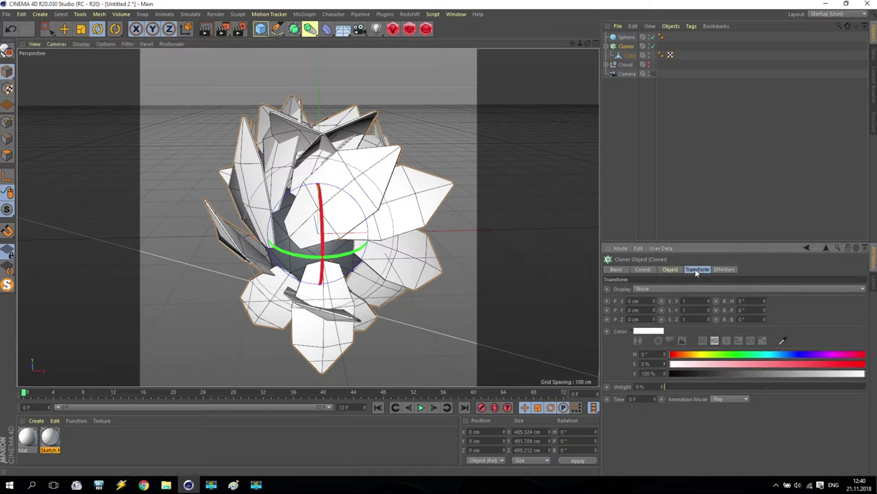
{"action": "left_click_drag", "start_coordinate": [765, 302], "coordinate": [819, 302]}
{"action": "type", "text": "80"}
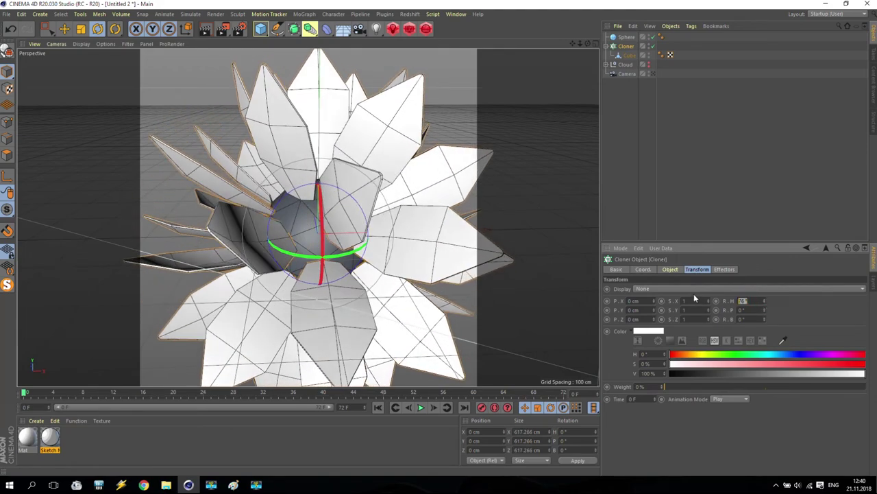
{"action": "key", "text": "Return"}
{"action": "scroll", "coordinate": [387, 257], "scroll_direction": "down", "scroll_amount": 5}
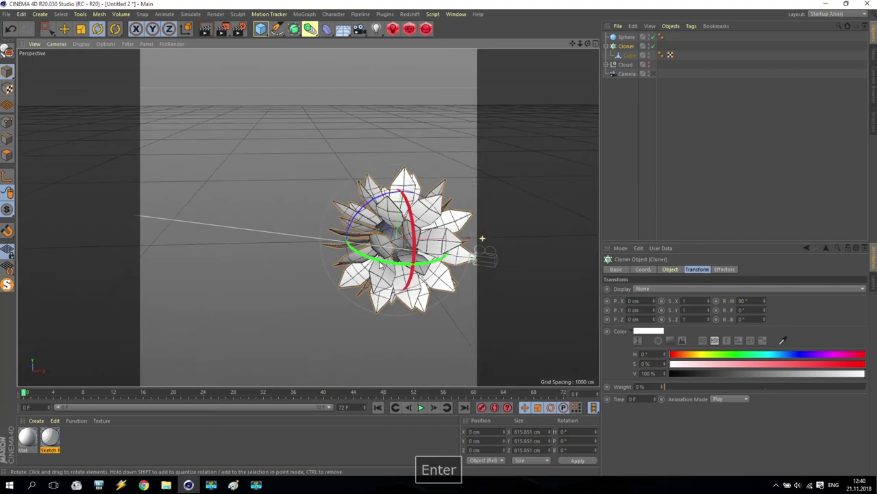
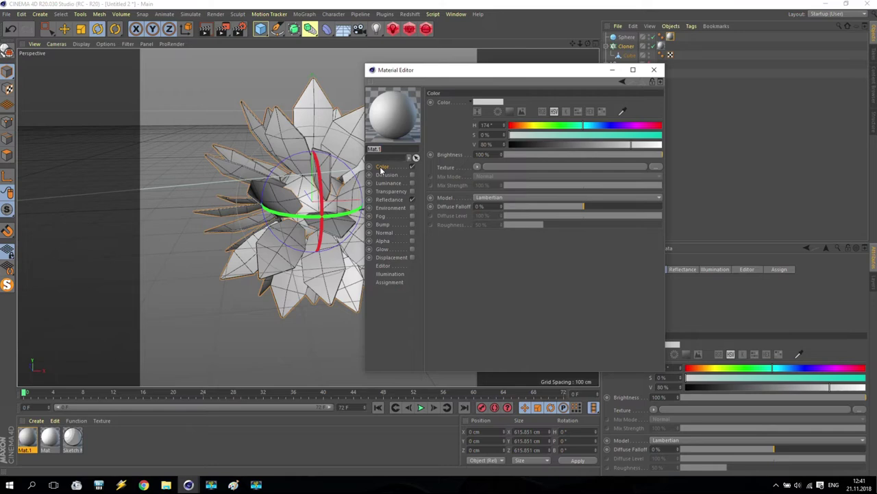
Disable Reflectance on material Mat.1 and set its color to green with H 128°, S 100%, V 66%
{"action": "left_click", "coordinate": [411, 199]}
{"action": "left_click_drag", "start_coordinate": [583, 126], "coordinate": [612, 145]}
{"action": "left_click", "coordinate": [654, 70]}
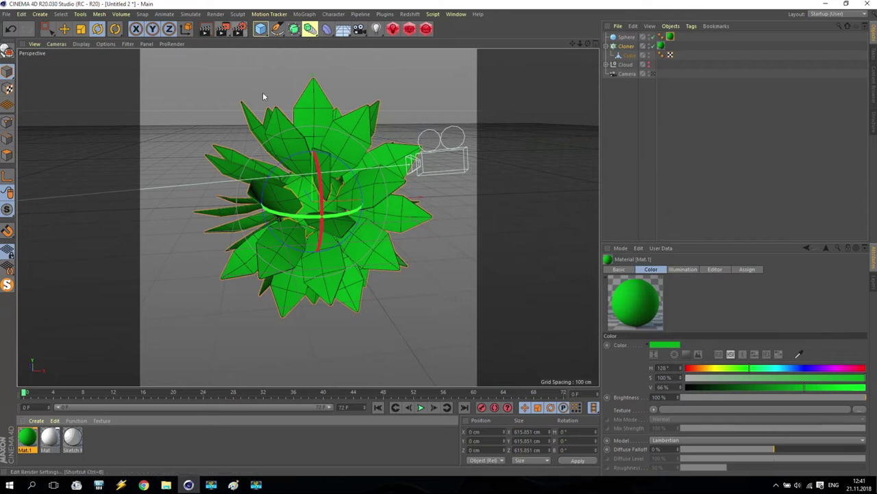
Set the render output's frame range to Current Frame and render the green petal ball to the Picture Viewer
{"action": "left_click", "coordinate": [240, 31]}
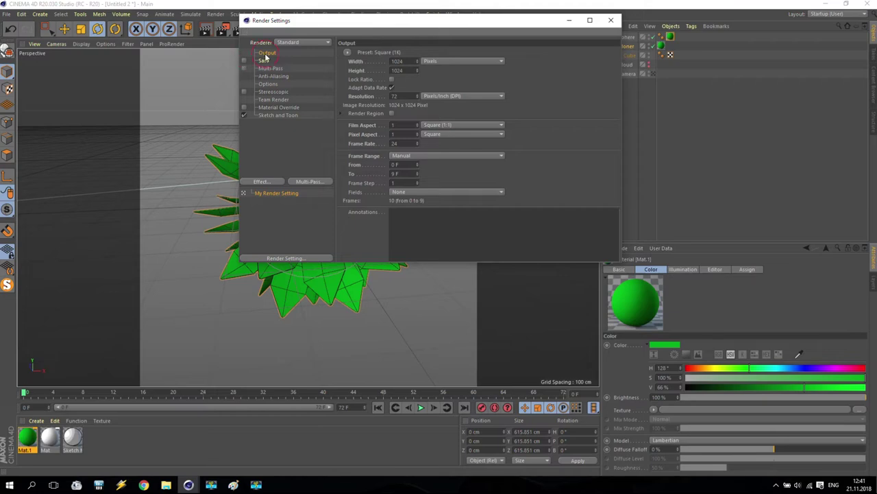
{"action": "left_click", "coordinate": [402, 156]}
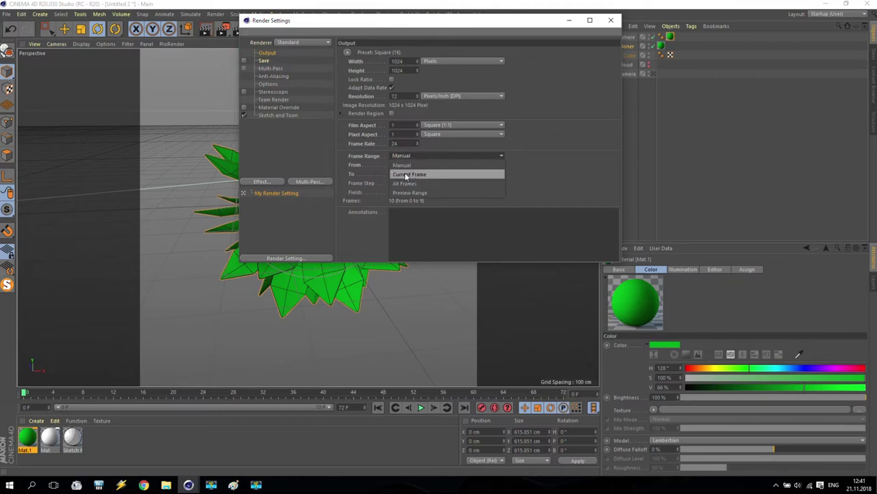
{"action": "left_click", "coordinate": [405, 173]}
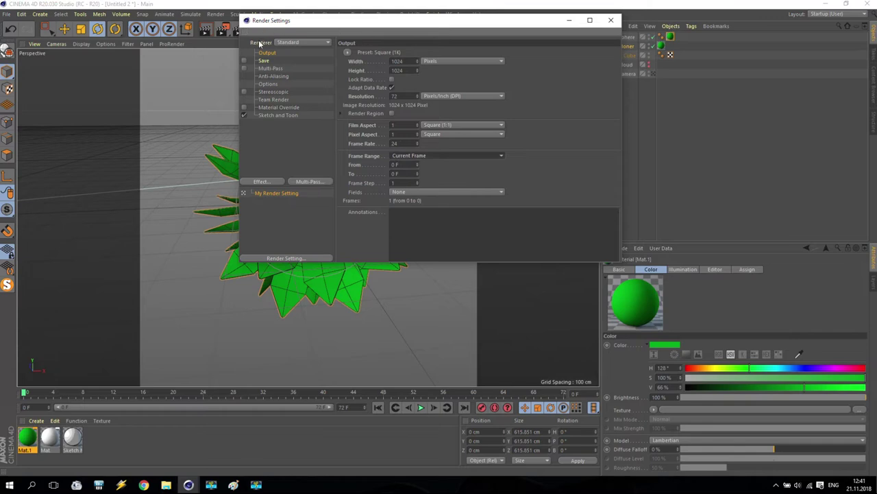
{"action": "left_click", "coordinate": [611, 20]}
{"action": "left_click", "coordinate": [223, 29]}
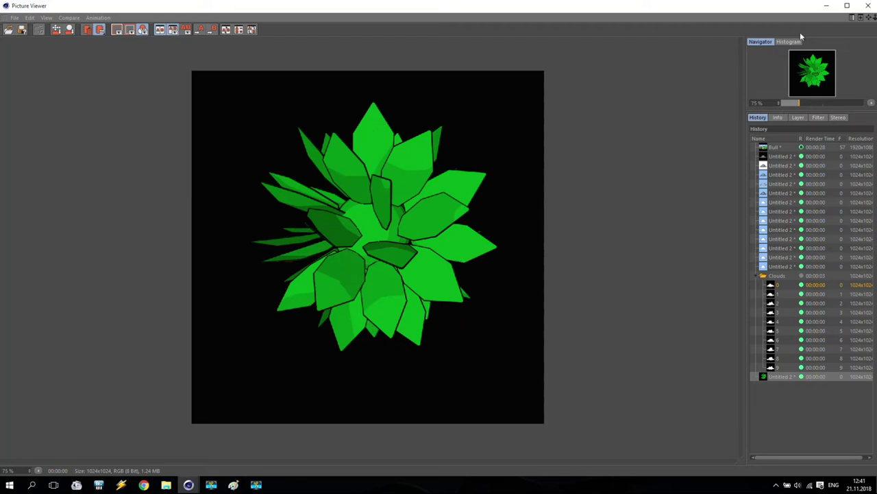
{"action": "left_click", "coordinate": [868, 5]}
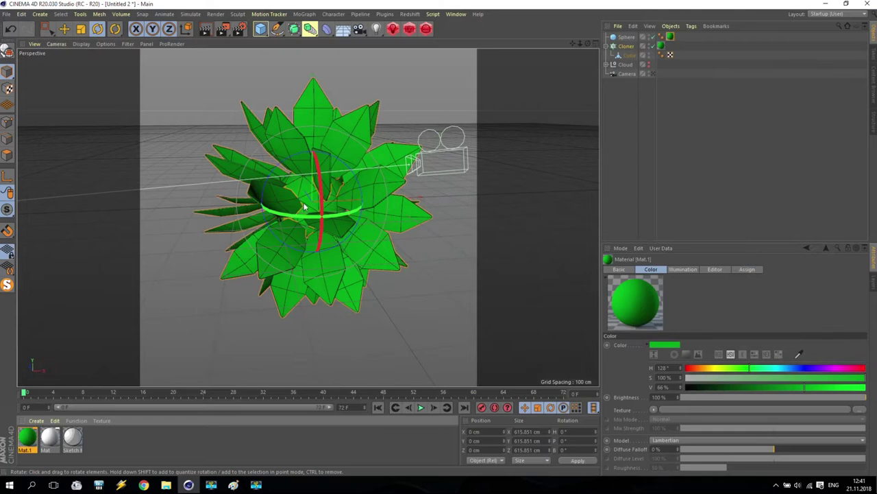
Try 18 segments on the Sphere, settle on 20, and render the denser petal ball to the Picture Viewer
{"action": "left_click", "coordinate": [630, 47]}
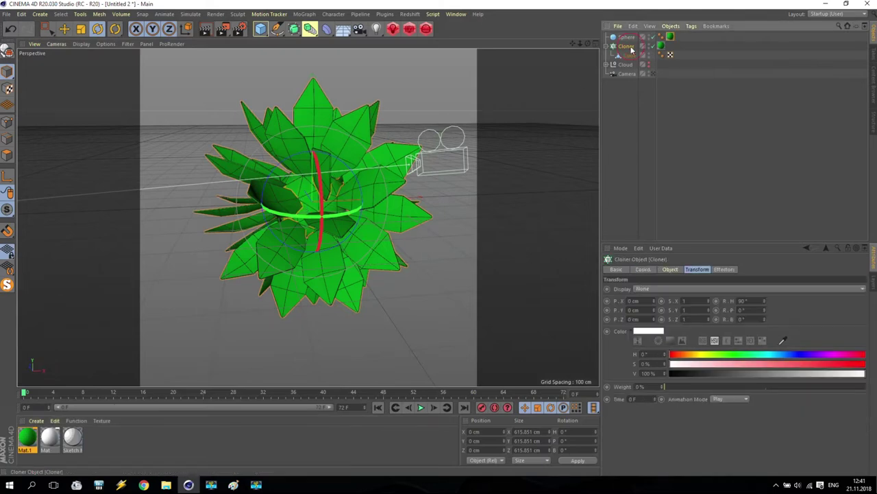
{"action": "left_click", "coordinate": [670, 270]}
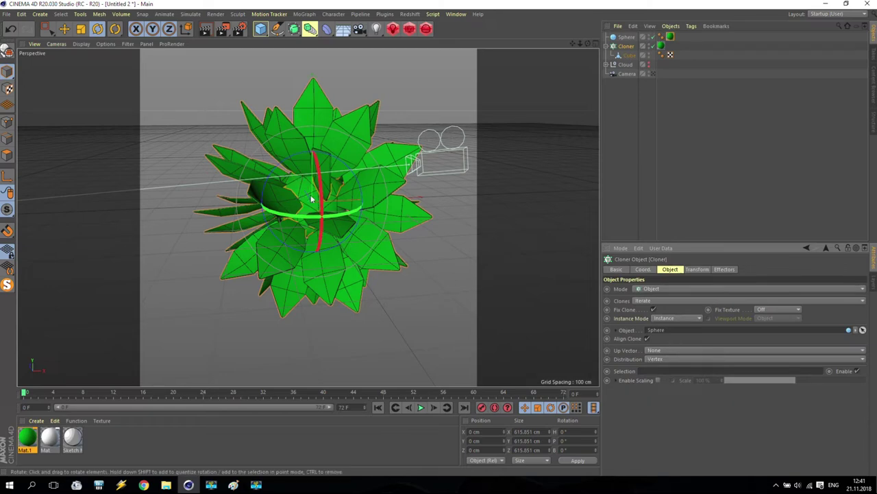
{"action": "left_click", "coordinate": [626, 37]}
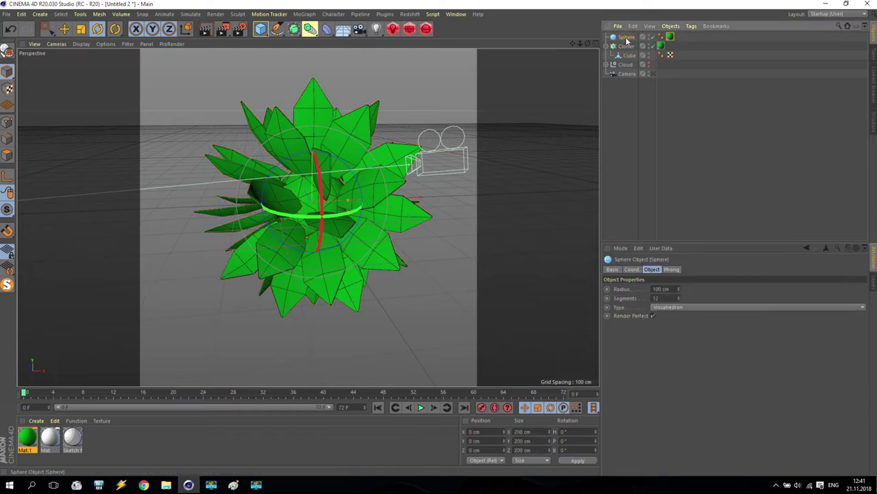
{"action": "double_click", "coordinate": [659, 298]}
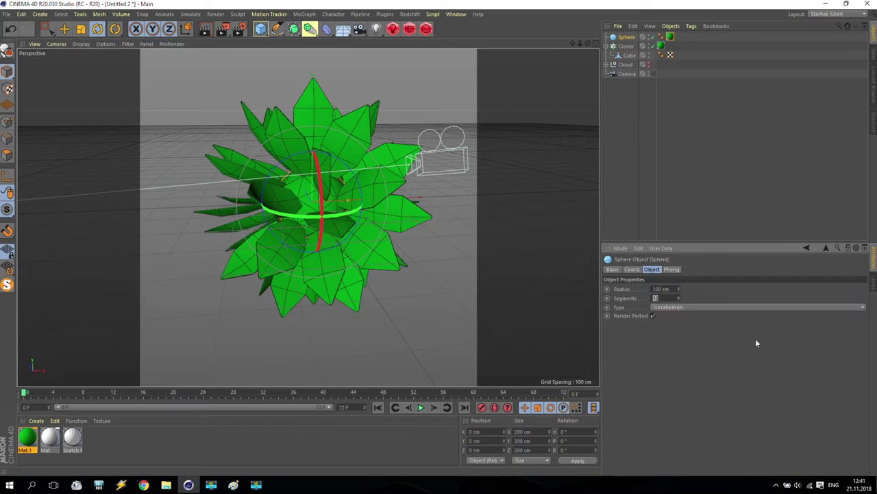
{"action": "type", "text": "18"}
{"action": "key", "text": "Return"}
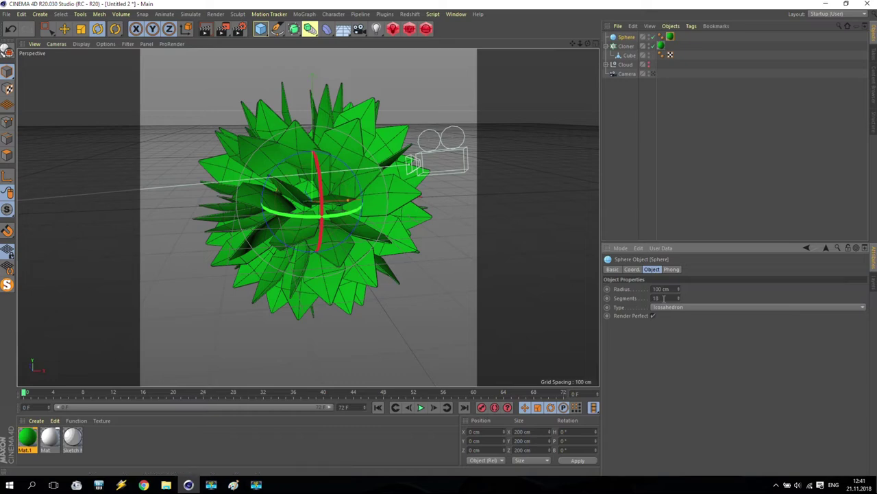
{"action": "type", "text": "20"}
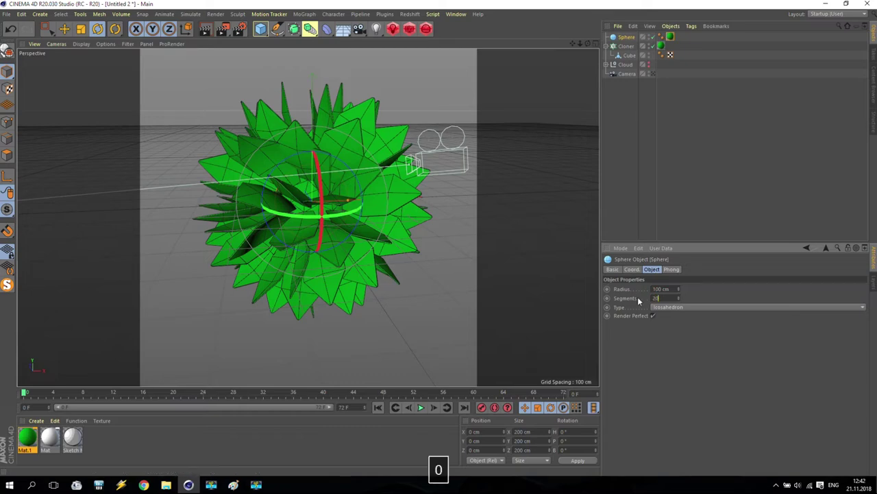
{"action": "key", "text": "Return"}
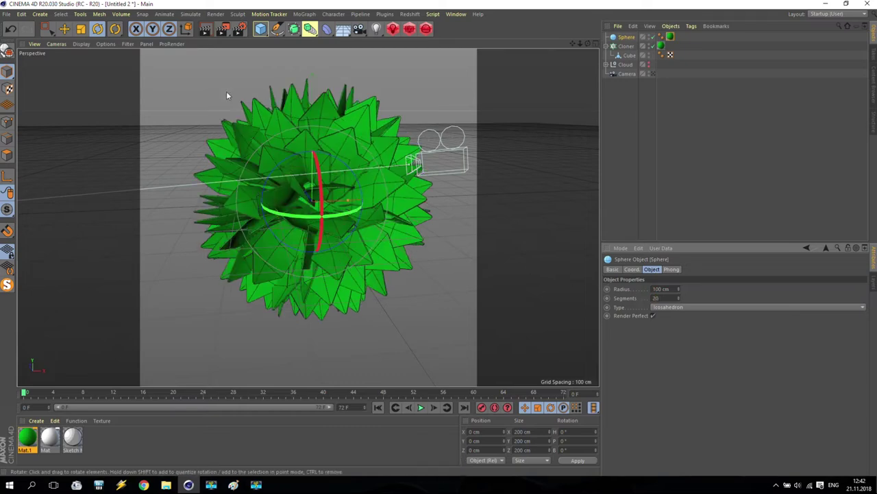
{"action": "left_click", "coordinate": [222, 30]}
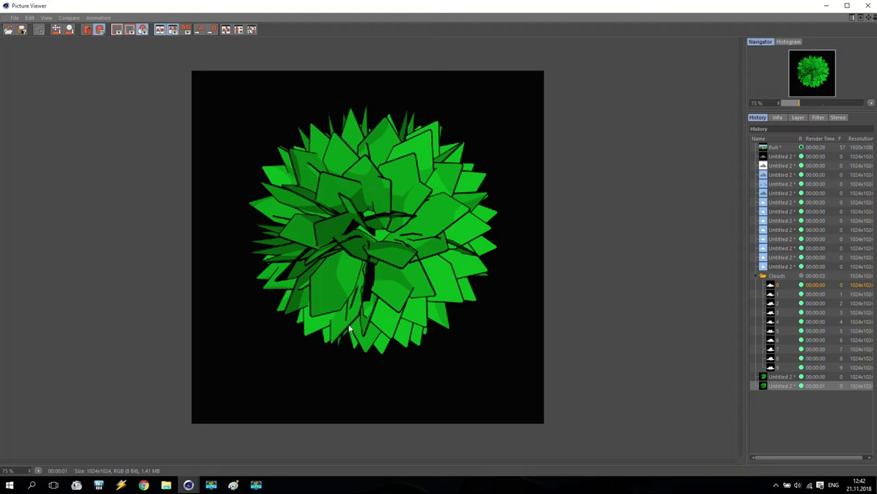
{"action": "left_click", "coordinate": [868, 5]}
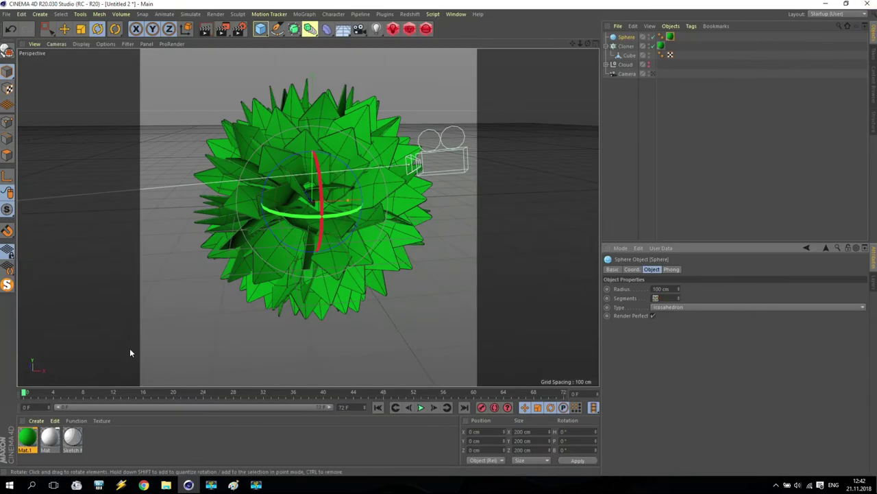
Load a Gradient shader as the color texture of material Mat.1 and render a test to the Picture Viewer
{"action": "left_click", "coordinate": [30, 442]}
{"action": "double_click", "coordinate": [31, 442]}
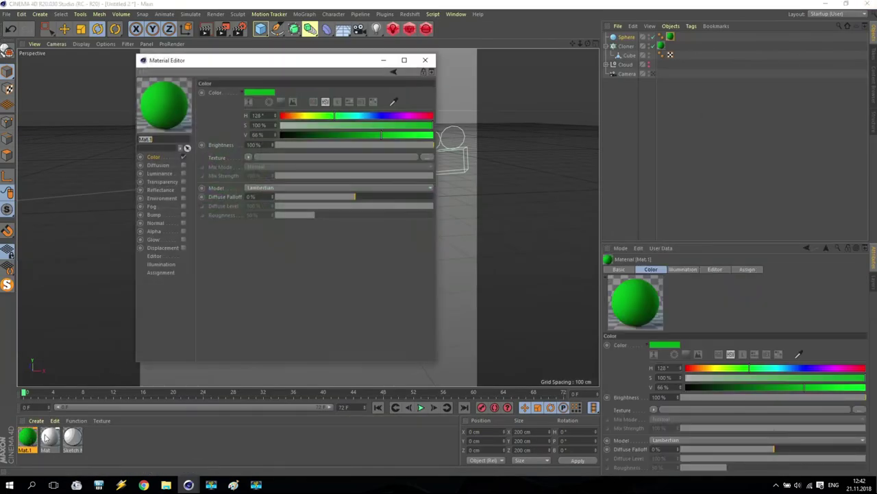
{"action": "left_click_drag", "start_coordinate": [265, 59], "coordinate": [530, 67]}
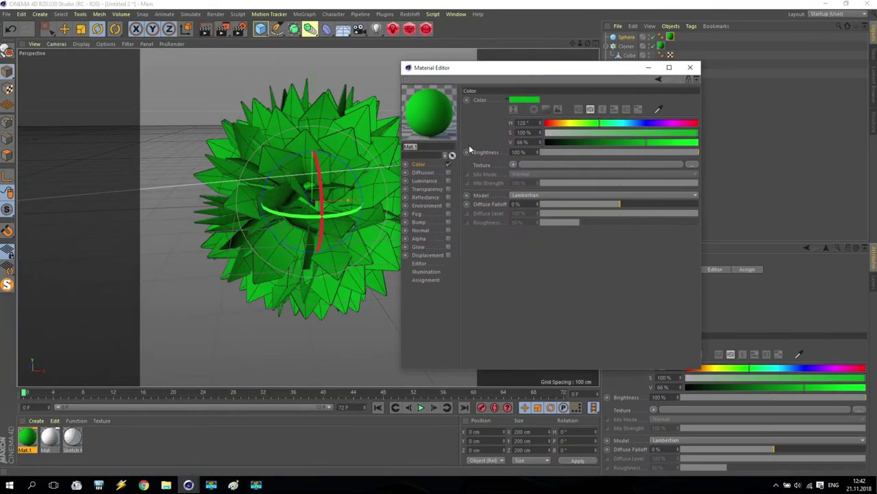
{"action": "left_click", "coordinate": [419, 167]}
{"action": "left_click", "coordinate": [514, 165]}
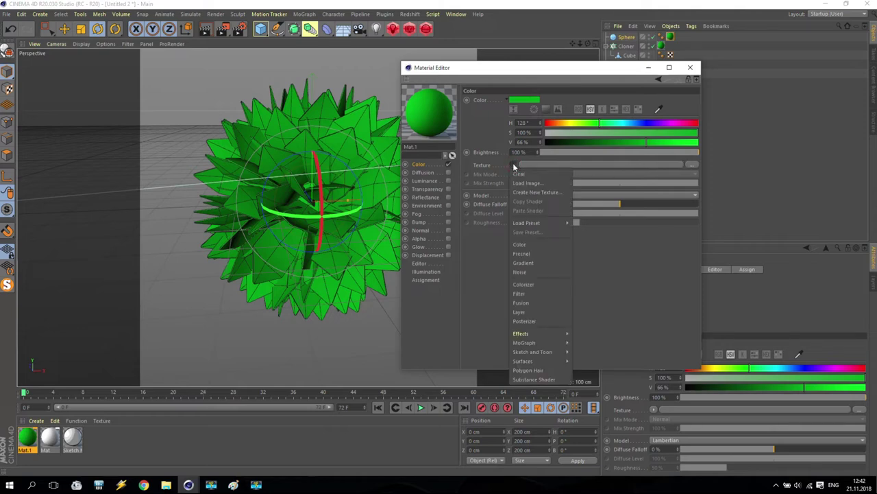
{"action": "left_click", "coordinate": [522, 263]}
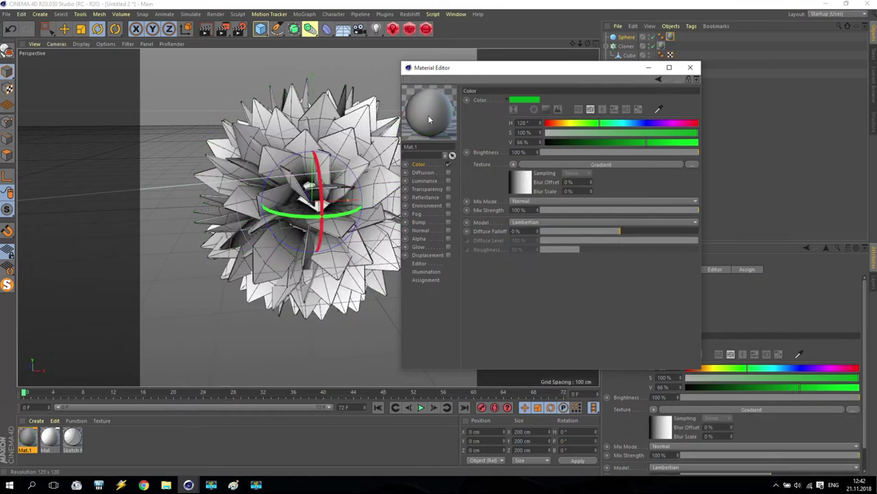
{"action": "left_click", "coordinate": [222, 29]}
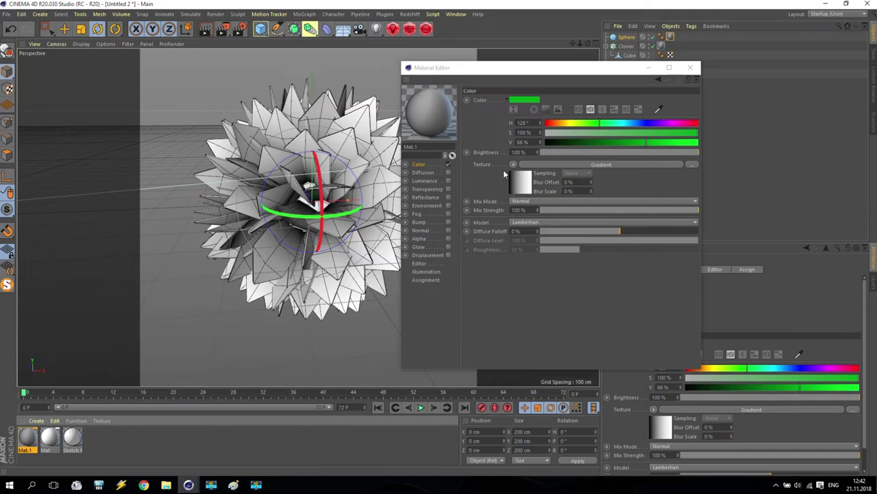
Change the Gradient shader's black start knot to dark green with H 127°, S 100%, V 56%
{"action": "left_click", "coordinate": [613, 165]}
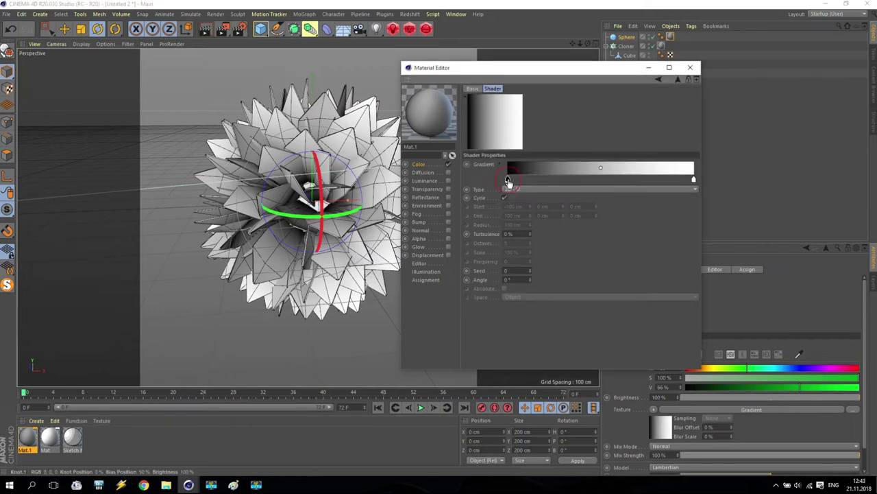
{"action": "double_click", "coordinate": [508, 181]}
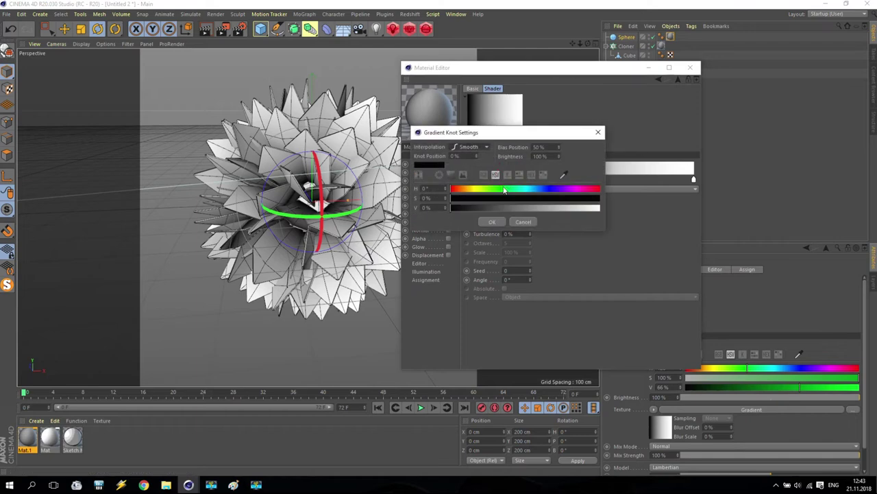
{"action": "left_click", "coordinate": [503, 189]}
{"action": "left_click_drag", "start_coordinate": [504, 197], "coordinate": [612, 208]}
{"action": "left_click_drag", "start_coordinate": [535, 207], "coordinate": [505, 207]}
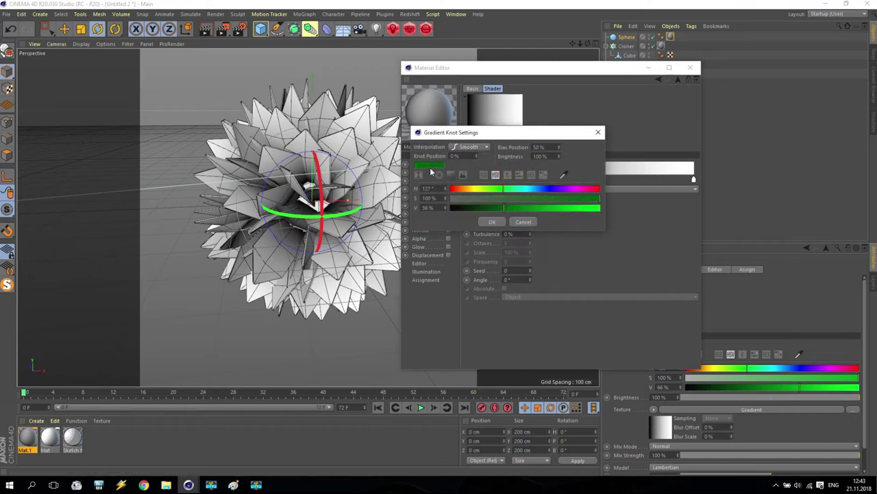
{"action": "left_click", "coordinate": [491, 221]}
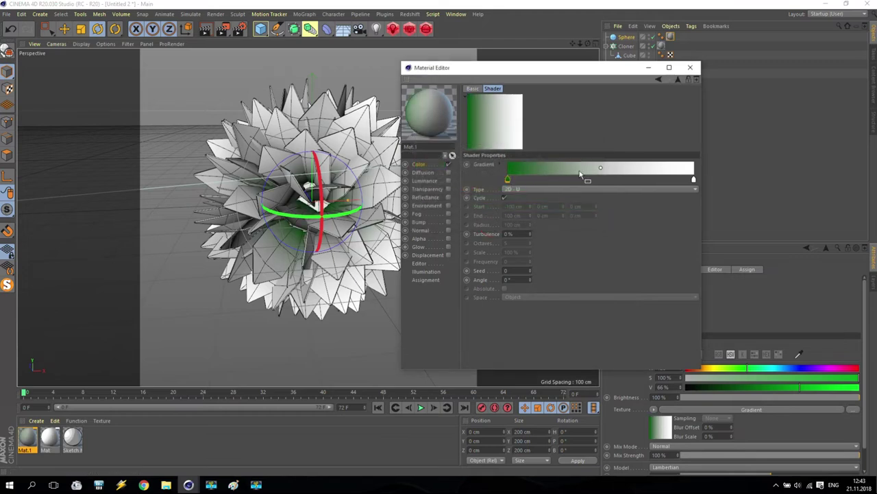
Change the Gradient shader's white end knot to a bright, saturated green
{"action": "double_click", "coordinate": [693, 179]}
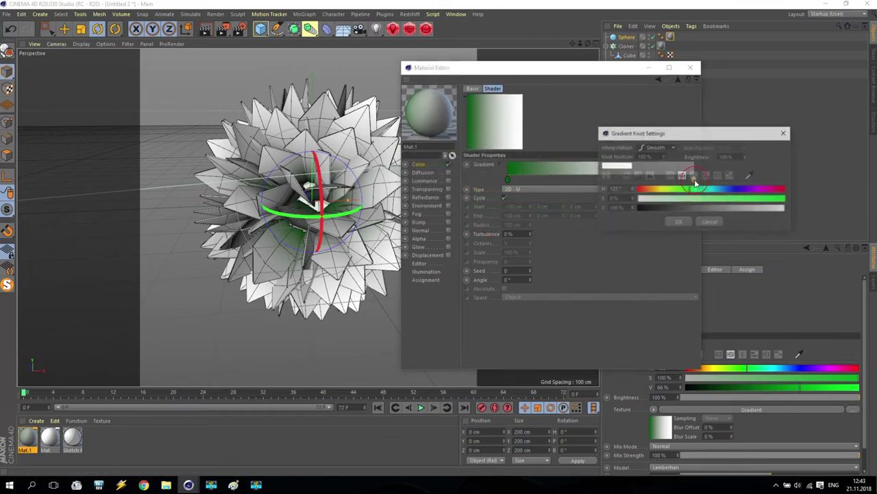
{"action": "left_click_drag", "start_coordinate": [694, 197], "coordinate": [788, 199]}
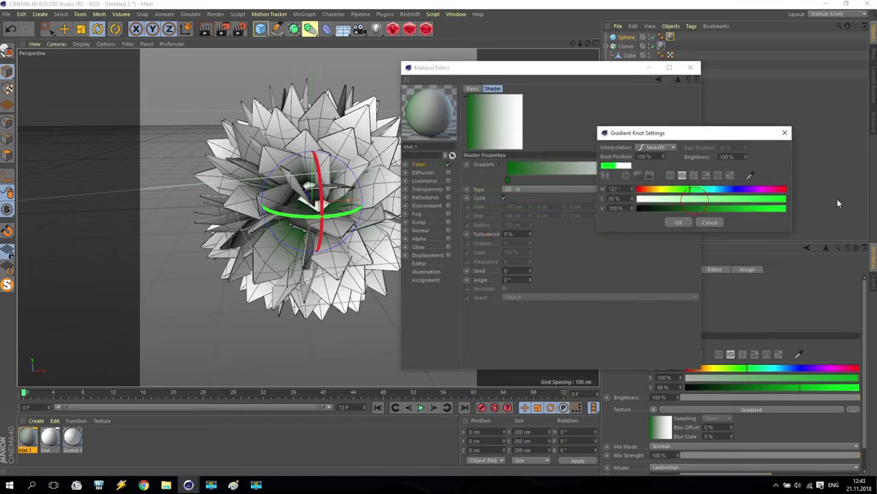
{"action": "left_click", "coordinate": [763, 208]}
{"action": "left_click", "coordinate": [678, 221]}
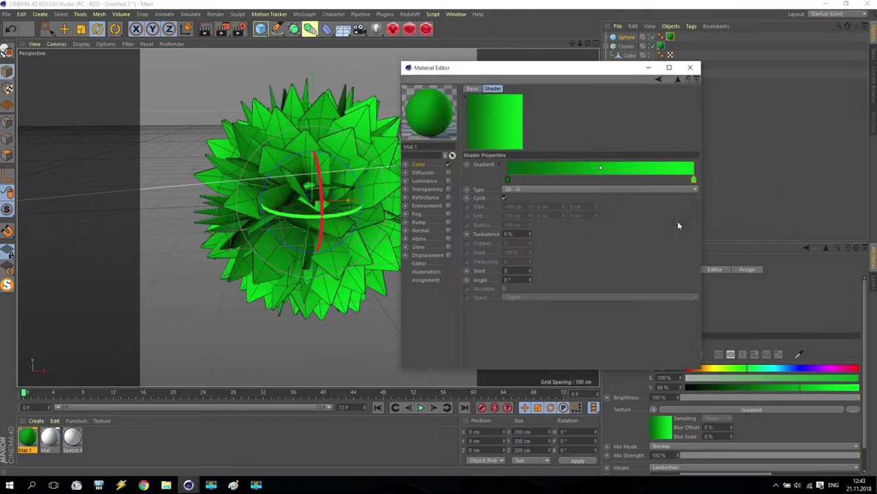
Set the gradient type to 2D - V and render the petal ball to the Picture Viewer
{"action": "left_click", "coordinate": [518, 189]}
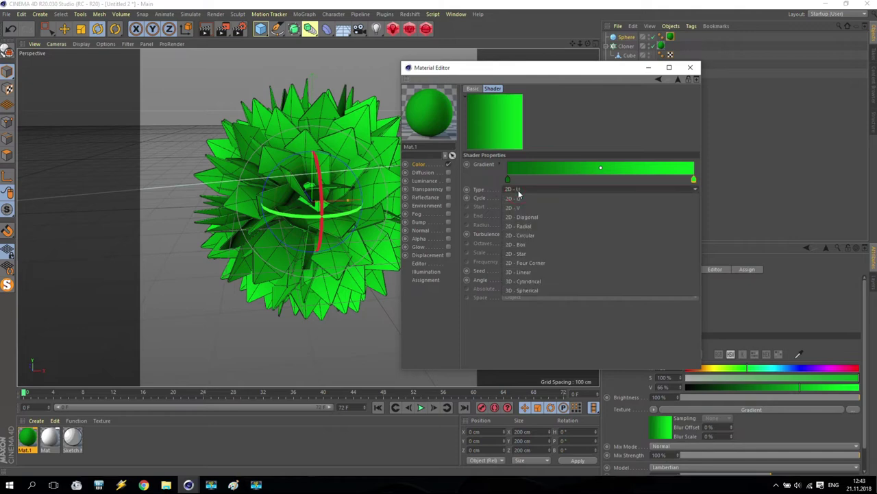
{"action": "left_click", "coordinate": [518, 201]}
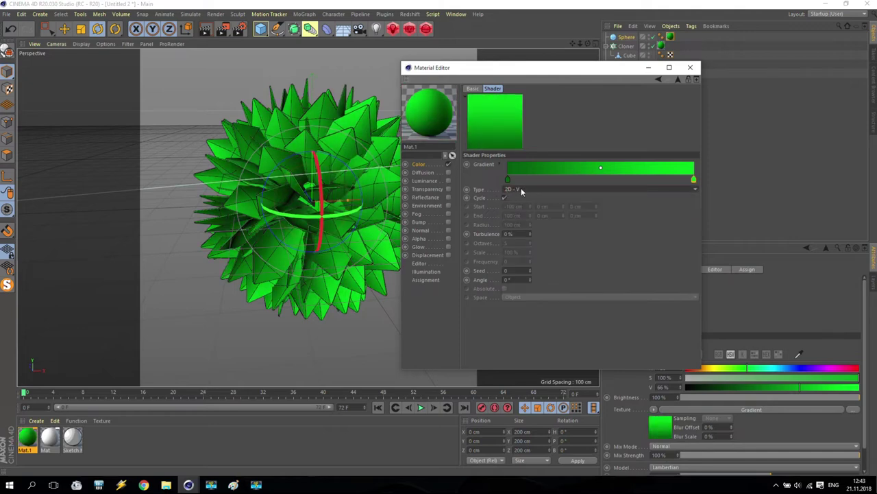
{"action": "left_click", "coordinate": [222, 29]}
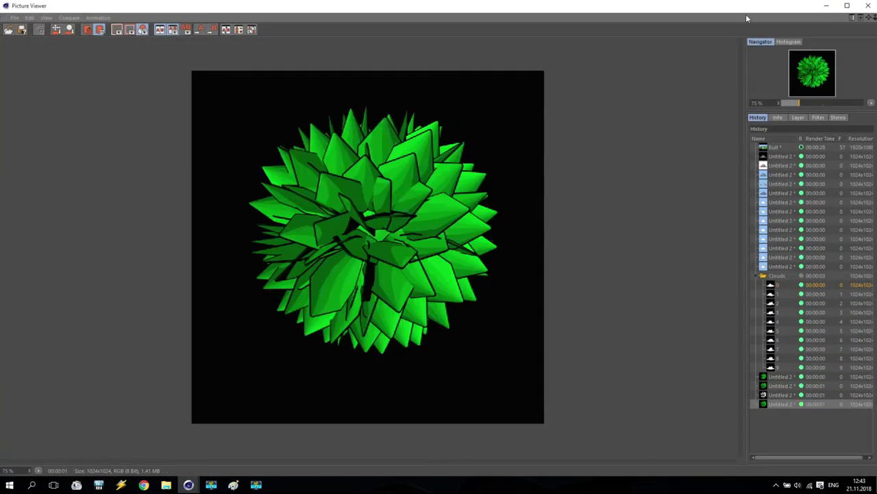
Set the gradient type to 2D - Diagonal, render the ball to the Picture Viewer and compare it with the previous render
{"action": "left_click", "coordinate": [827, 5]}
{"action": "left_click", "coordinate": [514, 190]}
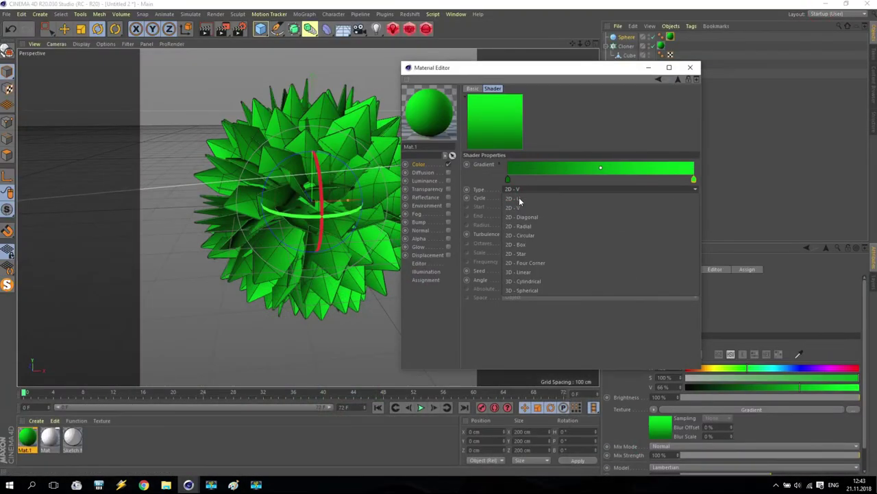
{"action": "left_click", "coordinate": [529, 217]}
{"action": "left_click", "coordinate": [223, 29]}
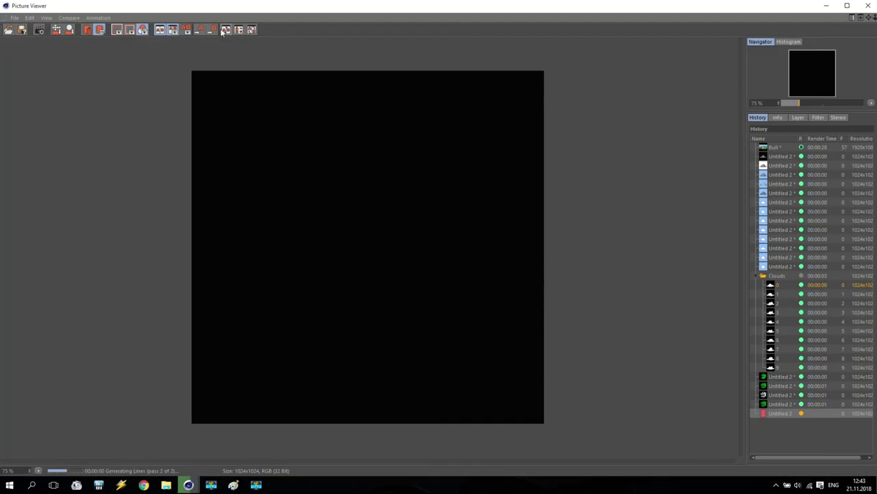
{"action": "left_click", "coordinate": [782, 404]}
{"action": "left_click", "coordinate": [785, 414]}
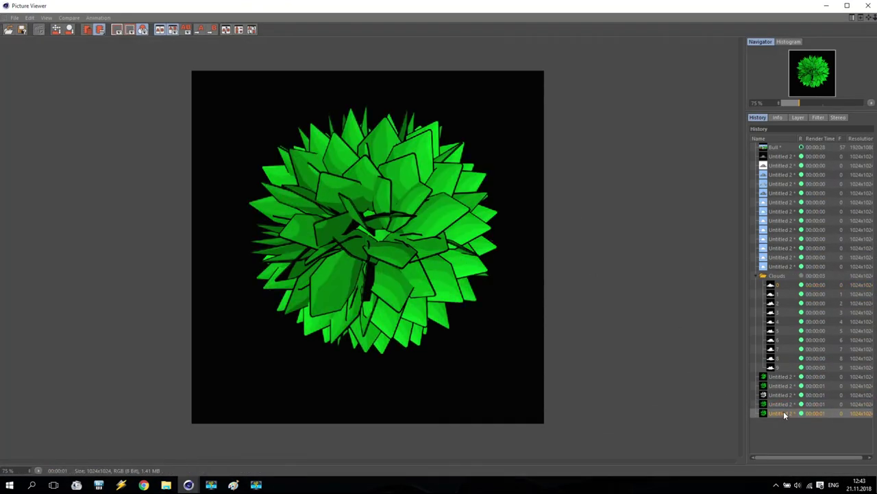
Set the gradient type to 3D - Spherical and render the petal ball to the Picture Viewer
{"action": "left_click", "coordinate": [832, 6]}
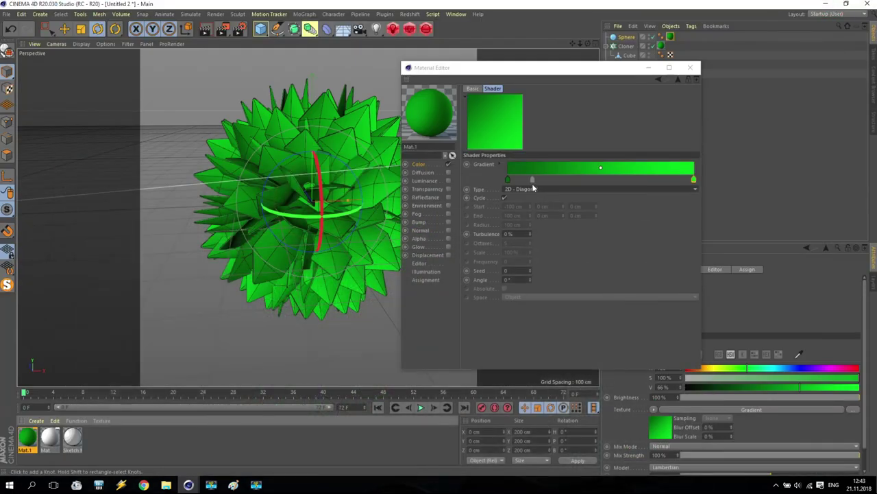
{"action": "left_click", "coordinate": [532, 189]}
{"action": "left_click", "coordinate": [533, 290]}
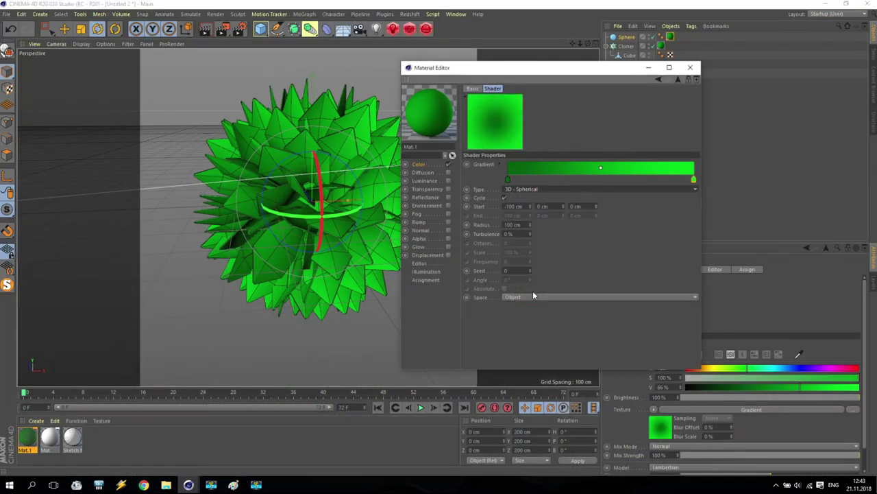
{"action": "left_click", "coordinate": [222, 29]}
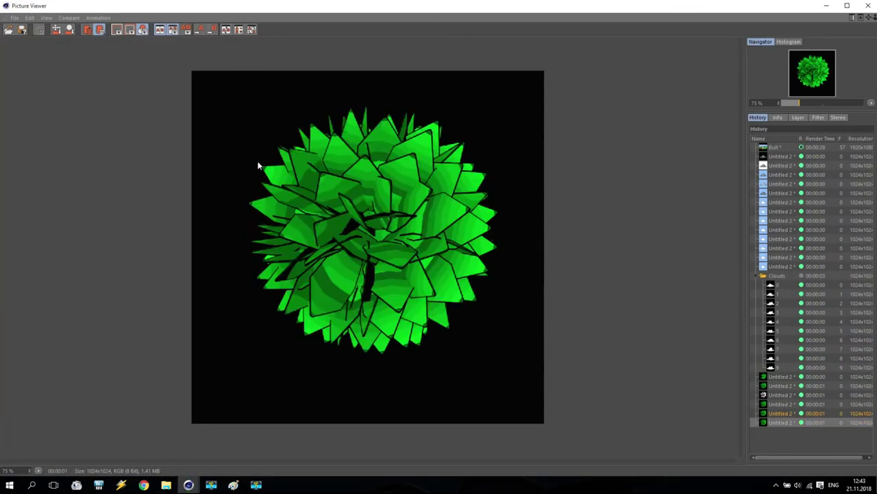
{"action": "left_click", "coordinate": [868, 5]}
Try the 2D - Four Corner gradient type, and settle on 2D - Star
{"action": "left_click", "coordinate": [545, 189]}
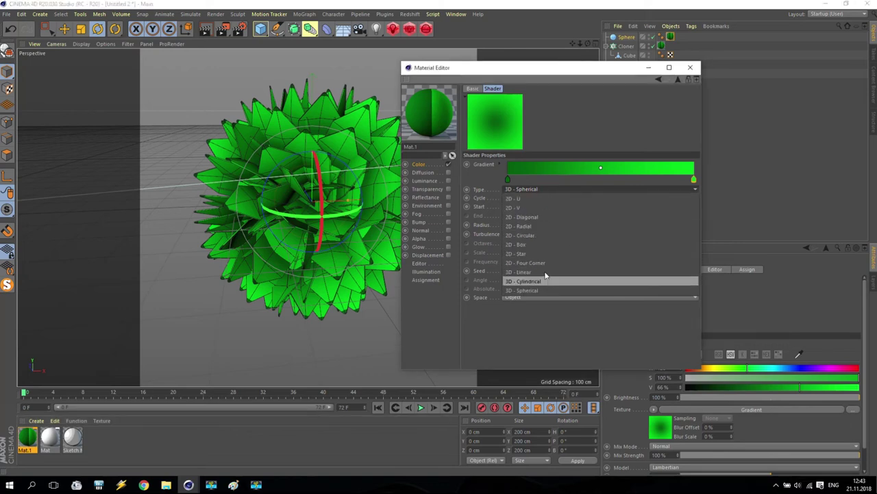
{"action": "left_click", "coordinate": [540, 263]}
{"action": "left_click", "coordinate": [528, 188]}
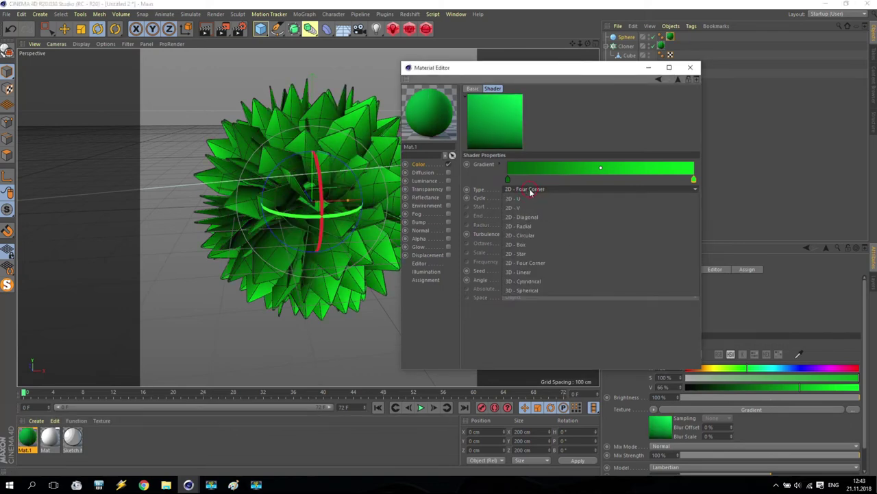
{"action": "left_click", "coordinate": [536, 253]}
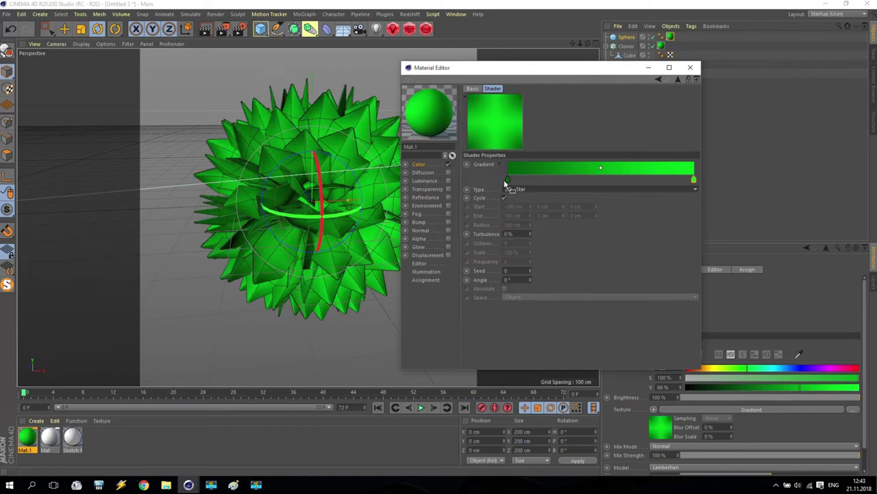
Change the gradient's start knot to olive green with H 84°, S 100%, V 46%
{"action": "double_click", "coordinate": [508, 182]}
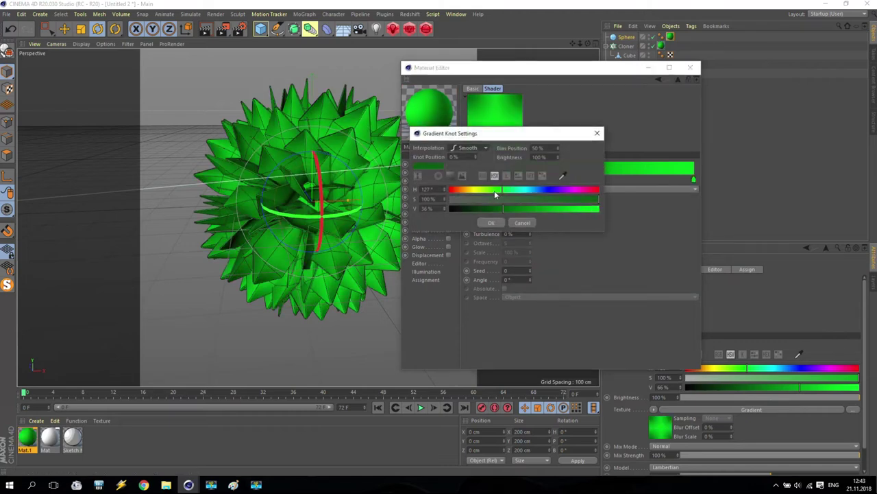
{"action": "left_click", "coordinate": [485, 189]}
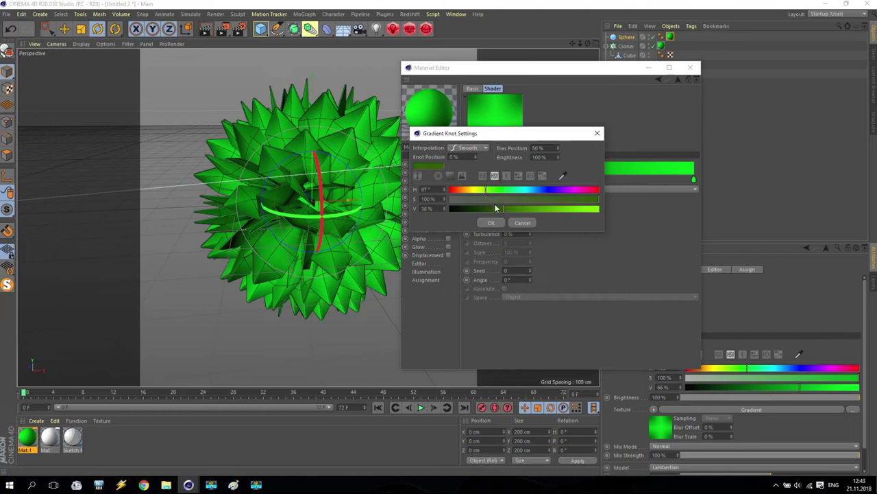
{"action": "left_click", "coordinate": [489, 190]}
{"action": "left_click", "coordinate": [485, 190]}
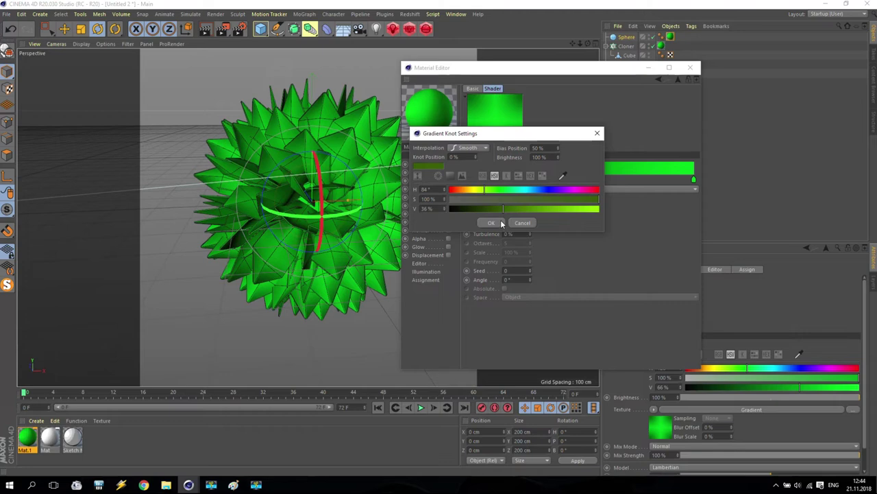
{"action": "left_click", "coordinate": [512, 210]}
{"action": "left_click", "coordinate": [491, 222]}
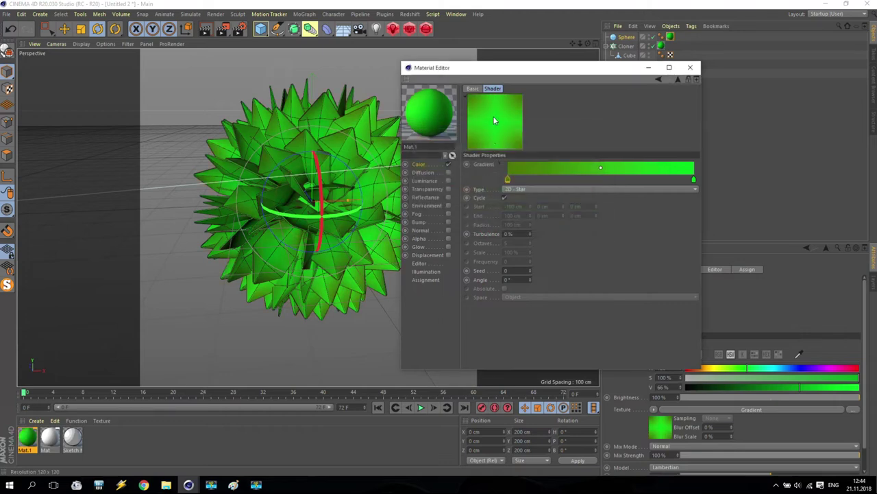
Shift the gradient start knot's hue to an orange-brown of about 39° and render the ball to the Picture Viewer
{"action": "double_click", "coordinate": [508, 180]}
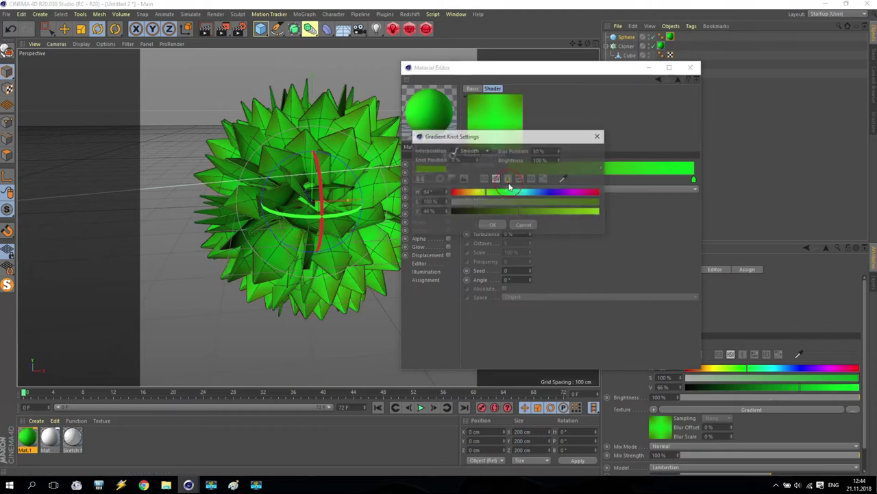
{"action": "left_click_drag", "start_coordinate": [472, 193], "coordinate": [465, 194]}
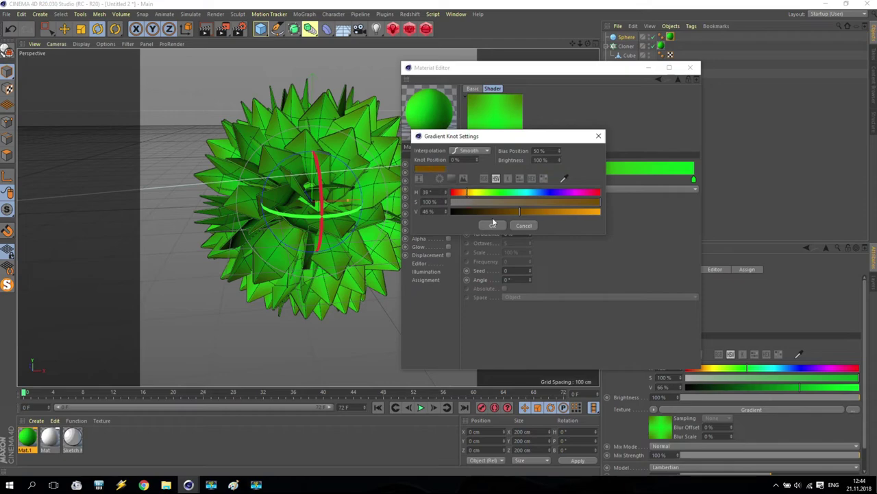
{"action": "left_click", "coordinate": [493, 224]}
{"action": "left_click", "coordinate": [224, 29]}
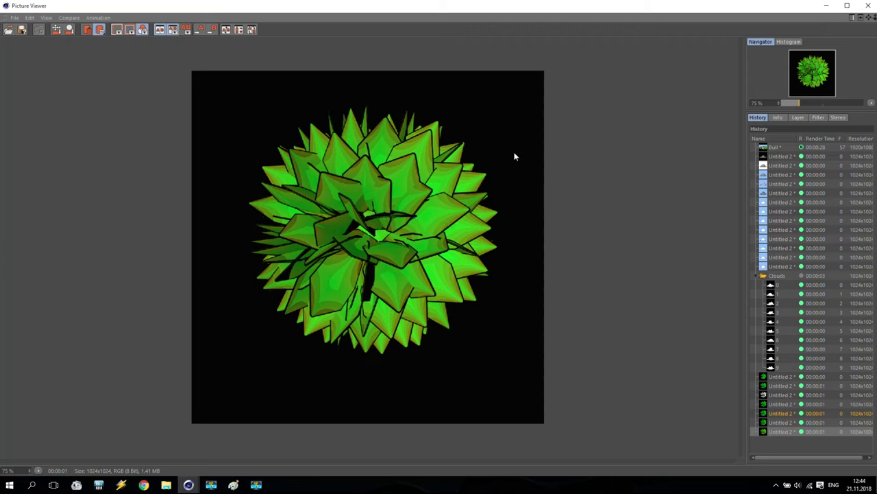
{"action": "left_click", "coordinate": [867, 5]}
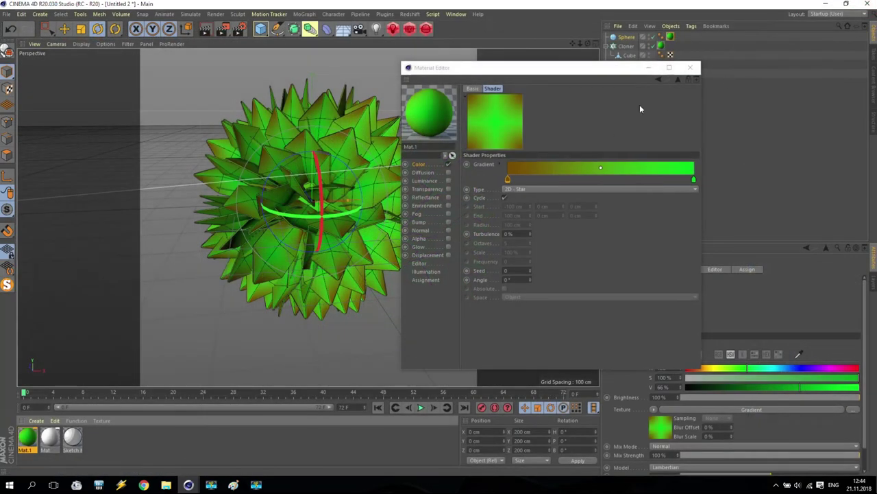
Recolor the gradient's start knot to dark green with H 106°, S 100%, V 34% and close the material's settings
{"action": "double_click", "coordinate": [508, 180]}
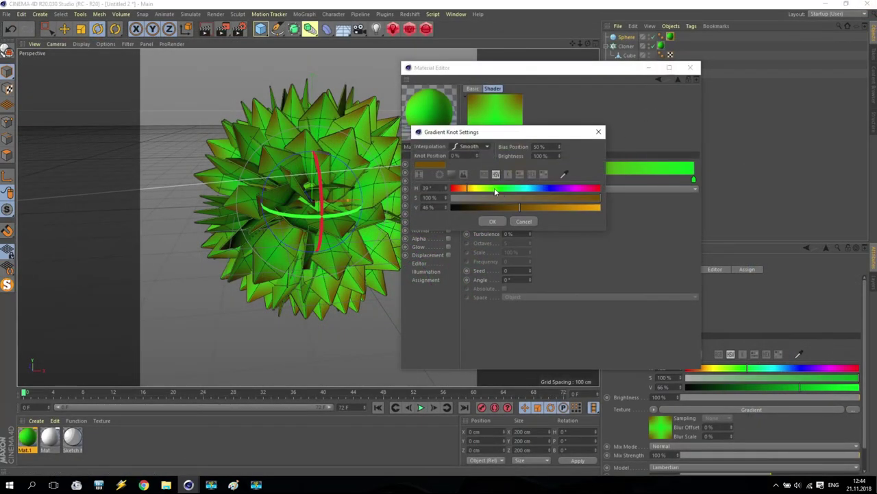
{"action": "left_click_drag", "start_coordinate": [519, 207], "coordinate": [501, 208]}
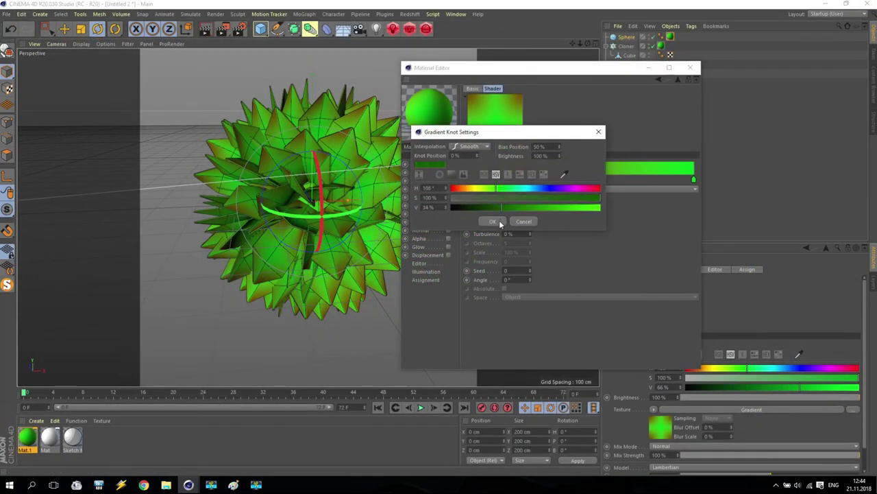
{"action": "left_click", "coordinate": [492, 221]}
{"action": "left_click", "coordinate": [690, 67]}
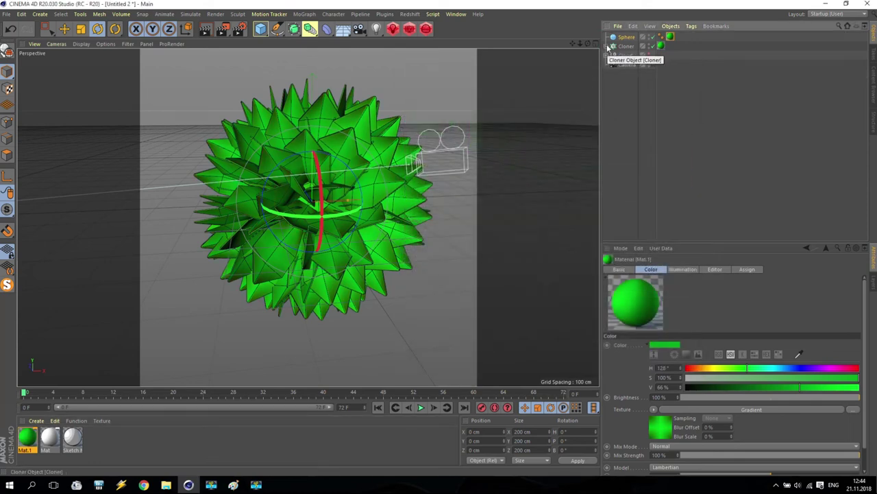
Add a Cylinder primitive and move it straight down below the leafy ball, to about Y -495 cm
{"action": "scroll", "coordinate": [382, 174], "scroll_direction": "down", "scroll_amount": 3}
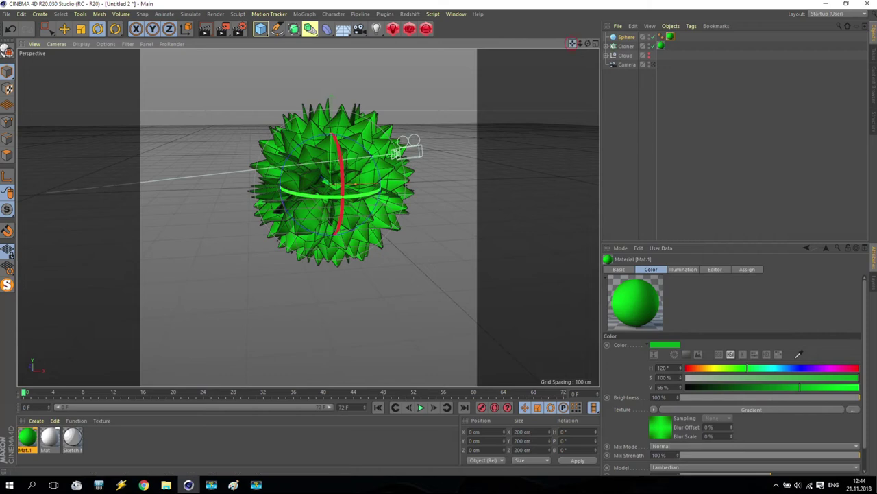
{"action": "left_click_drag", "start_coordinate": [567, 71], "coordinate": [562, 55], "text": "alt"}
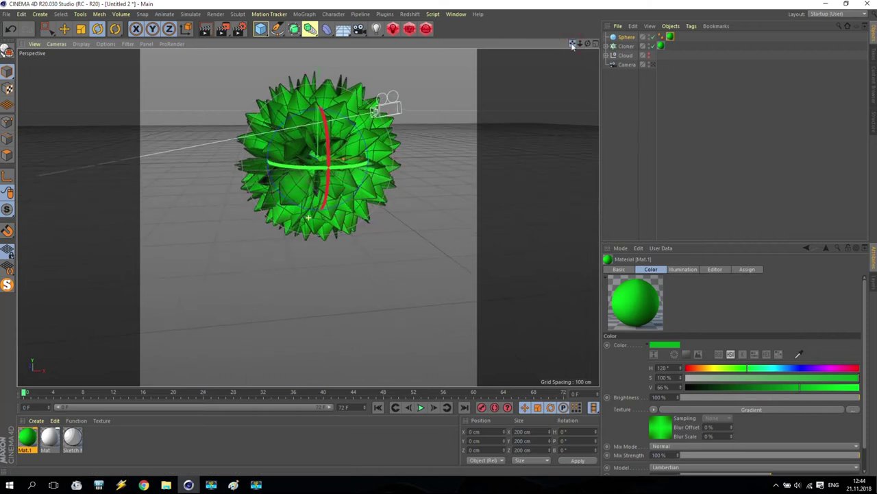
{"action": "left_click", "coordinate": [260, 31]}
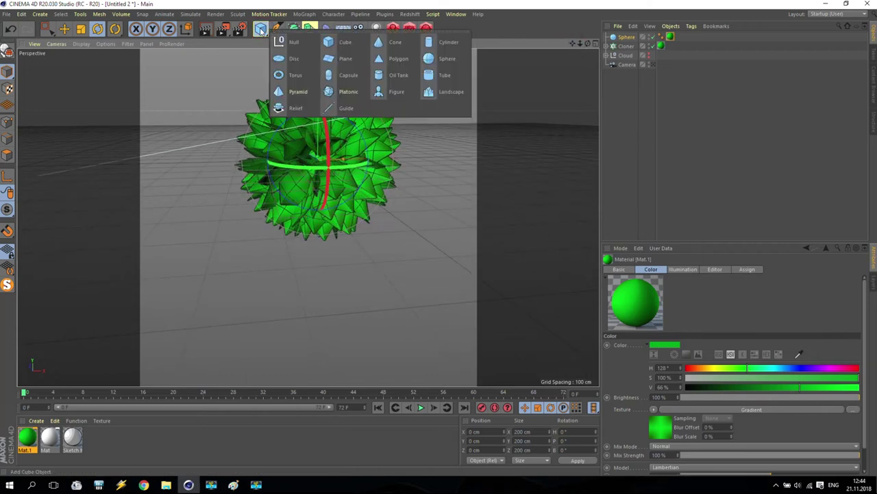
{"action": "left_click", "coordinate": [449, 43]}
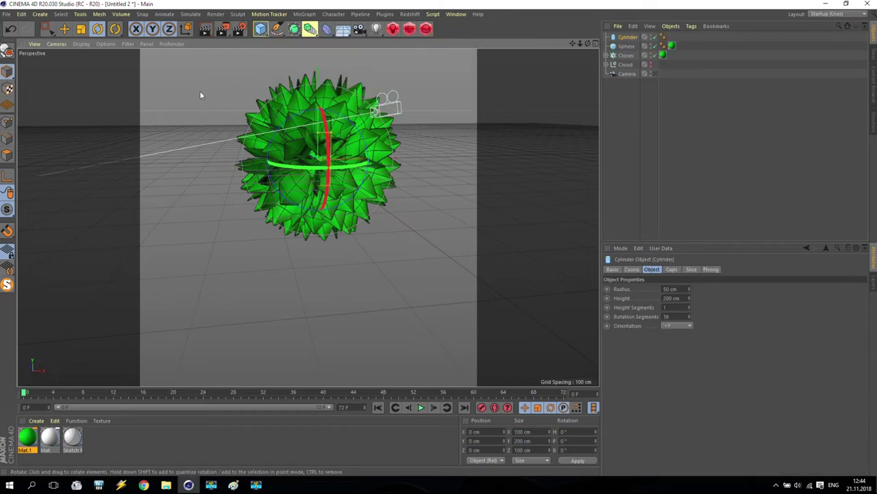
{"action": "key", "text": "e"}
{"action": "left_click_drag", "start_coordinate": [317, 87], "coordinate": [326, 206]}
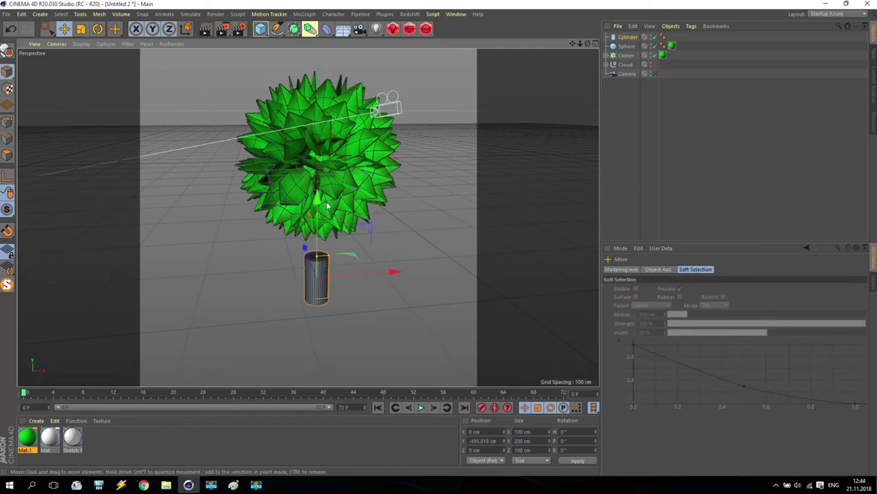
Look through the scene's Camera and raise the Sphere along Y so the leafy ball sits in the upper part of the frame
{"action": "left_click", "coordinate": [625, 74]}
{"action": "left_click", "coordinate": [654, 74]}
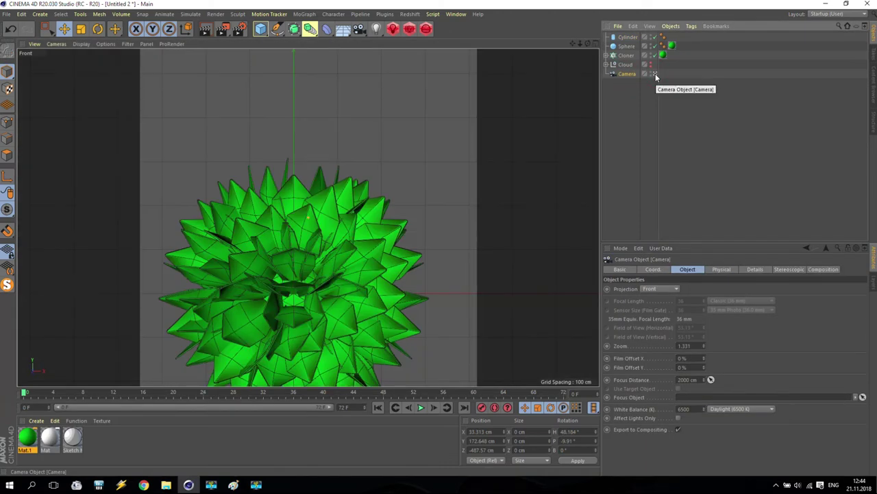
{"action": "left_click", "coordinate": [625, 46]}
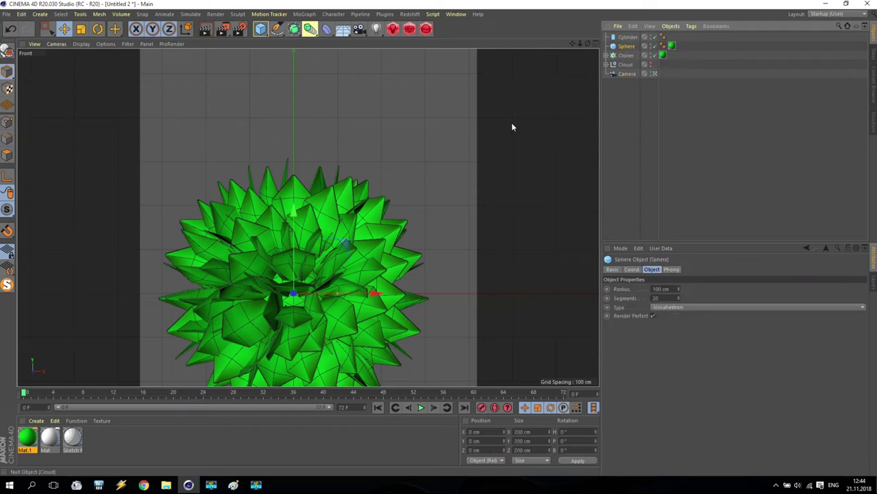
{"action": "left_click_drag", "start_coordinate": [296, 206], "coordinate": [309, 109]}
{"action": "left_click_drag", "start_coordinate": [581, 44], "coordinate": [583, 13]}
{"action": "left_click_drag", "start_coordinate": [309, 217], "coordinate": [306, 215]}
Raise the cylinder to about Y -239 cm beneath the leafy ball and set its radius to 20 cm
{"action": "left_click", "coordinate": [627, 37]}
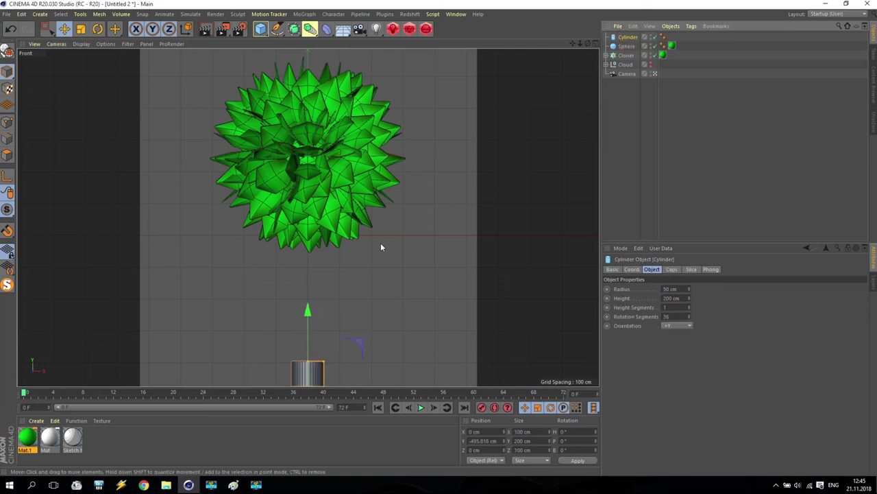
{"action": "left_click_drag", "start_coordinate": [312, 319], "coordinate": [325, 241]}
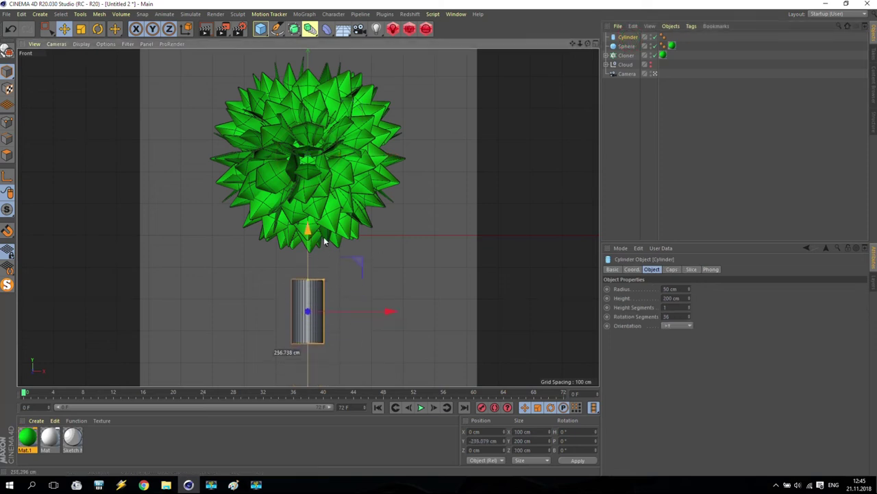
{"action": "left_click", "coordinate": [632, 39]}
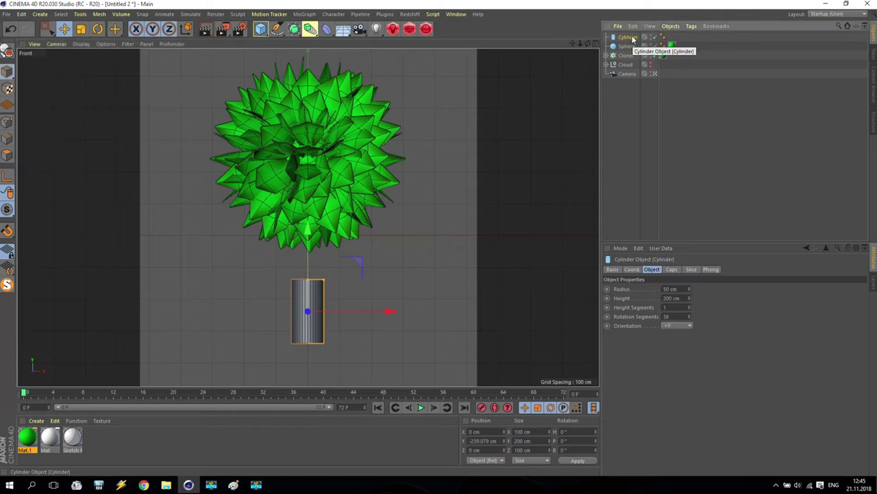
{"action": "left_click_drag", "start_coordinate": [690, 291], "coordinate": [691, 312]}
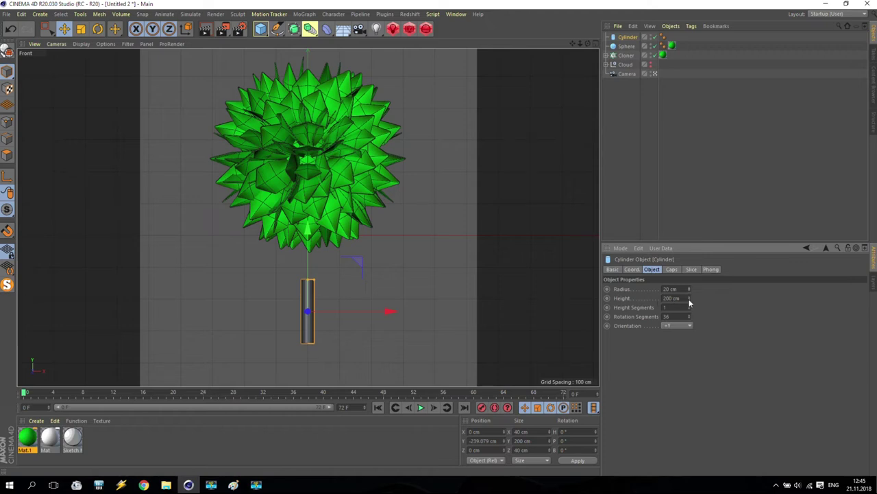
Lengthen the cylinder to a height of 450 cm and raise it to about Y -184 cm so its top enters the leafy ball
{"action": "mouse_move", "coordinate": [641, 300]}
{"action": "left_mouse_down"}
{"action": "mouse_move", "coordinate": [641, 280]}
{"action": "mouse_move", "coordinate": [641, 301]}
{"action": "left_mouse_up"}
{"action": "left_click_drag", "start_coordinate": [308, 278], "coordinate": [307, 260]}
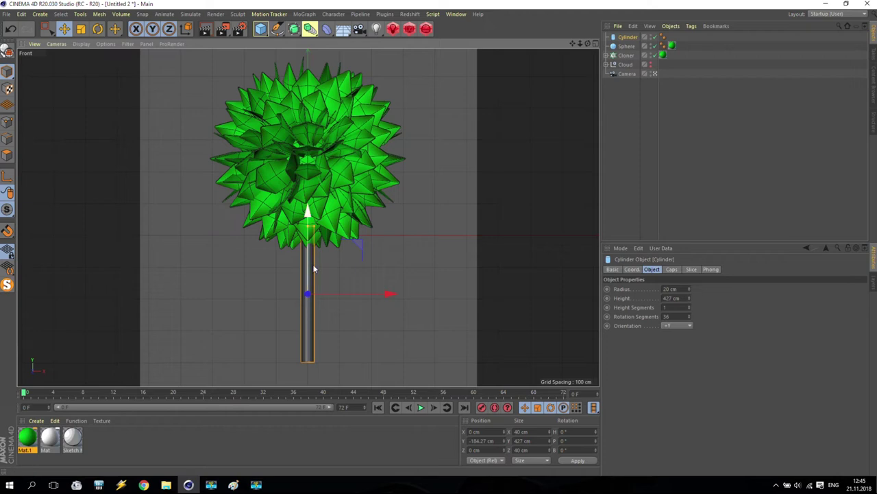
{"action": "left_click", "coordinate": [675, 298]}
{"action": "type", "text": "450"}
{"action": "key", "text": "Return"}
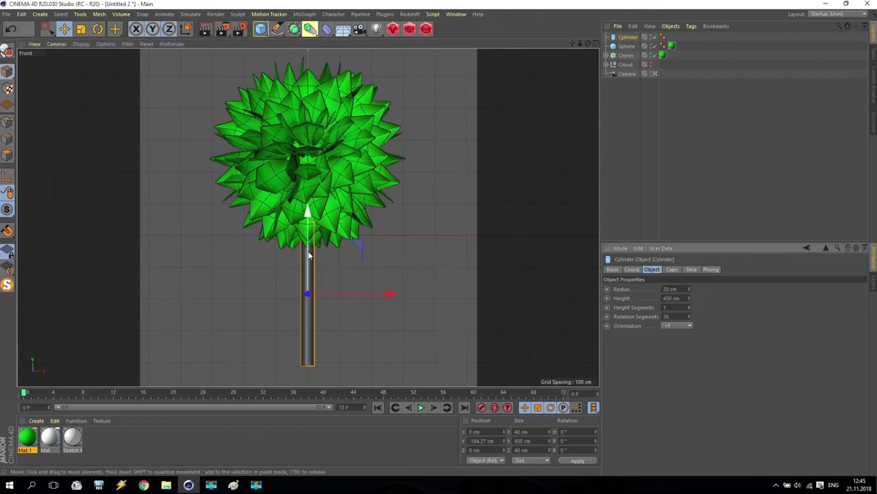
Try lowering the cylinder, undo that move, and set its height segments to 3
{"action": "left_click_drag", "start_coordinate": [307, 210], "coordinate": [309, 260]}
{"action": "key", "text": "ctrl+z"}
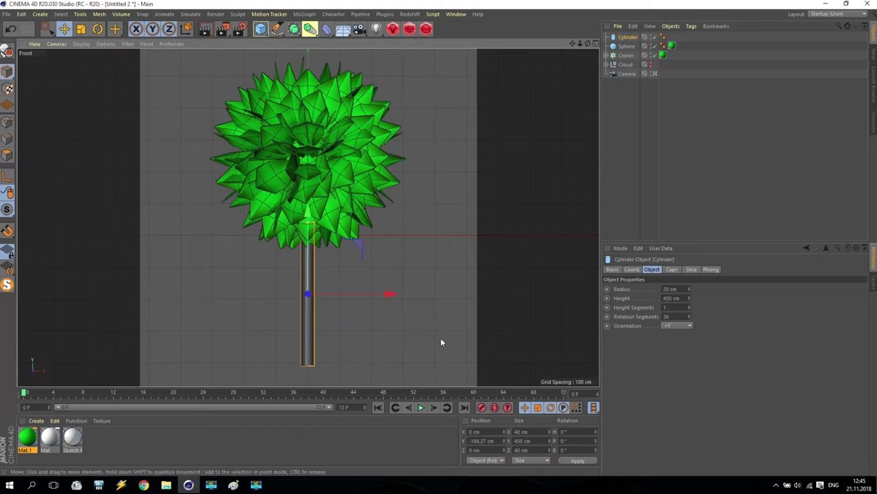
{"action": "left_click", "coordinate": [689, 306]}
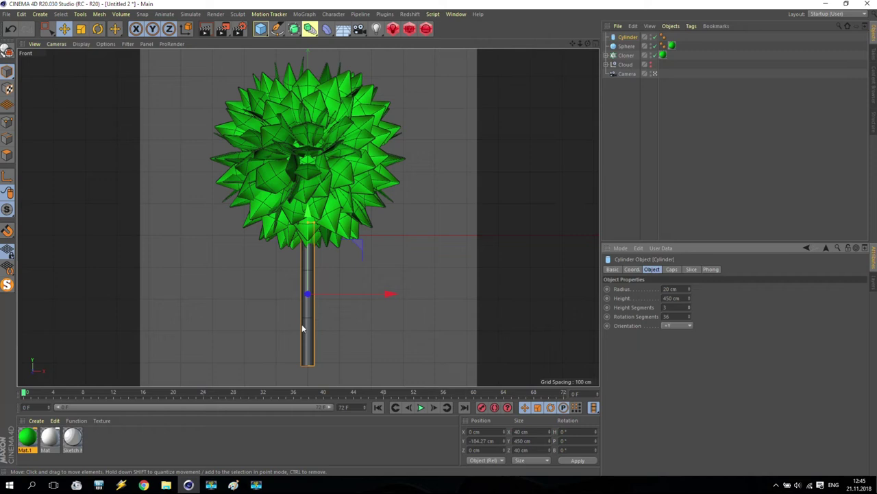
Increase the trunk cylinder's height segments to 10
{"action": "scroll", "coordinate": [302, 326], "scroll_direction": "up", "scroll_amount": 5}
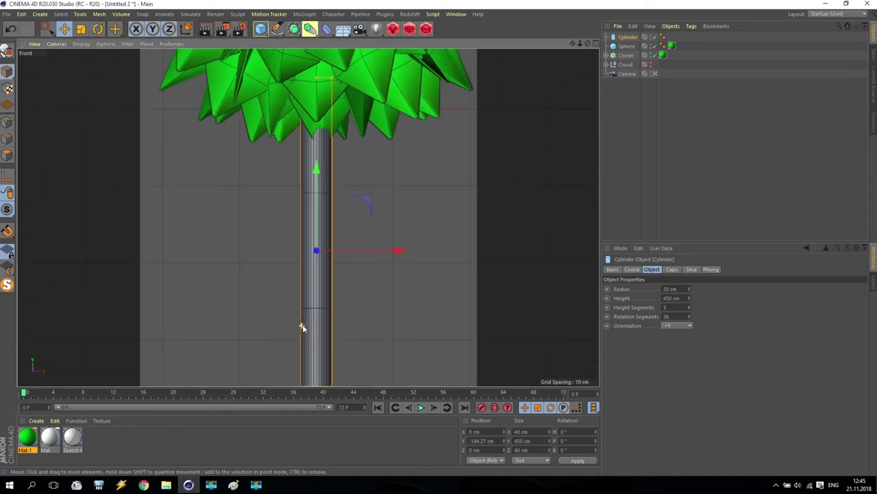
{"action": "left_click", "coordinate": [689, 307]}
{"action": "left_click", "coordinate": [690, 307]}
{"action": "left_click", "coordinate": [689, 308]}
{"action": "left_click", "coordinate": [689, 308]}
{"action": "left_click", "coordinate": [690, 307]}
{"action": "scroll", "coordinate": [384, 310], "scroll_direction": "down", "scroll_amount": 3}
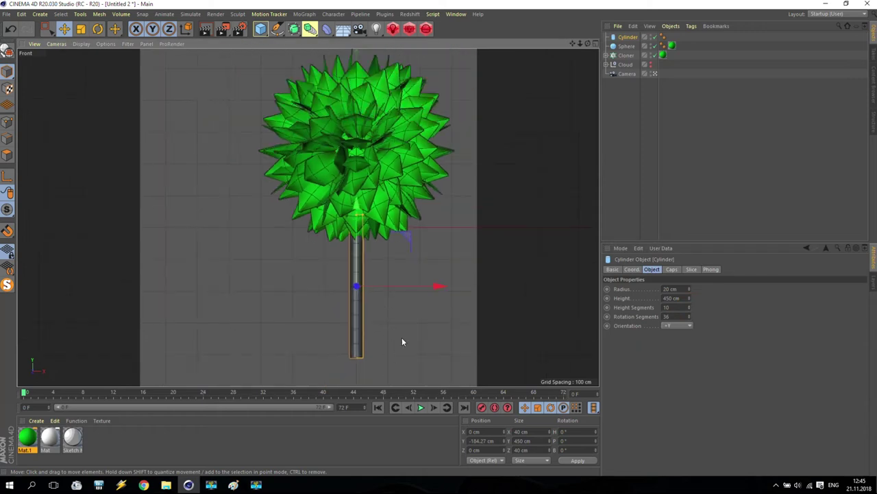
Set the trunk cylinder's rotation segments to 12
{"action": "left_click_drag", "start_coordinate": [574, 44], "coordinate": [520, 55]}
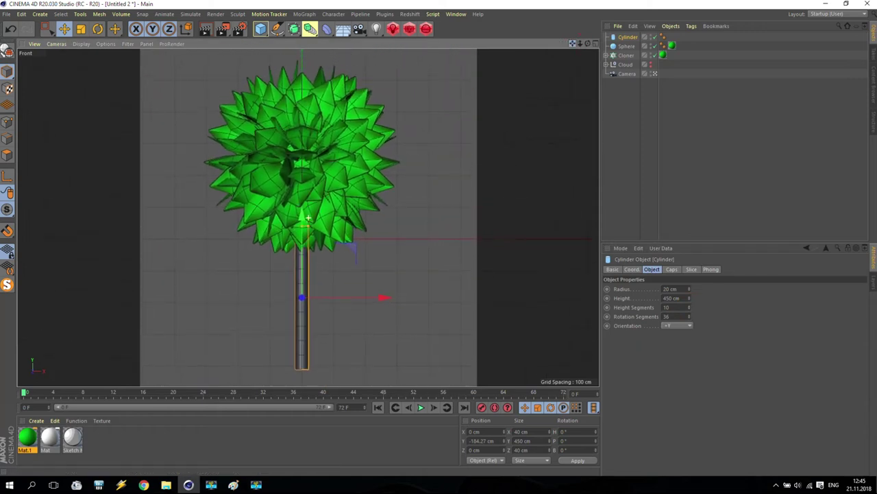
{"action": "double_click", "coordinate": [667, 316]}
{"action": "type", "text": "12"}
{"action": "key", "text": "Return"}
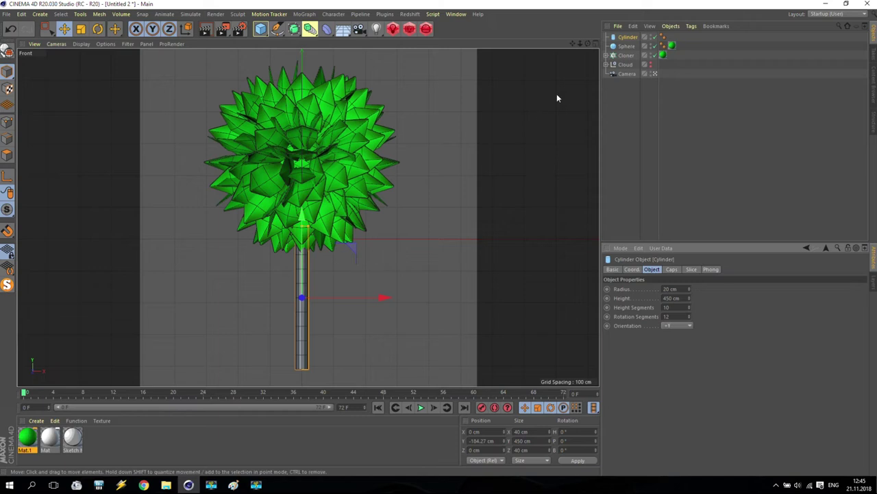
Convert the cylinder into an editable polygon object and select the points along its bottom edge
{"action": "left_click", "coordinate": [628, 38]}
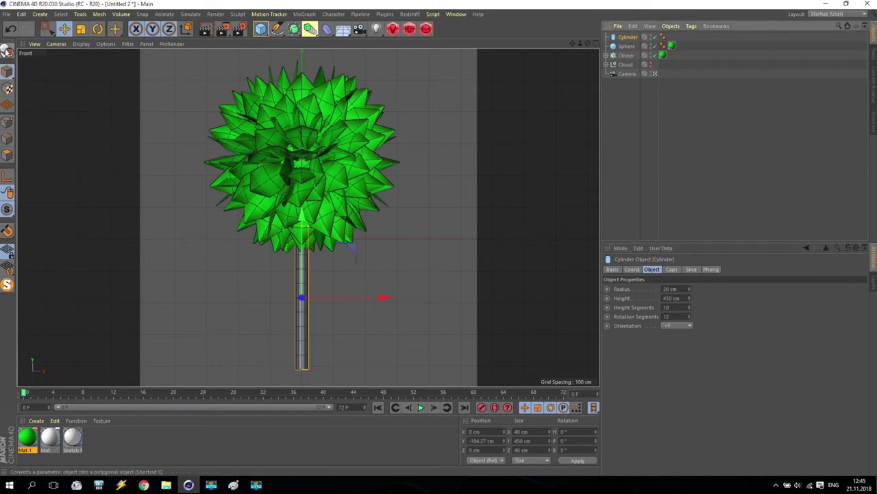
{"action": "left_click", "coordinate": [7, 52]}
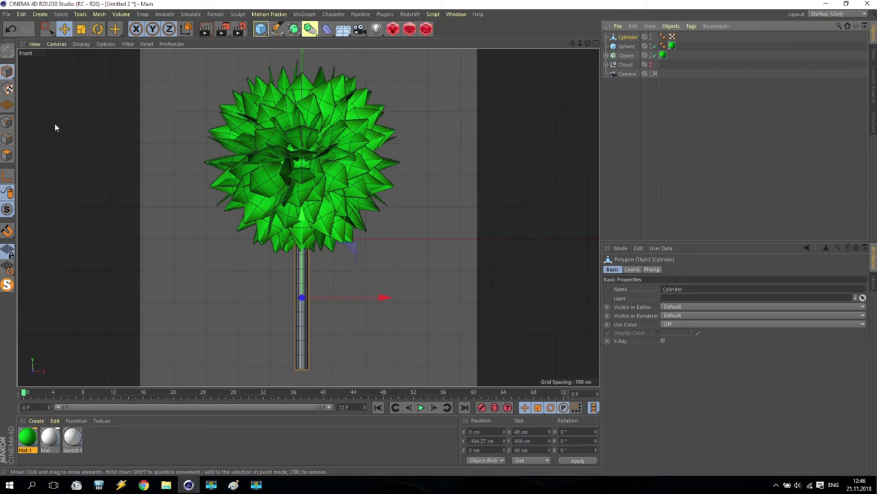
{"action": "left_click", "coordinate": [7, 122]}
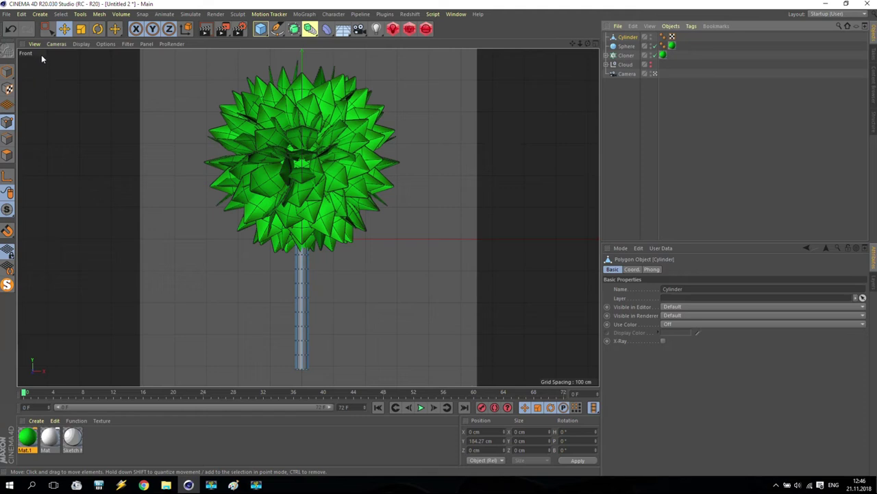
{"action": "left_click", "coordinate": [46, 30]}
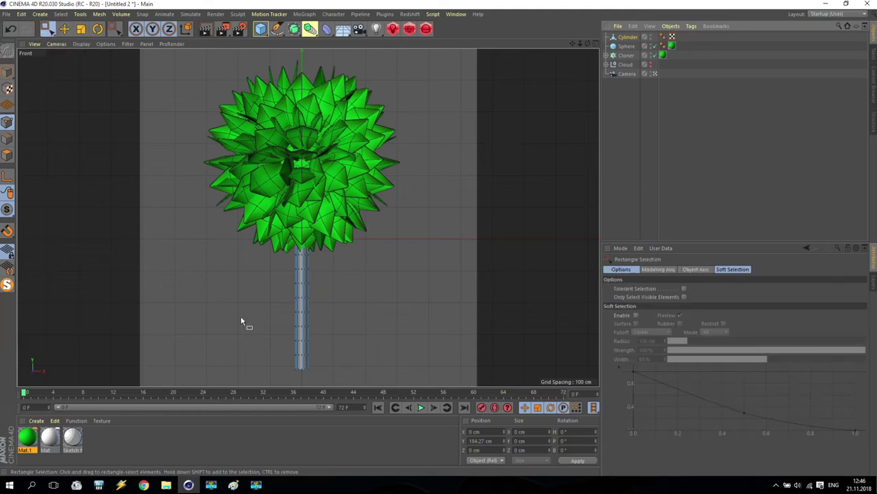
{"action": "left_click_drag", "start_coordinate": [268, 364], "coordinate": [345, 390]}
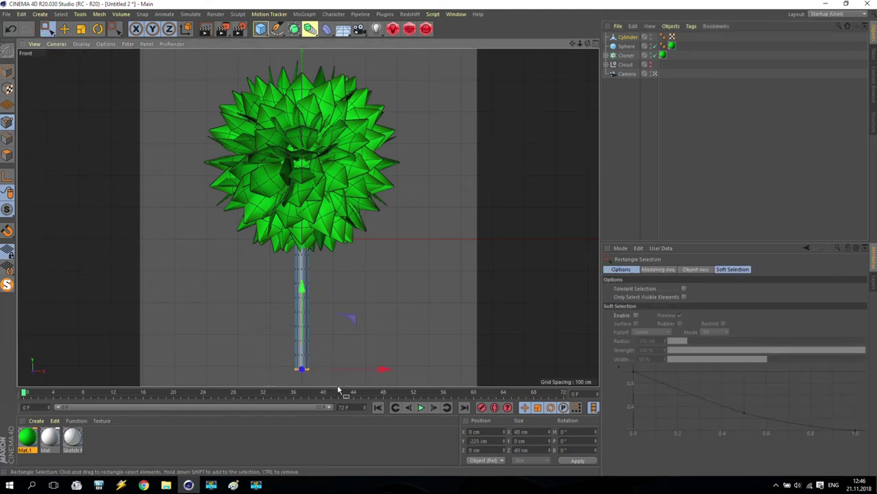
Flare the trunk's base by scaling the selected bottom points to about 71 cm in X and Z, return to Model mode and deselect the cylinder
{"action": "middle_click", "coordinate": [381, 194]}
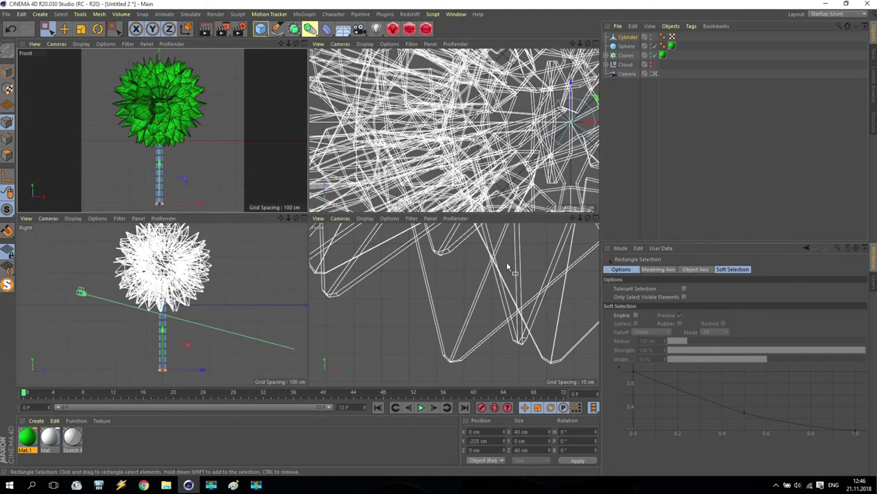
{"action": "left_click_drag", "start_coordinate": [572, 44], "coordinate": [436, 126]}
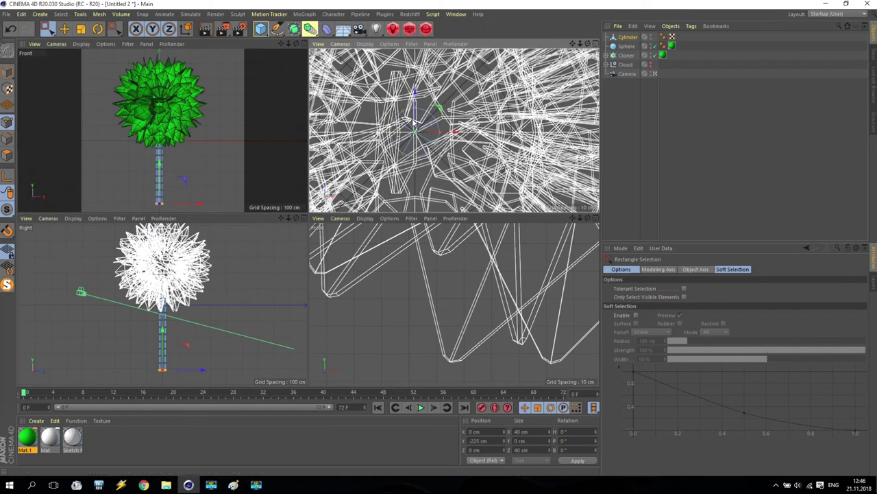
{"action": "left_click", "coordinate": [81, 29]}
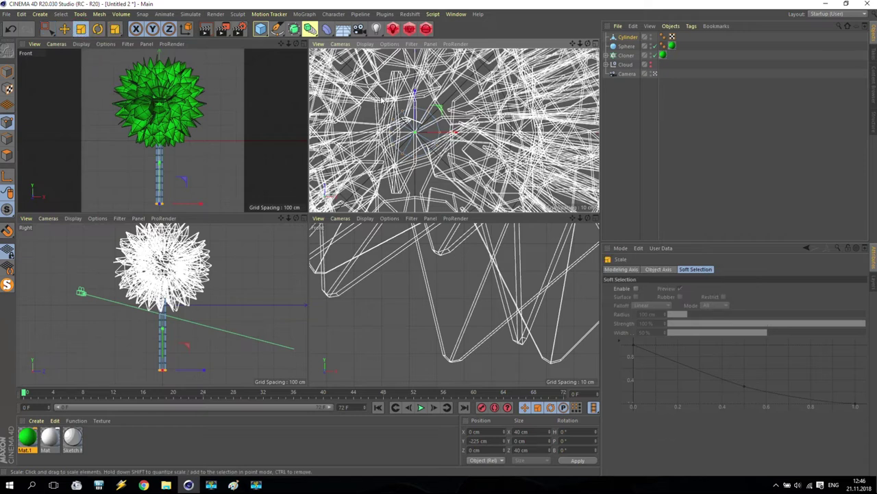
{"action": "left_click_drag", "start_coordinate": [439, 98], "coordinate": [443, 102]}
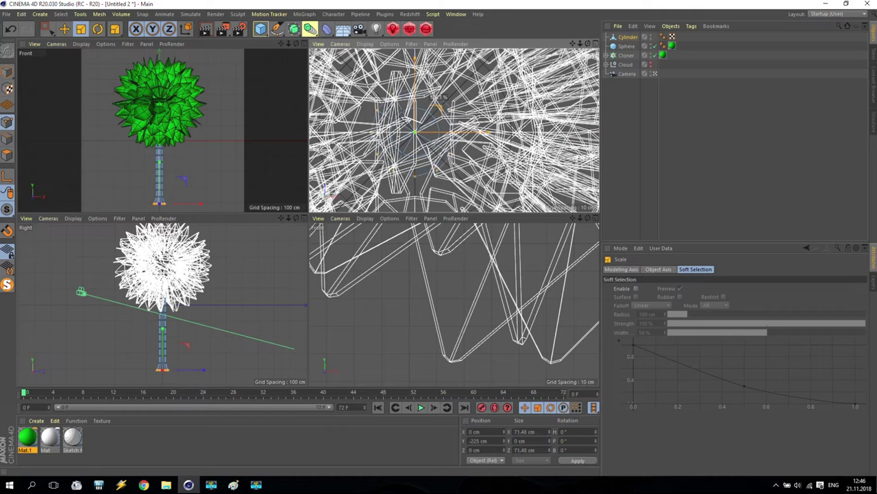
{"action": "left_click", "coordinate": [65, 29]}
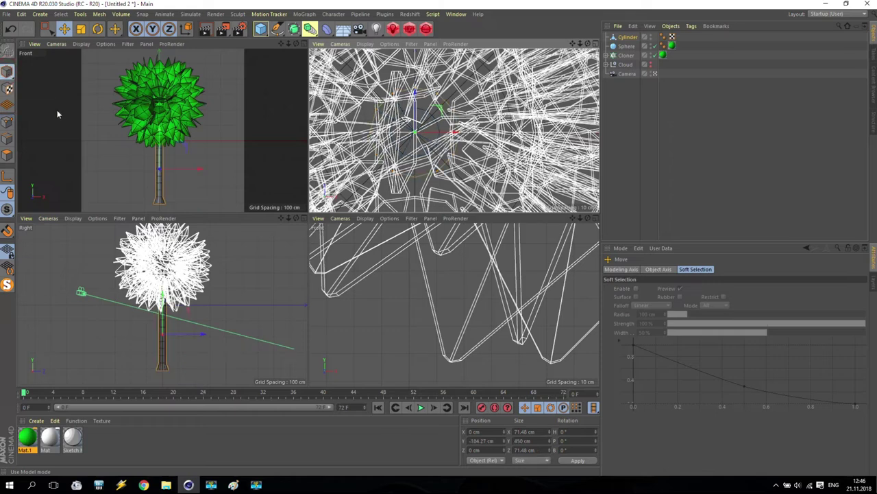
{"action": "middle_click", "coordinate": [170, 163]}
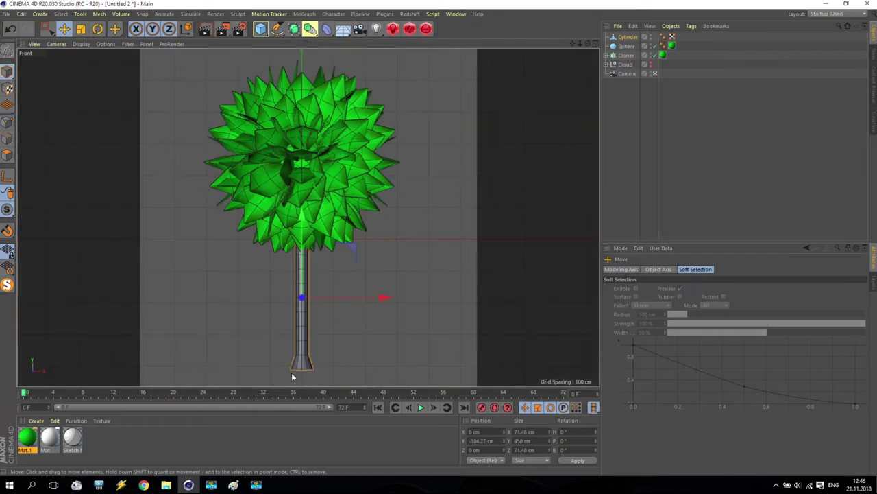
{"action": "left_click", "coordinate": [327, 359]}
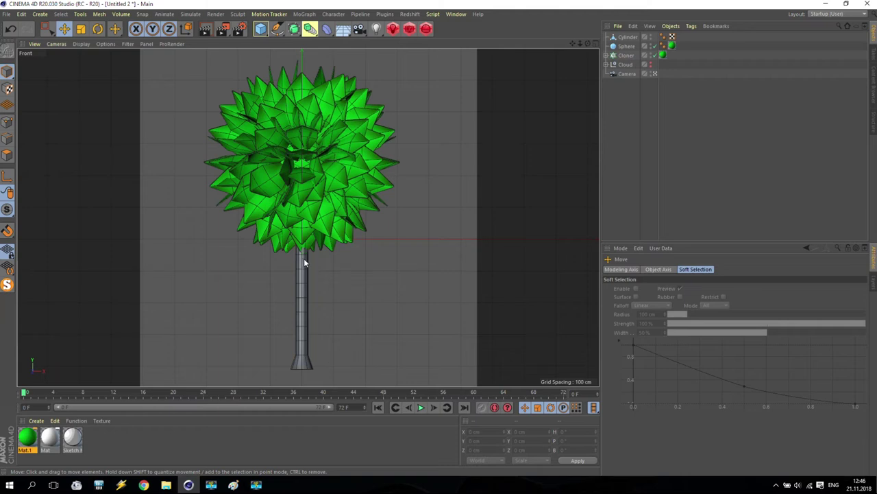
Give the cylinder a new brown material with H 33°, S 100%, V 43% and Reflectance off, and test-render the tree in the Picture Viewer
{"action": "double_click", "coordinate": [103, 446]}
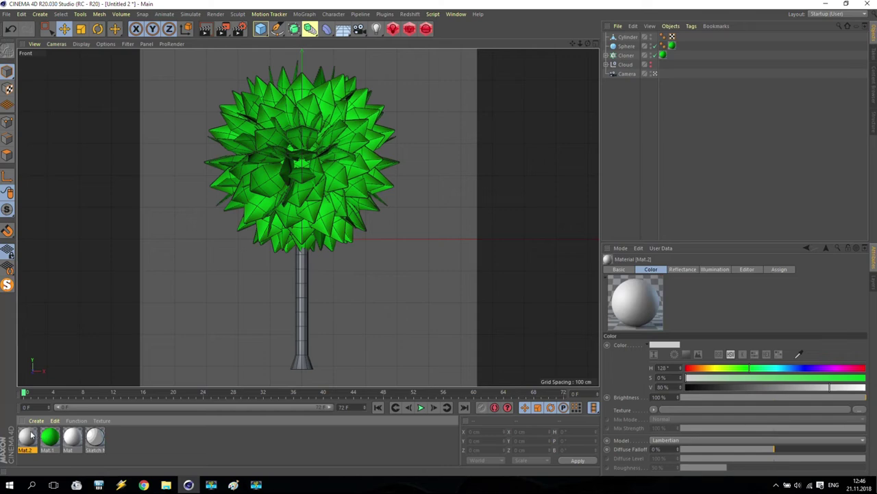
{"action": "left_click_drag", "start_coordinate": [29, 439], "coordinate": [634, 37]}
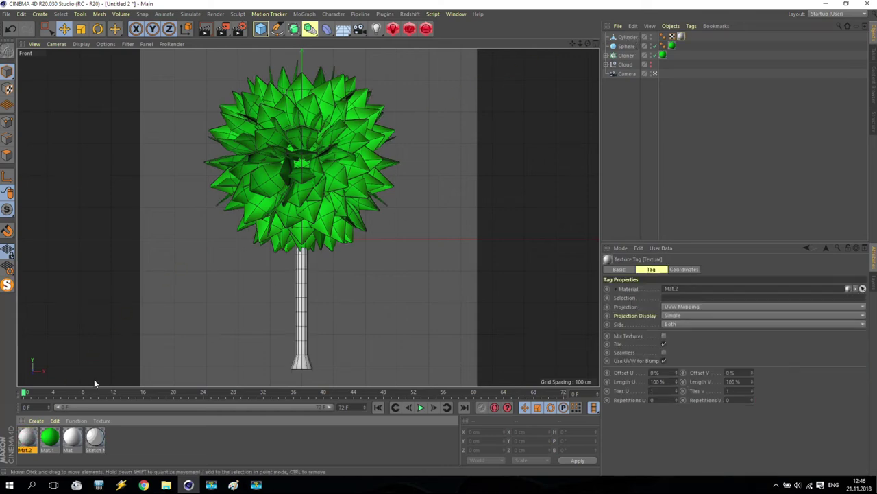
{"action": "left_click", "coordinate": [30, 439]}
{"action": "double_click", "coordinate": [29, 439]}
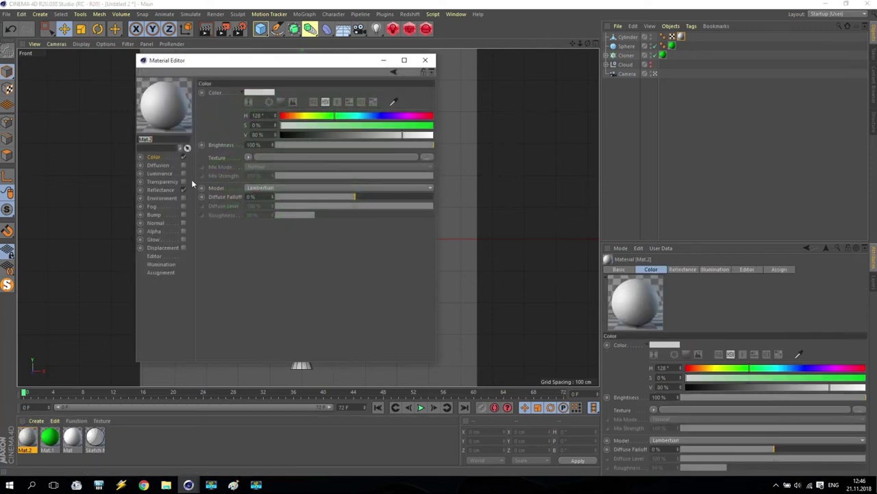
{"action": "left_click", "coordinate": [183, 190]}
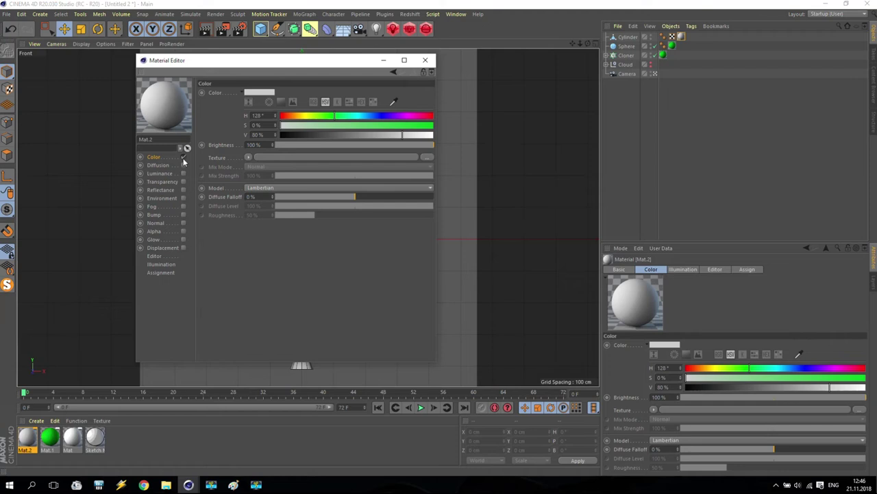
{"action": "left_click_drag", "start_coordinate": [314, 120], "coordinate": [345, 136]}
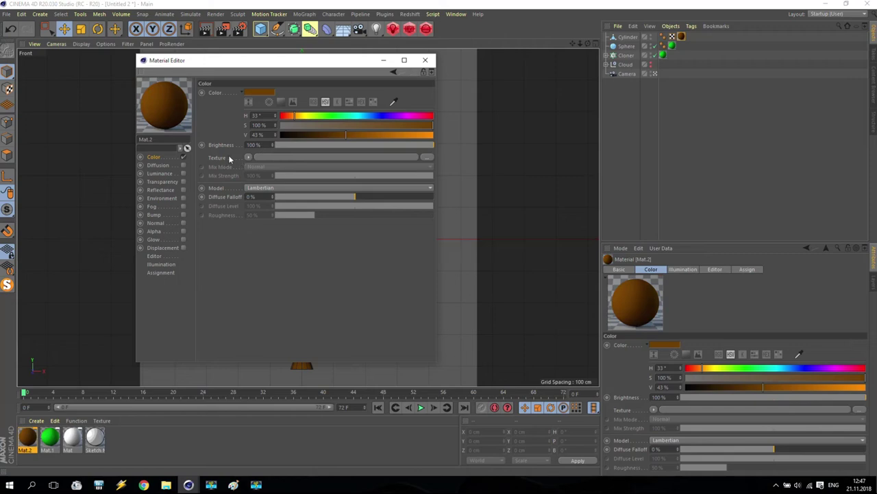
{"action": "left_click", "coordinate": [430, 61]}
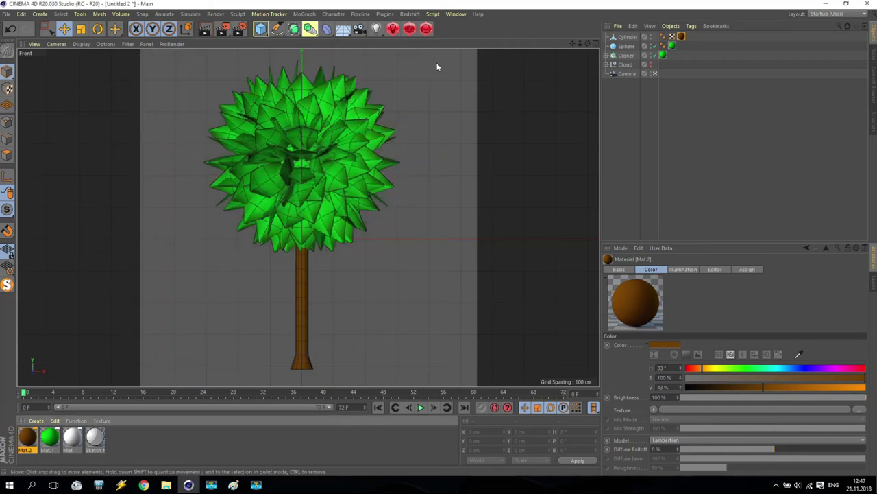
{"action": "left_click", "coordinate": [227, 30]}
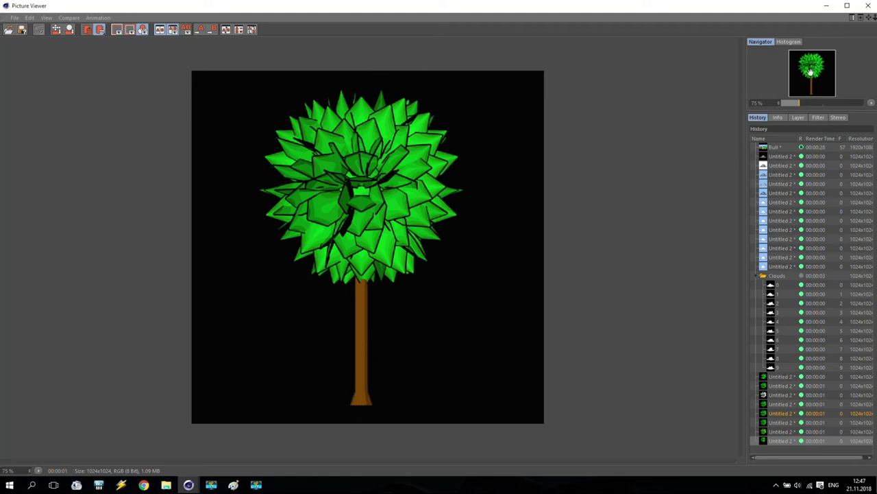
{"action": "left_click", "coordinate": [869, 5]}
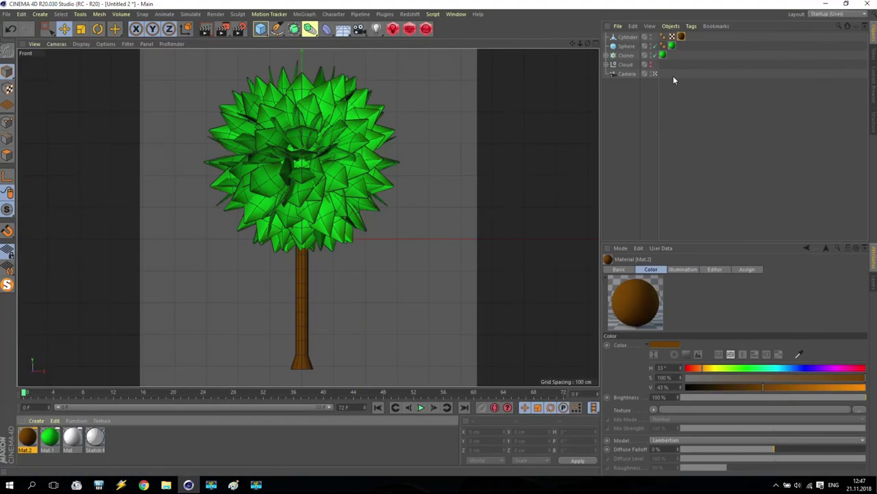
Add a Displacer deformer and make it a child of the Cylinder
{"action": "left_click", "coordinate": [628, 37]}
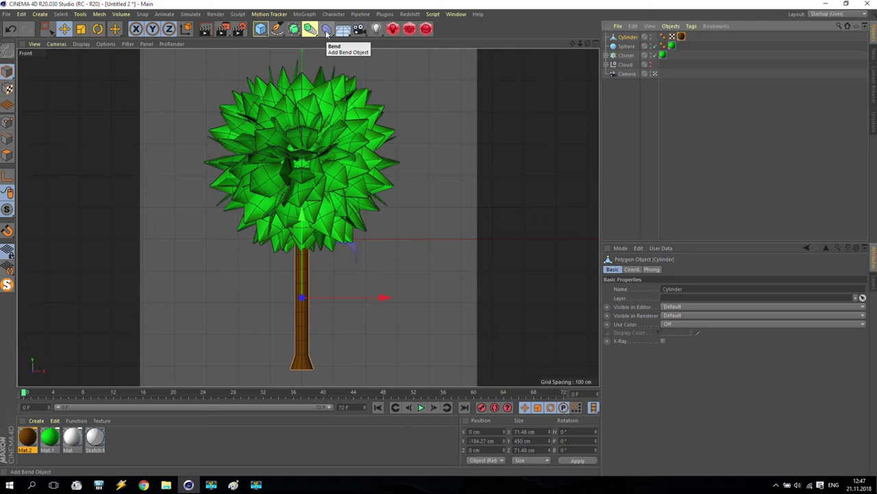
{"action": "left_click", "coordinate": [326, 30]}
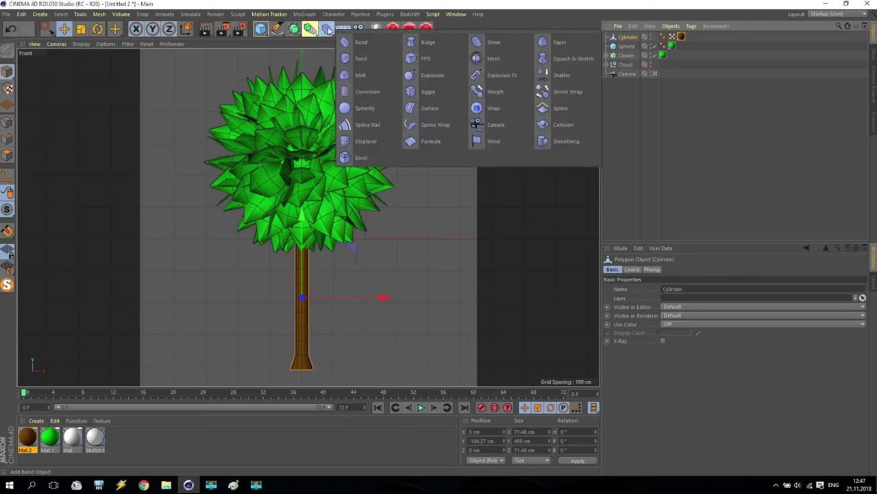
{"action": "left_click", "coordinate": [357, 143]}
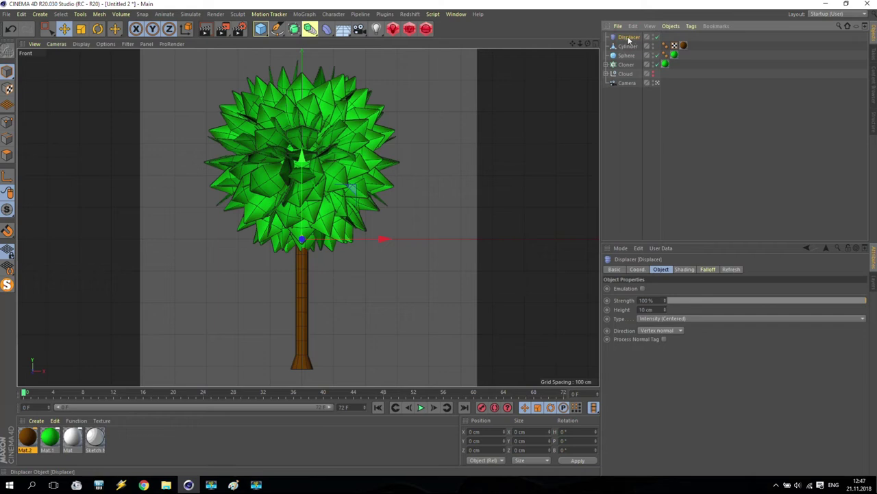
{"action": "left_click_drag", "start_coordinate": [630, 41], "coordinate": [630, 48]}
{"action": "left_click_drag", "start_coordinate": [631, 48], "coordinate": [630, 49]}
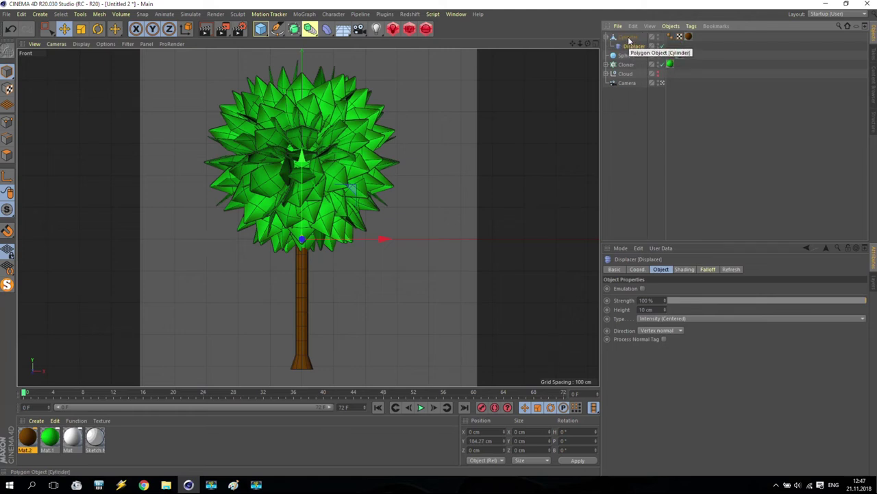
{"action": "left_click", "coordinate": [629, 38]}
{"action": "left_click", "coordinate": [631, 46]}
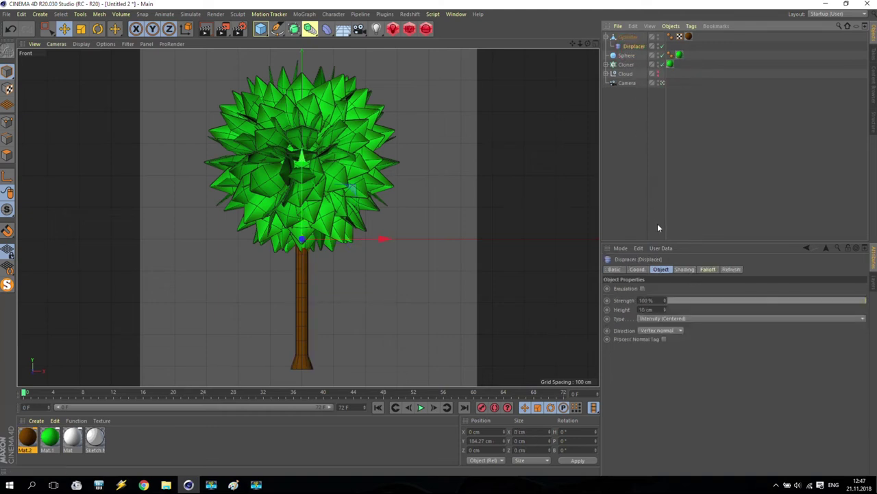
Load a Noise shader into the Displacer's shading and test-render the roughened trunk in the Picture Viewer
{"action": "left_click", "coordinate": [685, 270]}
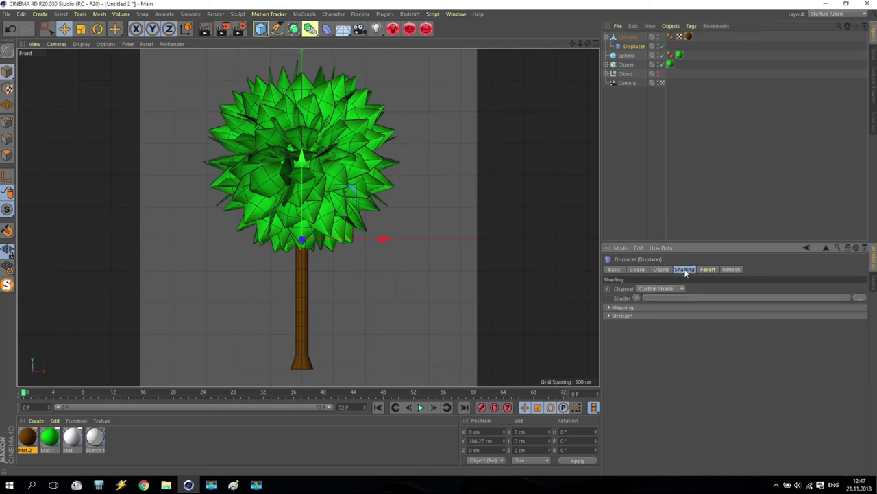
{"action": "left_click", "coordinate": [637, 297]}
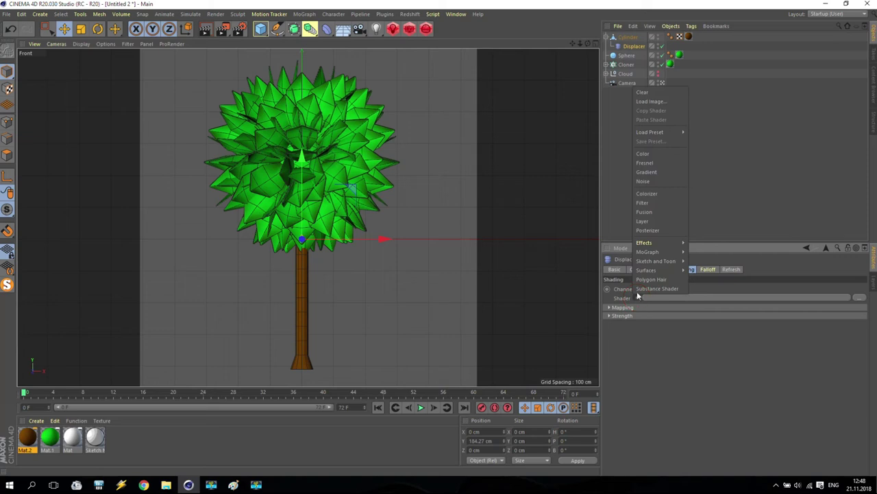
{"action": "mouse_move", "coordinate": [642, 262]}
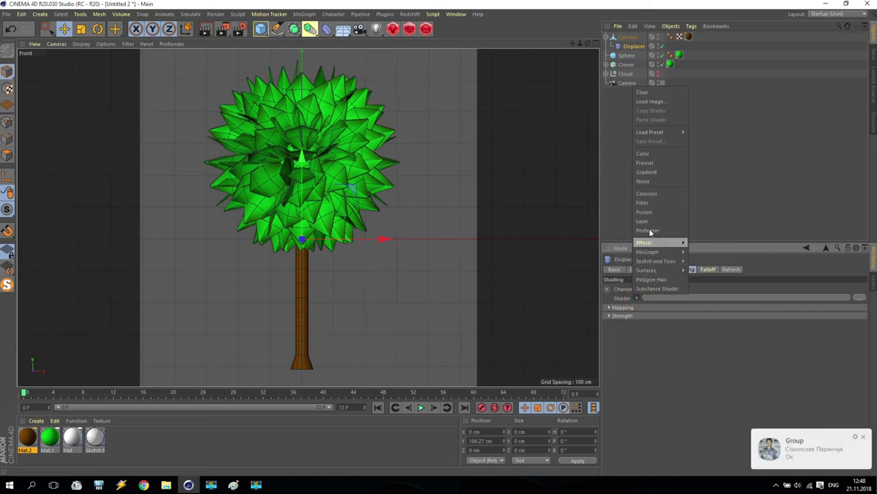
{"action": "left_click", "coordinate": [645, 181]}
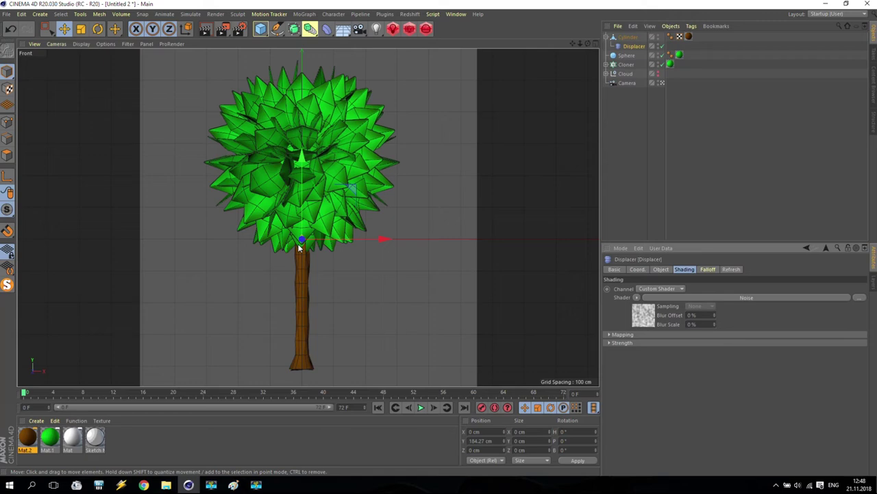
{"action": "left_click", "coordinate": [223, 30]}
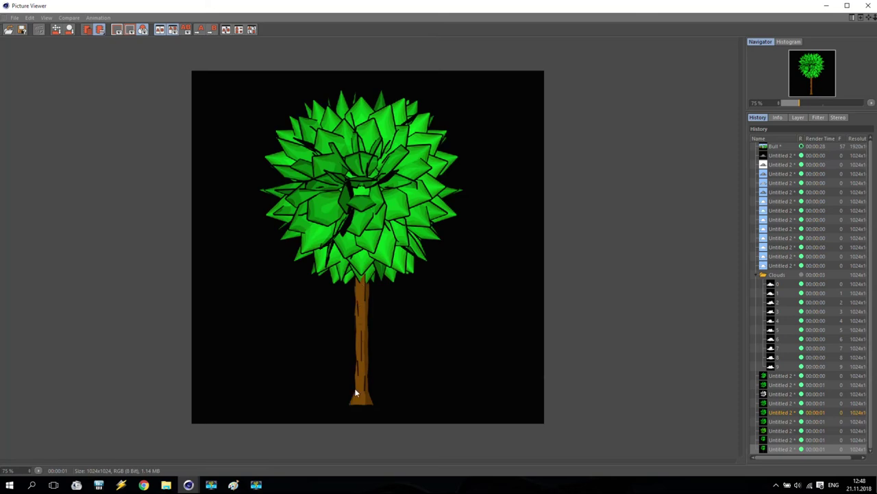
{"action": "left_click", "coordinate": [868, 5]}
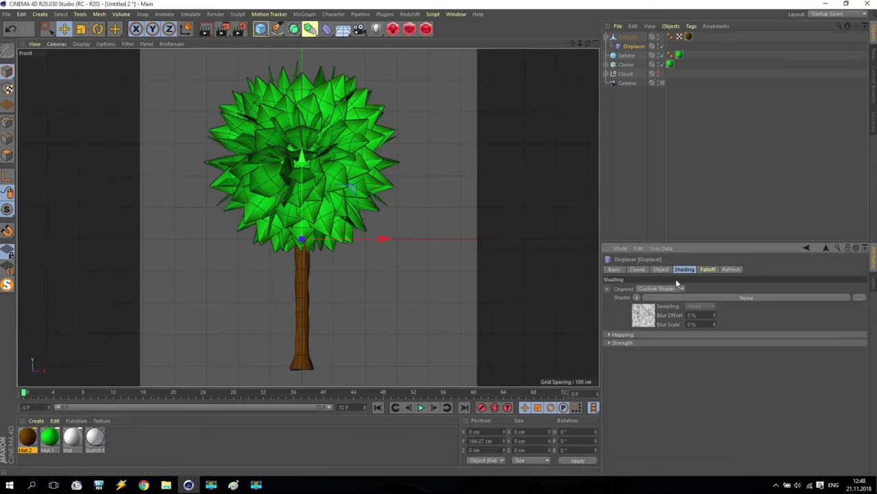
Set the Animation Speed of the Displacer's Noise shader to 1000, preview the trunk's motion on the timeline and return to frame 0
{"action": "mouse_move", "coordinate": [25, 393]}
{"action": "left_mouse_down"}
{"action": "mouse_move", "coordinate": [162, 391]}
{"action": "mouse_move", "coordinate": [23, 392]}
{"action": "left_mouse_up"}
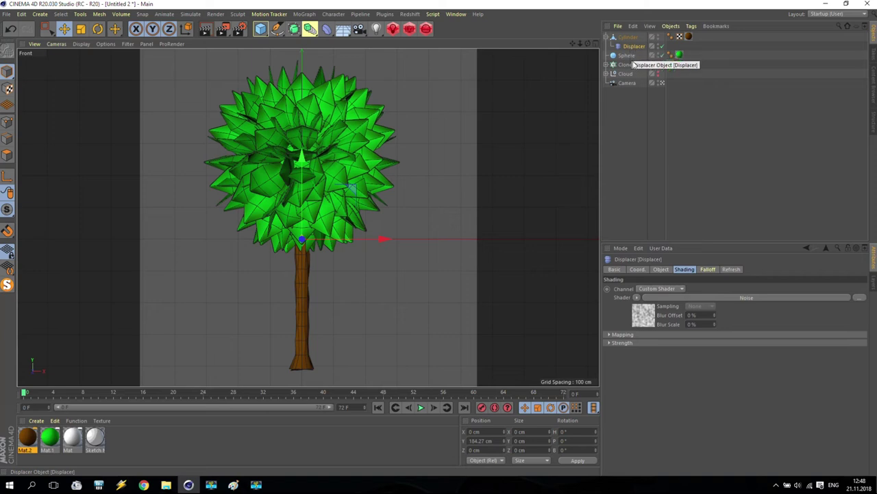
{"action": "left_click", "coordinate": [748, 298]}
{"action": "mouse_move", "coordinate": [866, 299]}
{"action": "left_mouse_down"}
{"action": "mouse_move", "coordinate": [867, 343]}
{"action": "mouse_move", "coordinate": [867, 302]}
{"action": "left_mouse_up"}
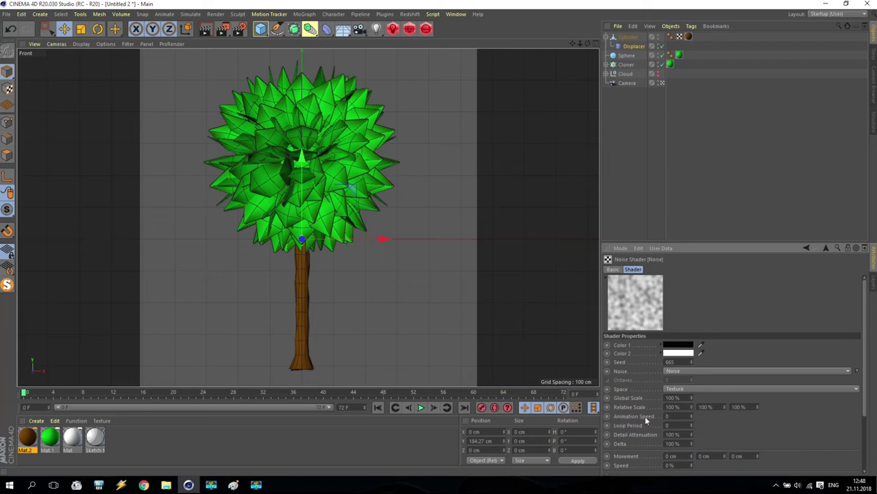
{"action": "left_click", "coordinate": [671, 416]}
{"action": "type", "text": "100"}
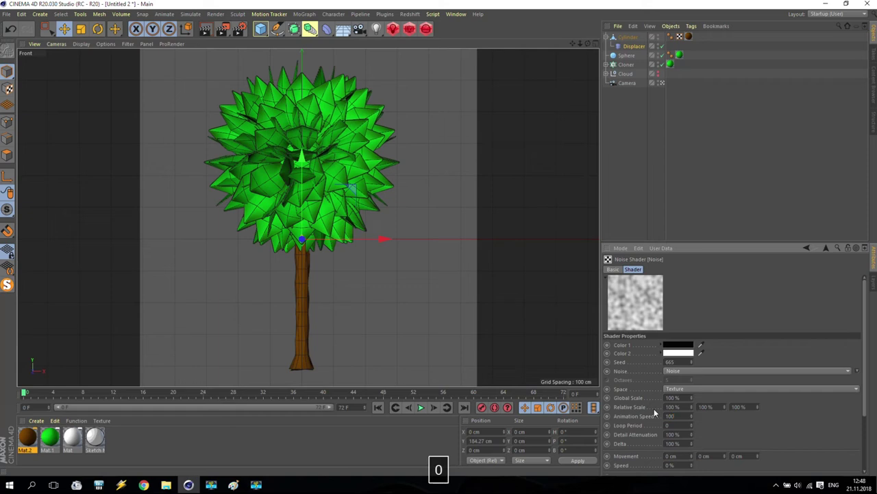
{"action": "type", "text": "0"}
{"action": "key", "text": "Return"}
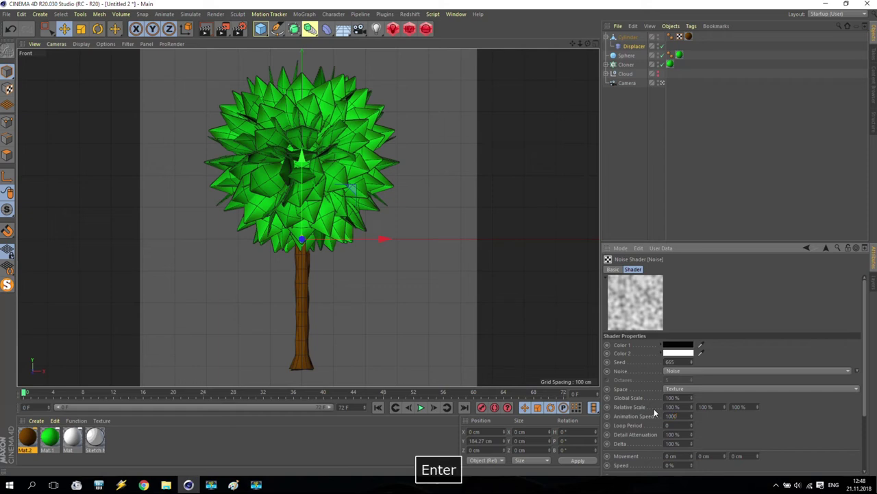
{"action": "left_click_drag", "start_coordinate": [679, 416], "coordinate": [653, 418]}
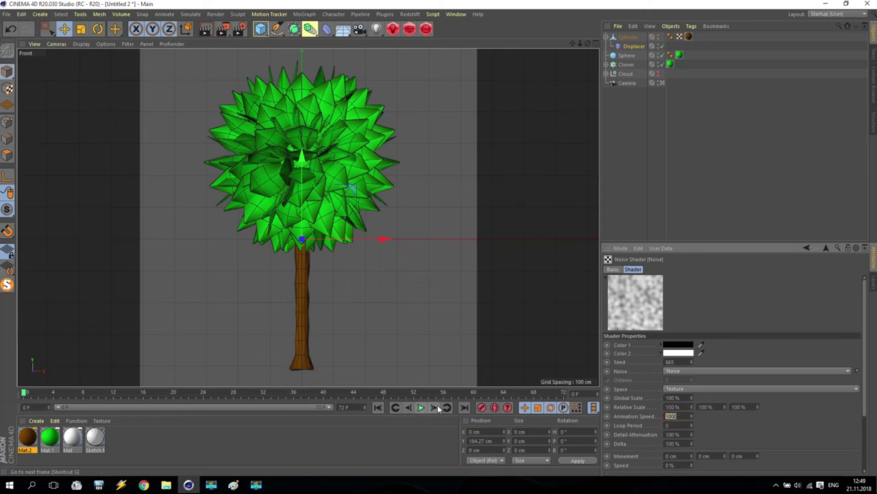
{"action": "left_click", "coordinate": [25, 393]}
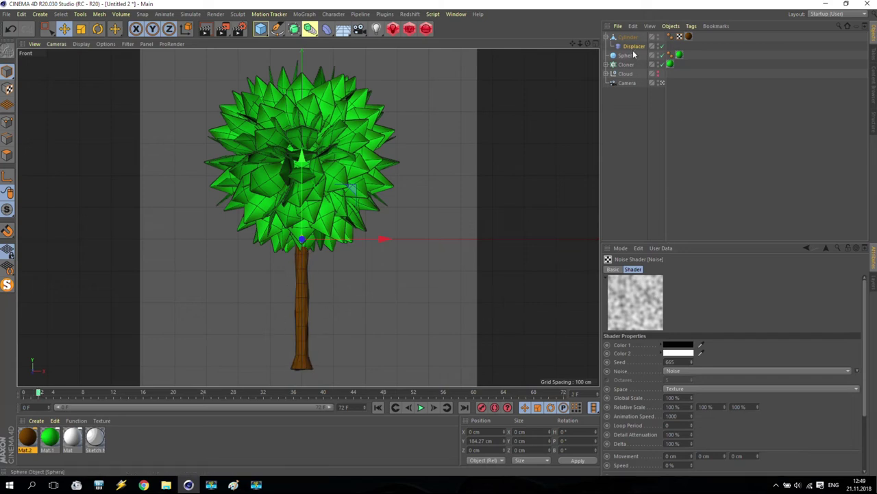
{"action": "left_click_drag", "start_coordinate": [55, 390], "coordinate": [24, 395]}
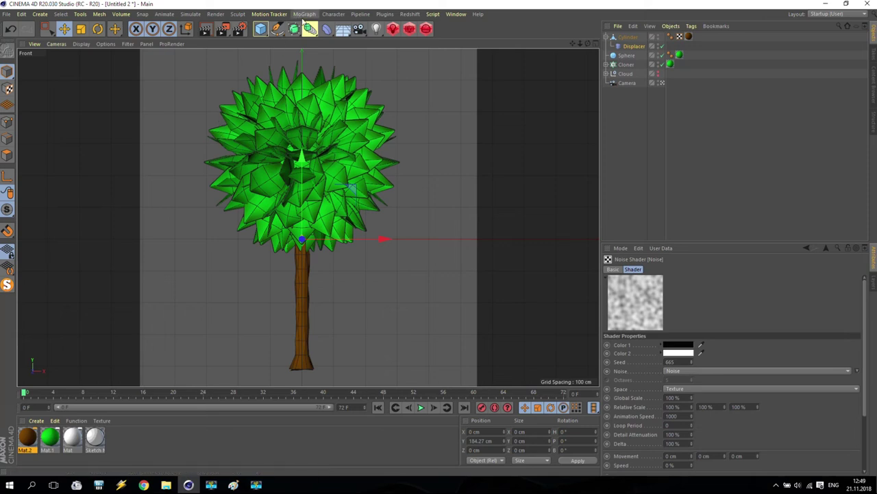
Add a Random effector to the leaf Cloner
{"action": "left_click", "coordinate": [629, 65]}
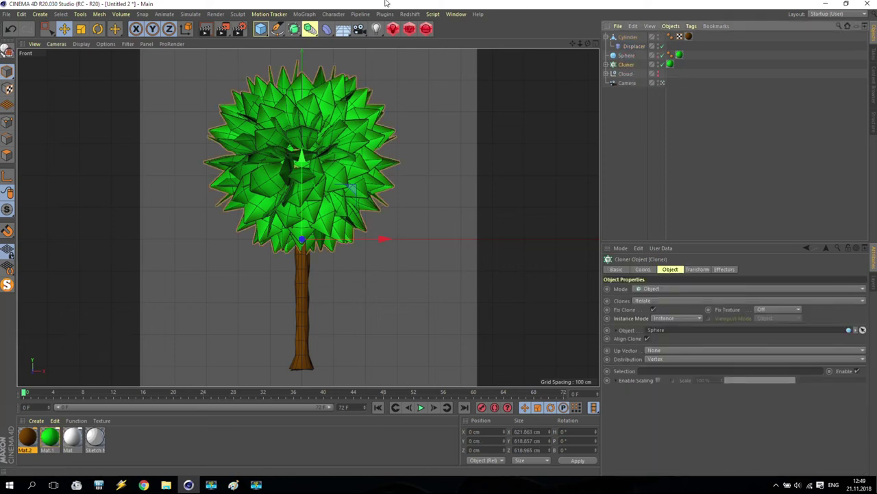
{"action": "left_click", "coordinate": [310, 15]}
{"action": "mouse_move", "coordinate": [314, 29]}
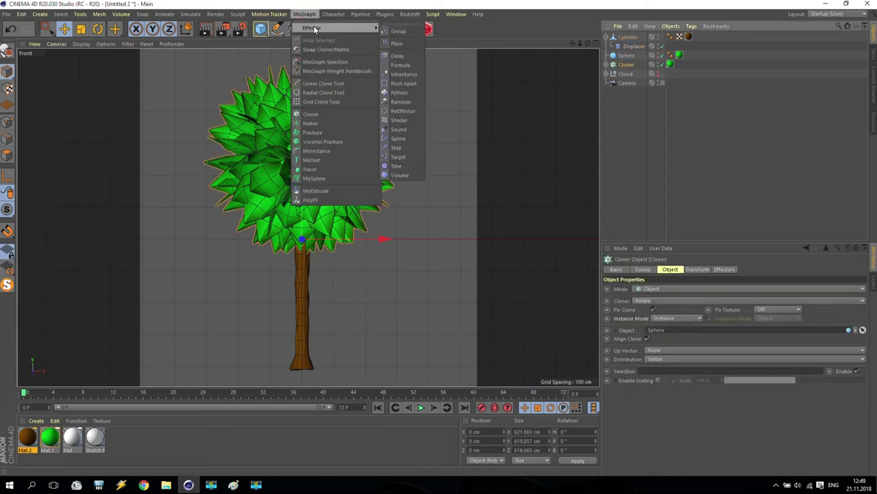
{"action": "left_click", "coordinate": [403, 102]}
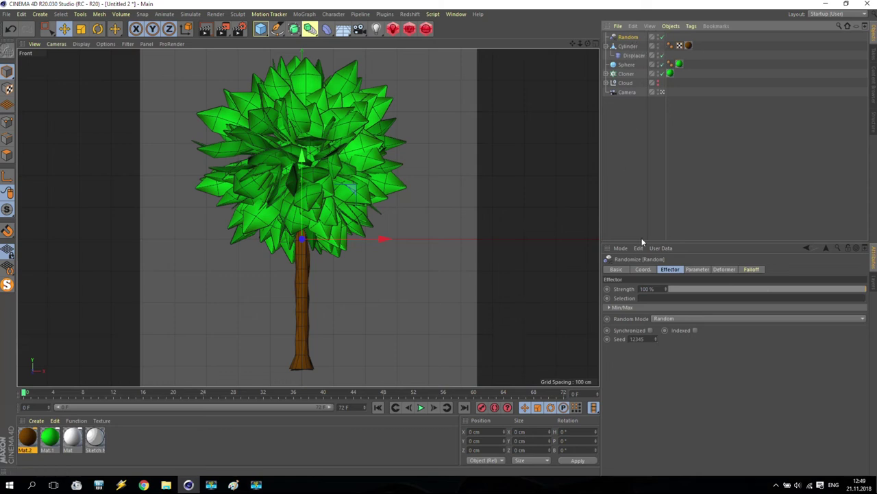
Switch the Random effector's Random Mode to Turbulence and set its Animation Speed to 1000%
{"action": "left_click", "coordinate": [662, 318]}
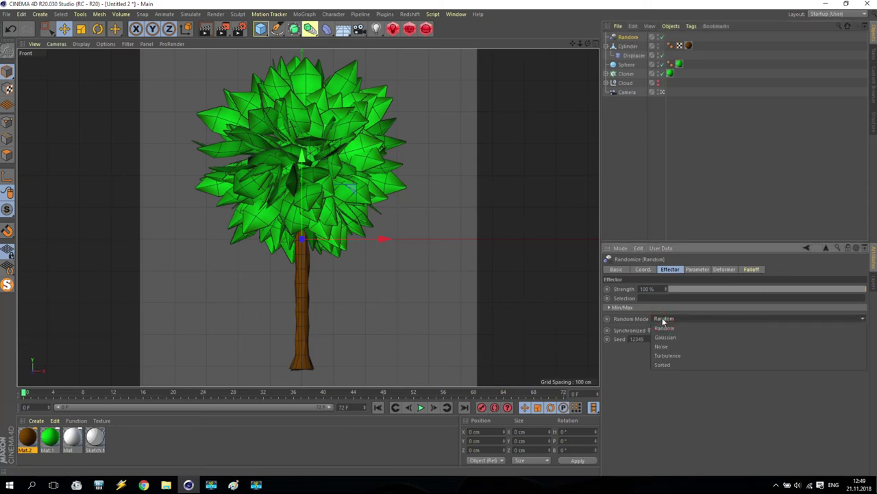
{"action": "left_click", "coordinate": [671, 356]}
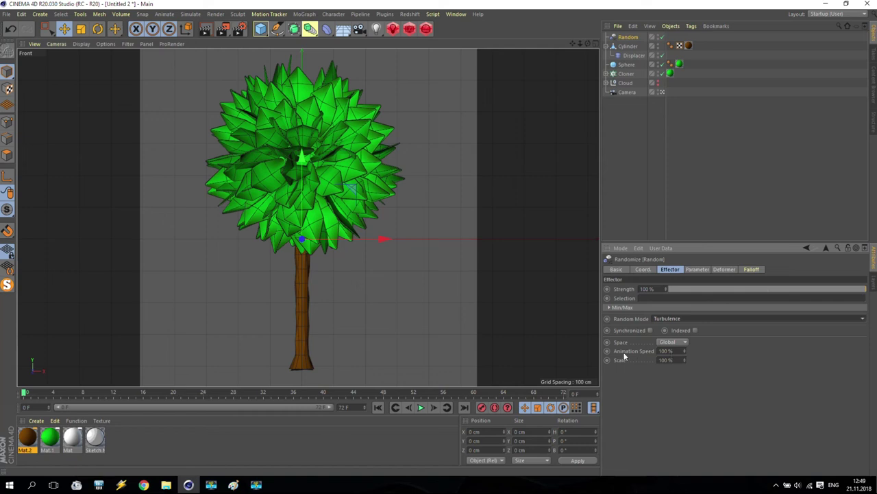
{"action": "left_click", "coordinate": [663, 350]}
{"action": "type", "text": "0"}
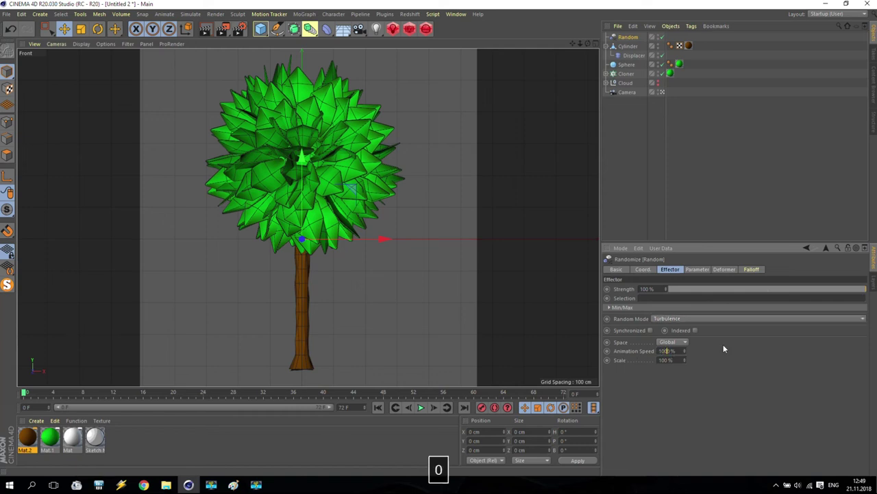
{"action": "key", "text": "Return"}
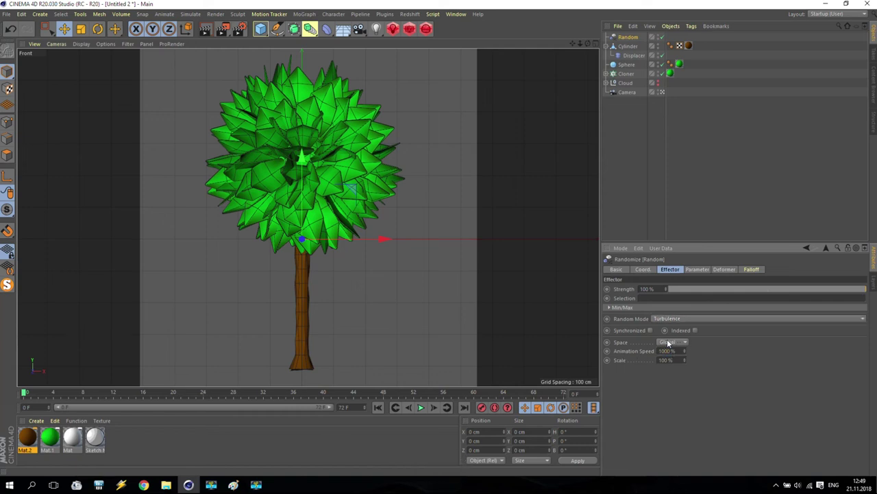
Turn off the Random effector's Position, enable non-uniform Scale, and set the X, Y and Z scale to 0.75
{"action": "left_click", "coordinate": [697, 269]}
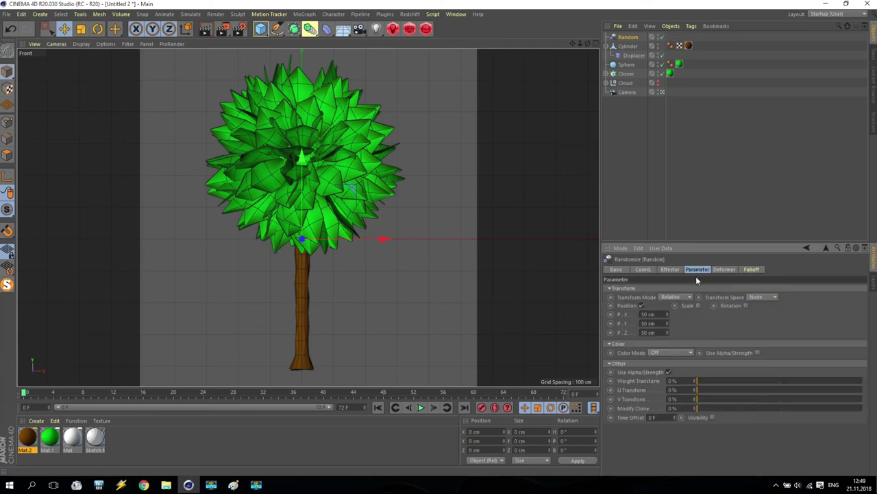
{"action": "left_click", "coordinate": [642, 305]}
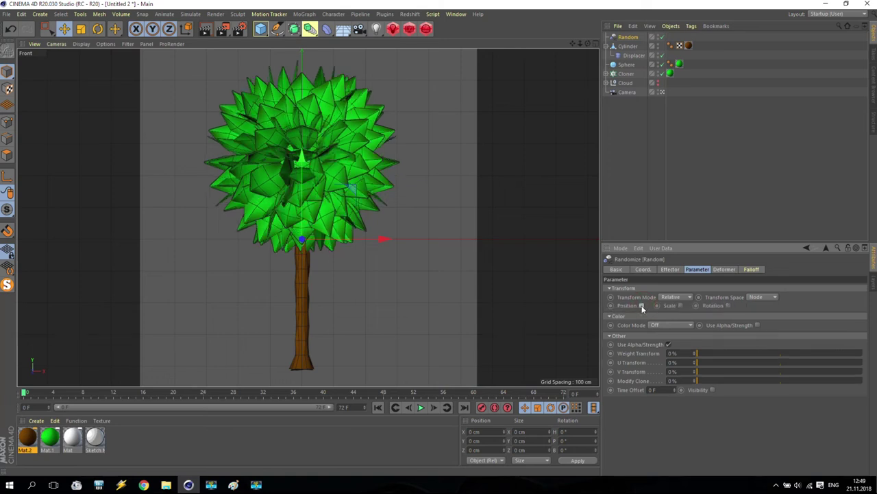
{"action": "left_click", "coordinate": [680, 305]}
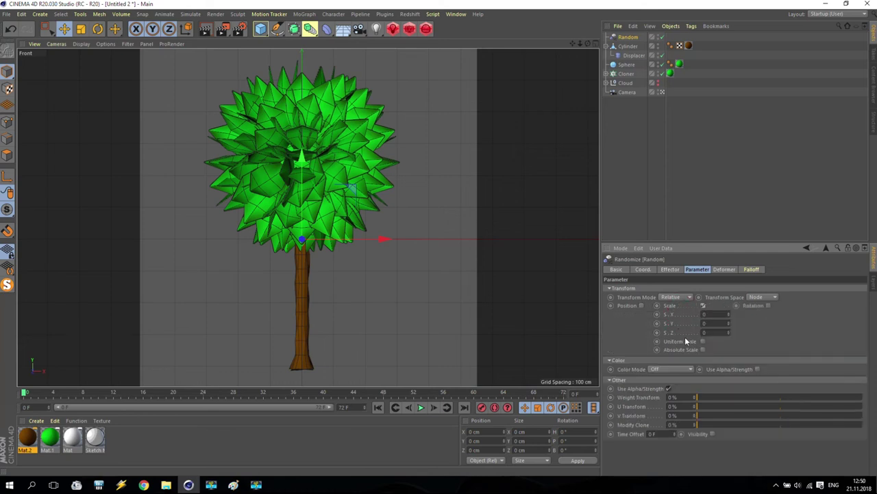
{"action": "left_click", "coordinate": [704, 341]}
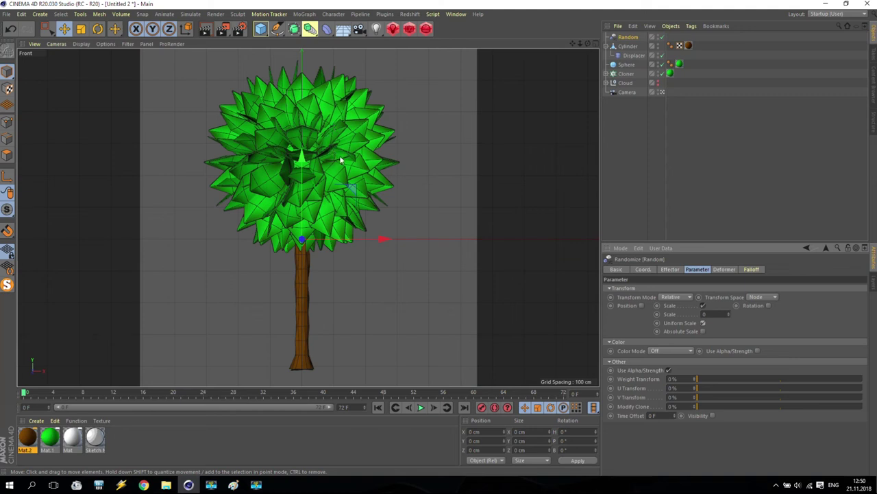
{"action": "left_click", "coordinate": [703, 322]}
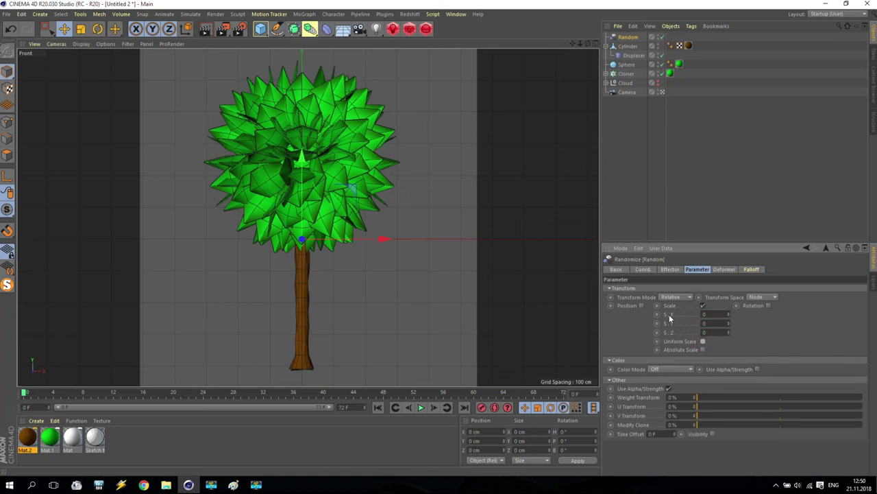
{"action": "left_click", "coordinate": [717, 321]}
{"action": "type", "text": ".5"}
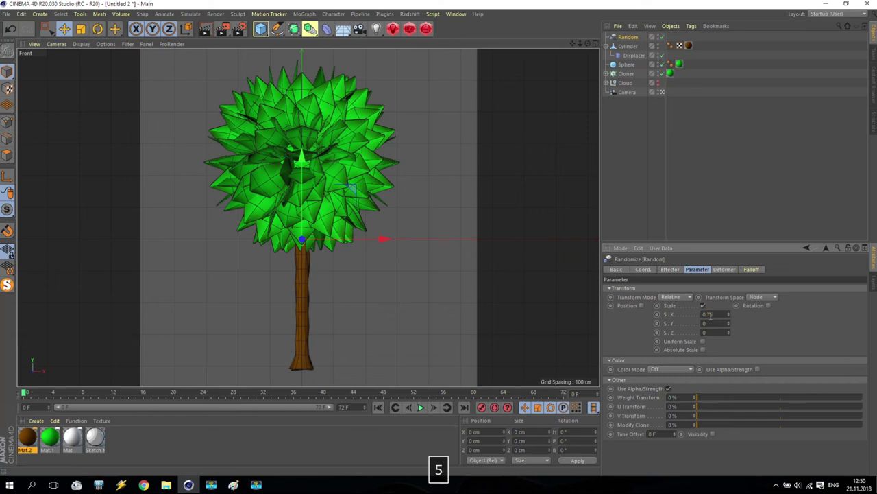
{"action": "left_click", "coordinate": [713, 323]}
{"action": "type", "text": ".75"}
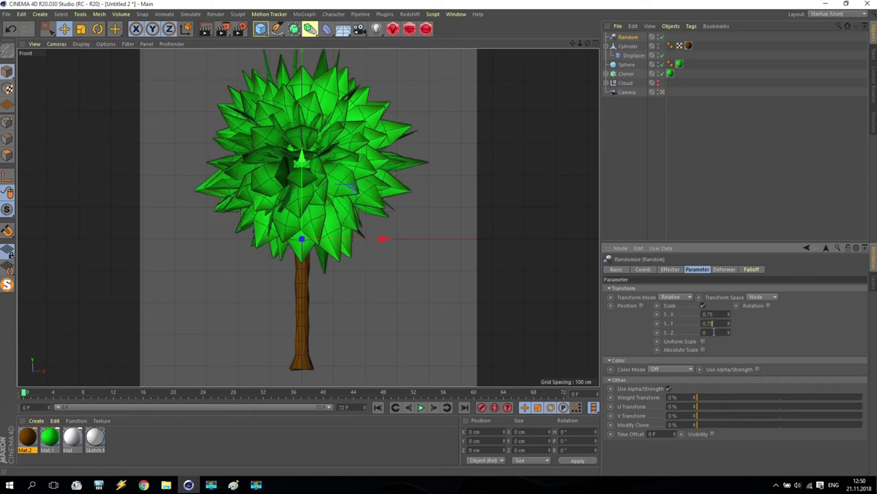
{"action": "left_click", "coordinate": [716, 333]}
{"action": "type", "text": "0.75"}
{"action": "key", "text": "Return"}
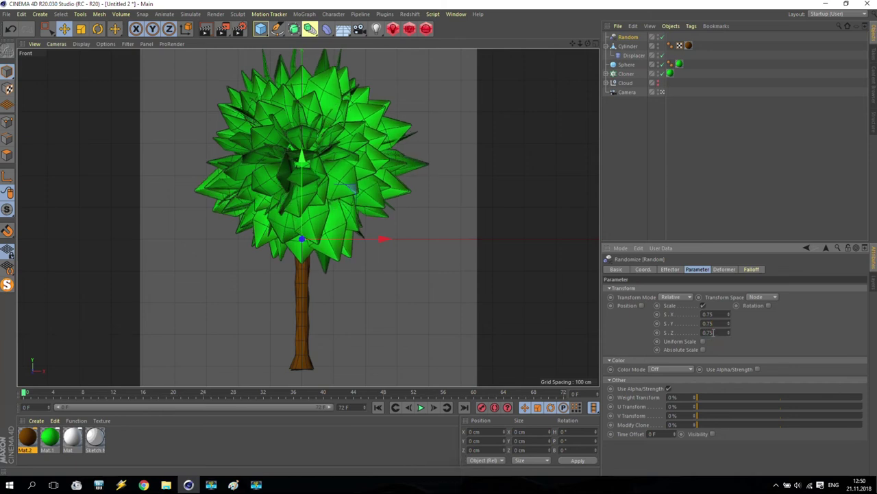
Scrub the timeline from the start to frame 25 to check how the randomized leaf scale animates
{"action": "left_click_drag", "start_coordinate": [572, 44], "coordinate": [569, 57]}
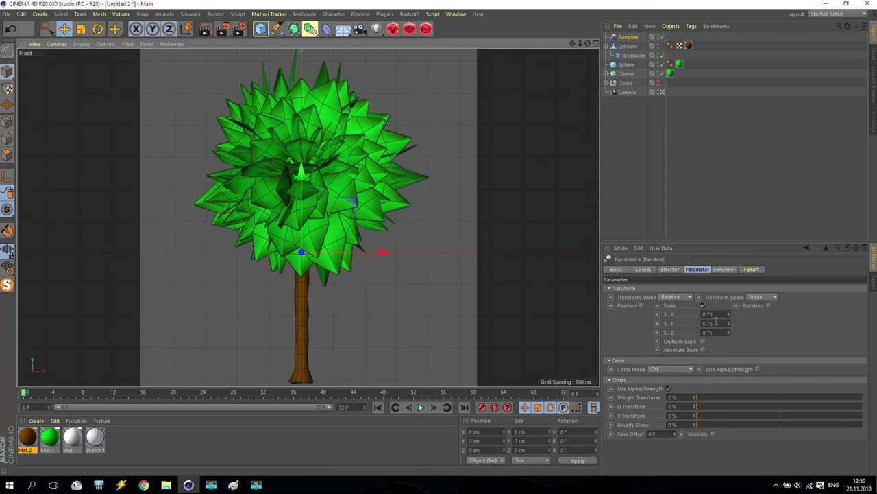
{"action": "double_click", "coordinate": [709, 314]}
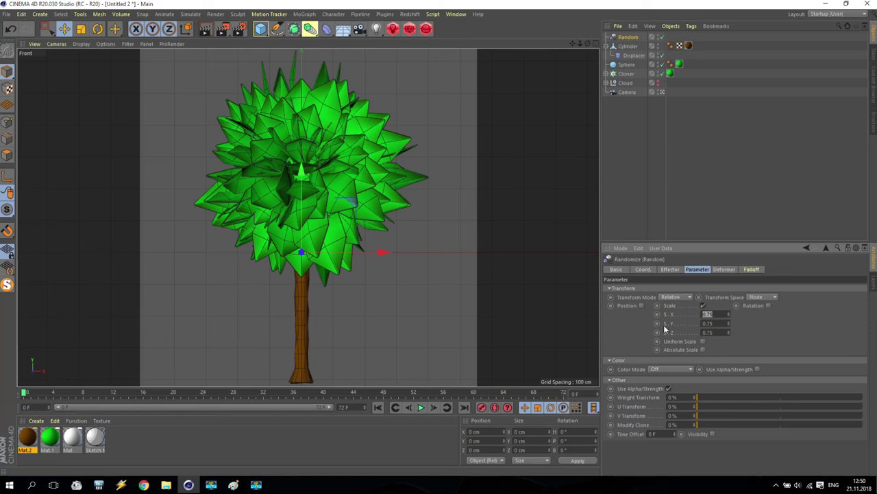
{"action": "double_click", "coordinate": [719, 323]}
{"action": "key", "text": "Tab"}
{"action": "left_click", "coordinate": [32, 392]}
{"action": "left_click_drag", "start_coordinate": [31, 392], "coordinate": [157, 398]}
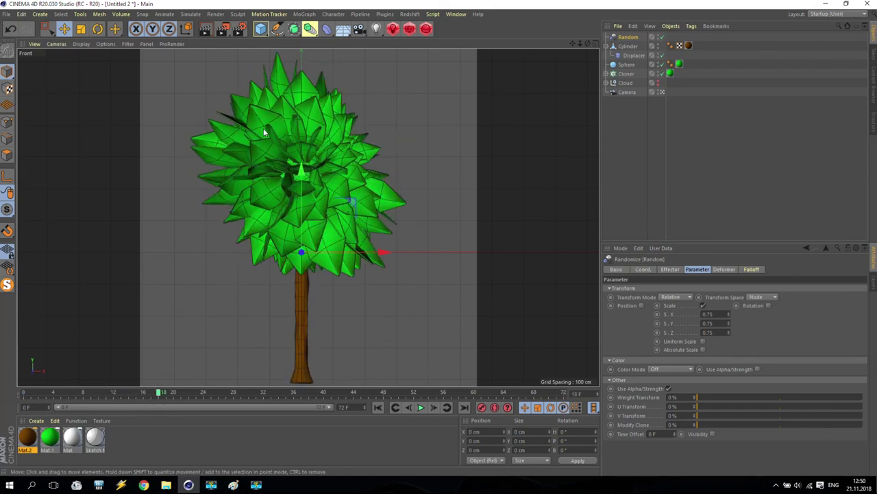
{"action": "left_click_drag", "start_coordinate": [161, 396], "coordinate": [213, 396]}
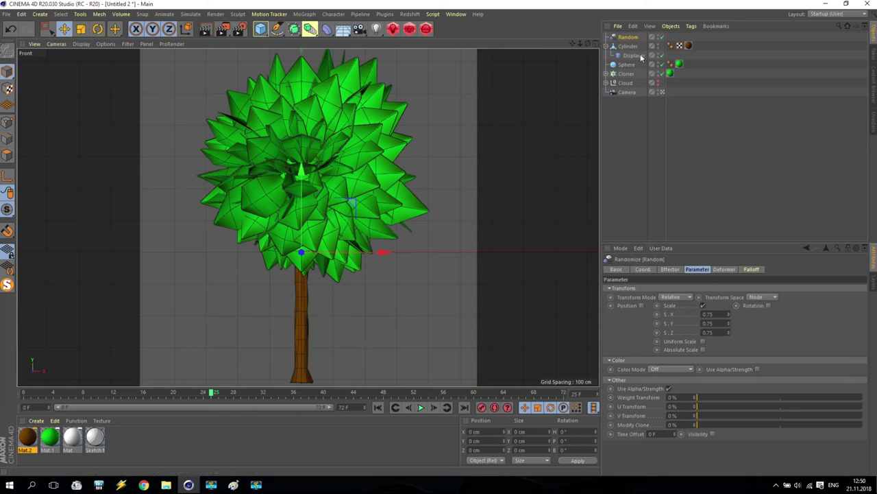
Enable Rotation on the Random effector and set its pitch (R.P) to 360°, leaving heading at 0°
{"action": "left_click", "coordinate": [768, 305]}
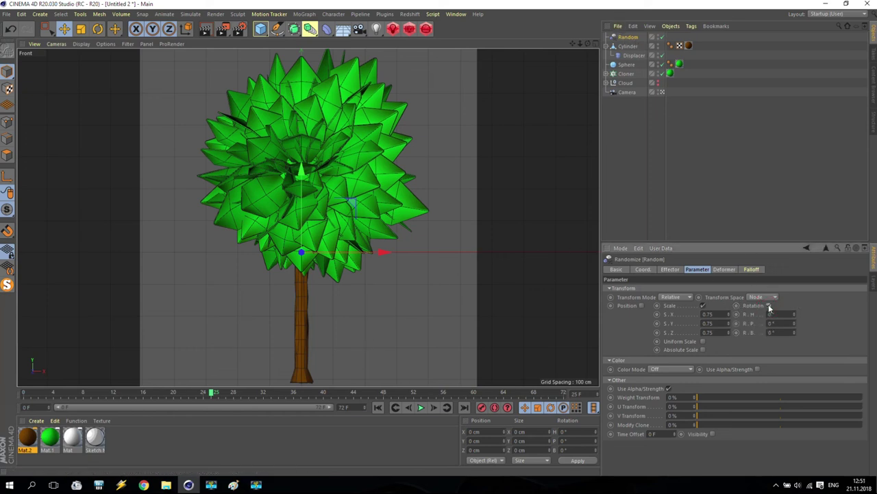
{"action": "left_click_drag", "start_coordinate": [794, 314], "coordinate": [823, 313]}
{"action": "left_click_drag", "start_coordinate": [795, 314], "coordinate": [796, 327]}
{"action": "type", "text": "0"}
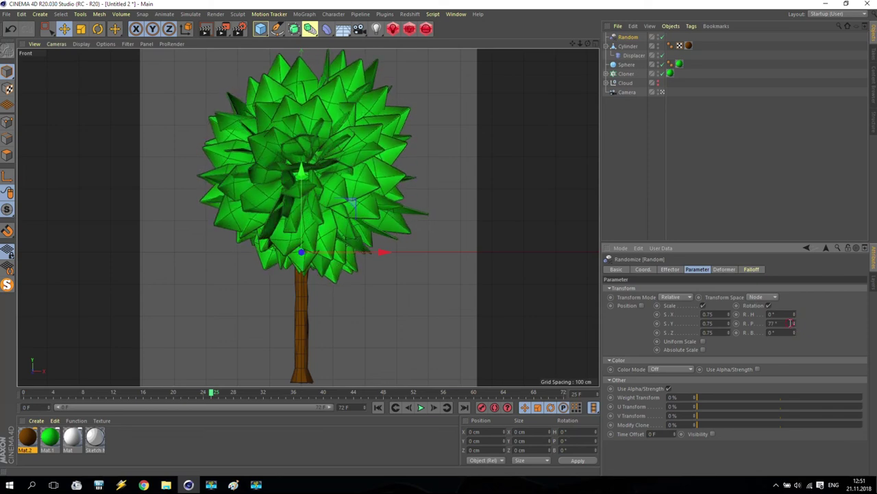
{"action": "type", "text": "360"}
{"action": "key", "text": "Return"}
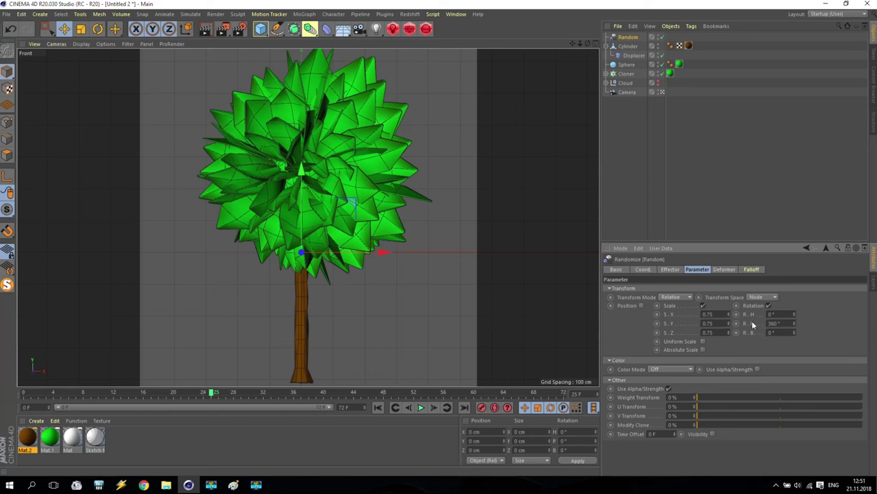
{"action": "double_click", "coordinate": [780, 323]}
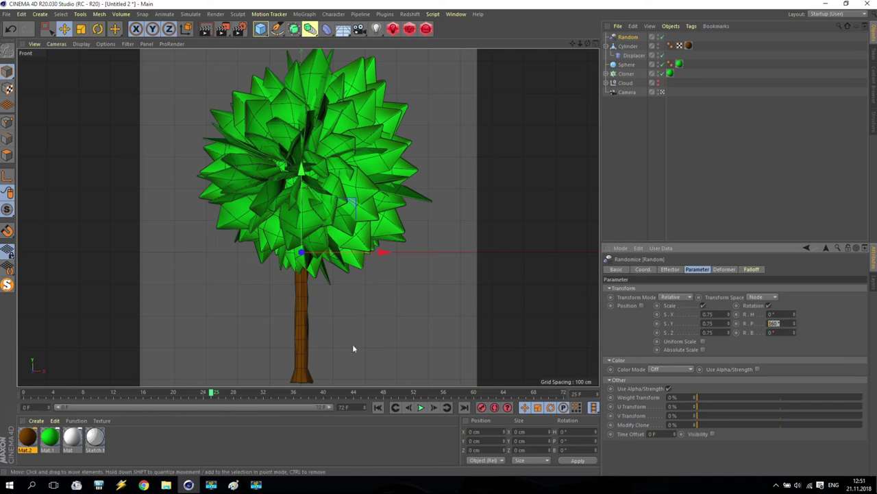
Preview the leaf rotation on the timeline, reframe the camera to fit the whole tree, and return to frame 0
{"action": "left_click_drag", "start_coordinate": [203, 394], "coordinate": [160, 395]}
{"action": "left_click_drag", "start_coordinate": [580, 45], "coordinate": [572, 55]}
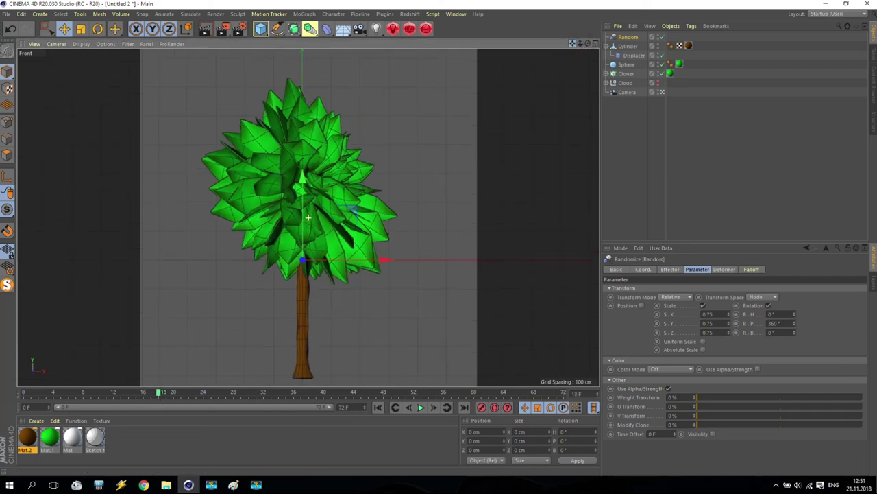
{"action": "left_click_drag", "start_coordinate": [157, 395], "coordinate": [137, 395]}
{"action": "left_click", "coordinate": [23, 393]}
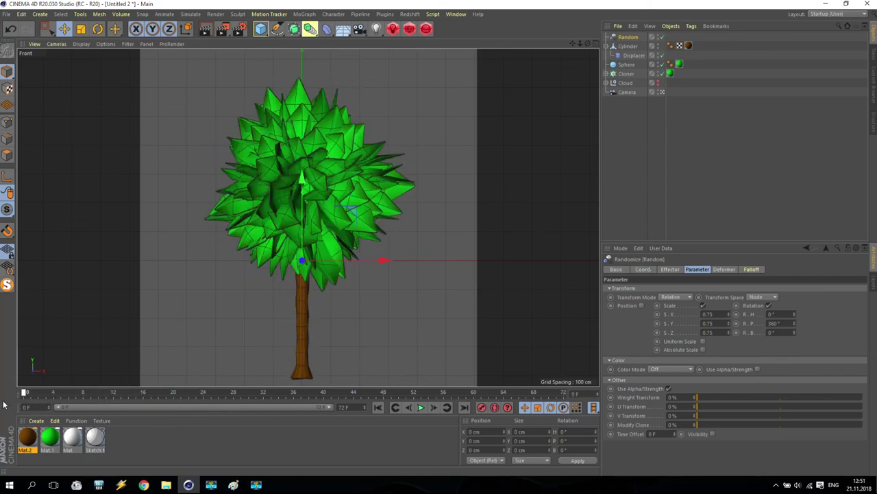
Set the render output's frame range manually from frame 0 to frame 9
{"action": "left_click", "coordinate": [240, 30]}
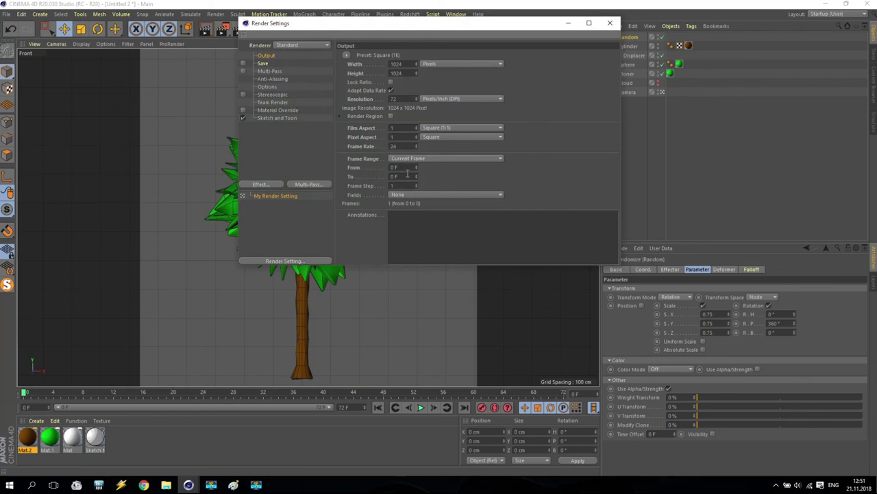
{"action": "type", "text": "9"}
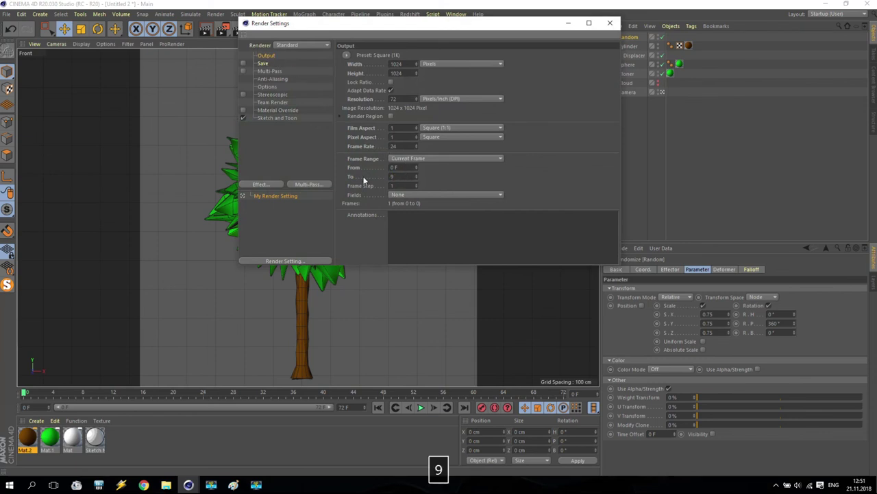
{"action": "left_click", "coordinate": [399, 168]}
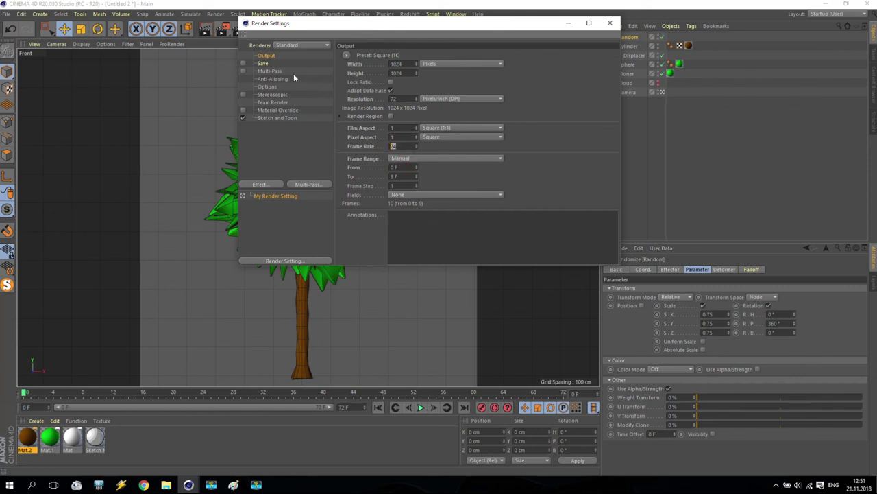
Enable saving of the rendered images with the file name changed from Clouds to Trees, and render the green tree sequence to the Picture Viewer
{"action": "left_click", "coordinate": [263, 63]}
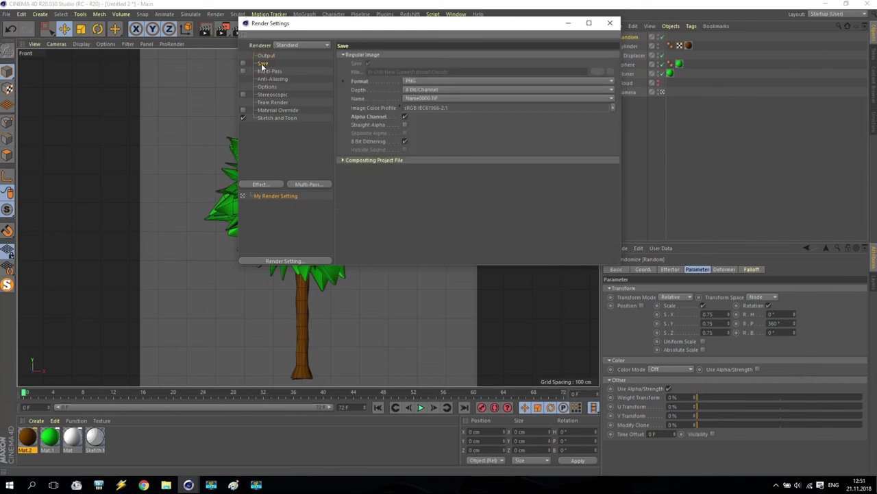
{"action": "left_click", "coordinate": [242, 64]}
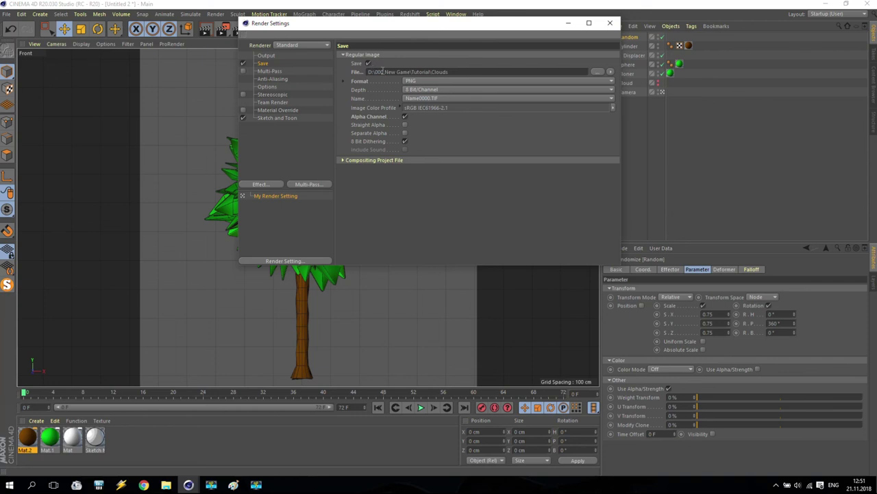
{"action": "left_click_drag", "start_coordinate": [433, 71], "coordinate": [456, 72]}
{"action": "type", "text": "Trees"}
{"action": "left_click", "coordinate": [610, 23]}
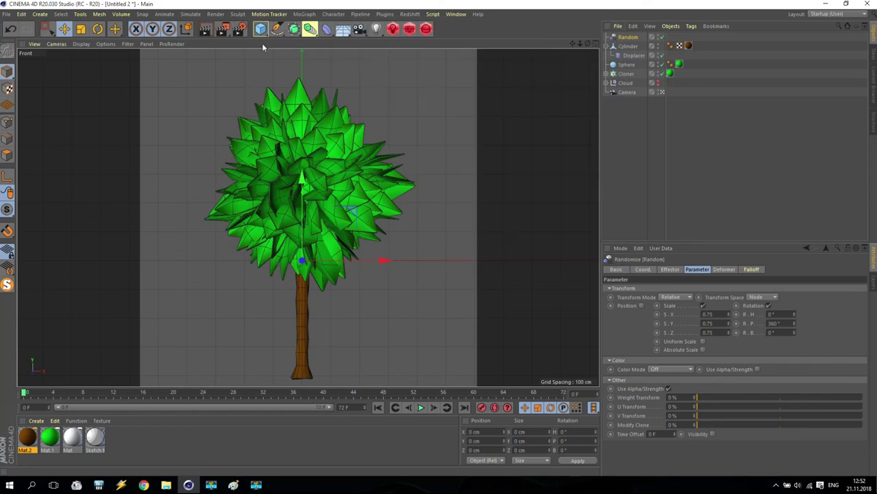
{"action": "left_click", "coordinate": [222, 28]}
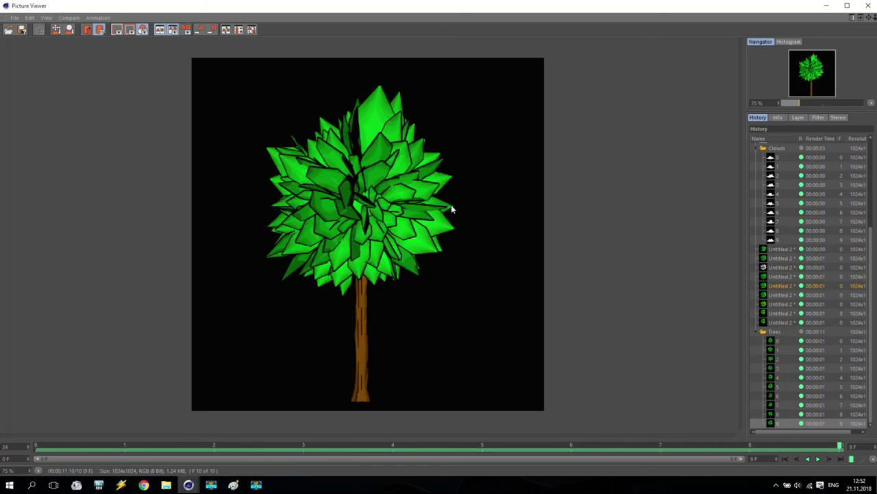
{"action": "left_click", "coordinate": [828, 6]}
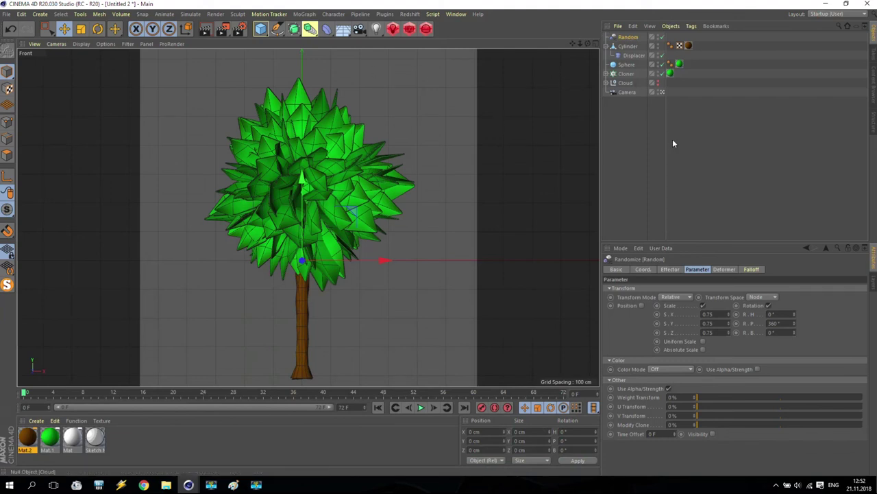
Recolor the bright end knot of the leaf material's gradient to yellow, with hue 51°, saturation 100% and value 84%
{"action": "double_click", "coordinate": [50, 439]}
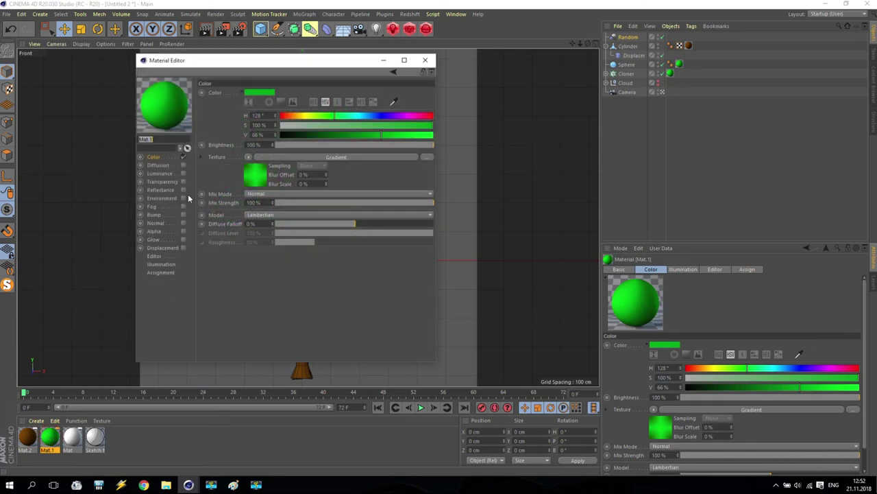
{"action": "left_click", "coordinate": [283, 157]}
{"action": "double_click", "coordinate": [429, 173]}
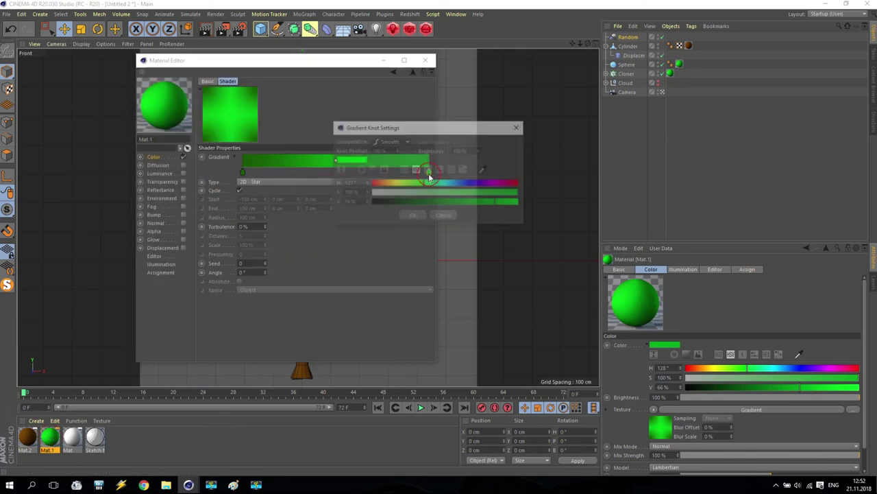
{"action": "left_click_drag", "start_coordinate": [427, 183], "coordinate": [393, 190]}
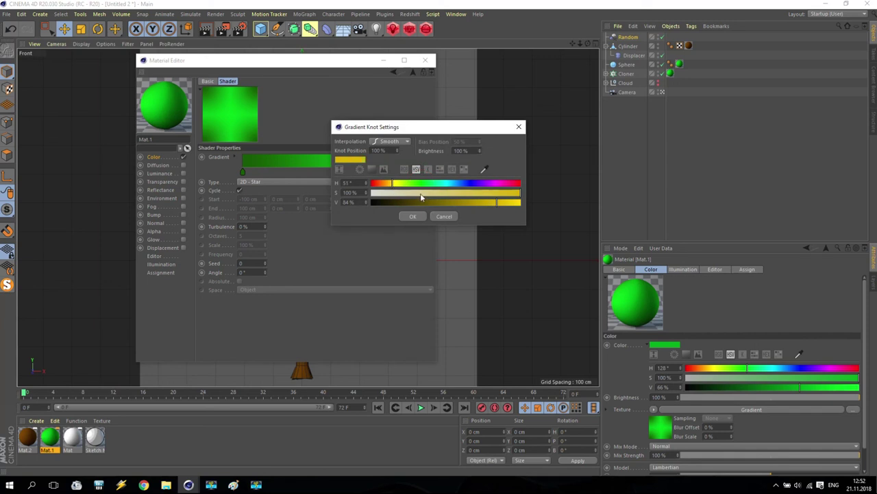
{"action": "key", "text": "Return"}
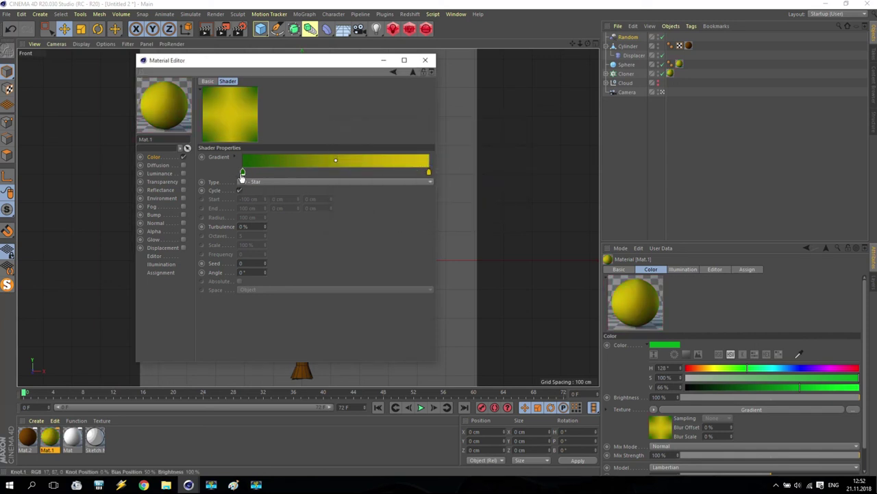
Recolor the leaf gradient's starting knot to dark red, with hue 0°, saturation 100% and value 46%, and close the material
{"action": "double_click", "coordinate": [242, 172]}
{"action": "mouse_move", "coordinate": [241, 181]}
{"action": "left_mouse_down"}
{"action": "mouse_move", "coordinate": [210, 190]}
{"action": "mouse_move", "coordinate": [184, 184]}
{"action": "left_mouse_up"}
{"action": "left_click_drag", "start_coordinate": [239, 203], "coordinate": [245, 203]}
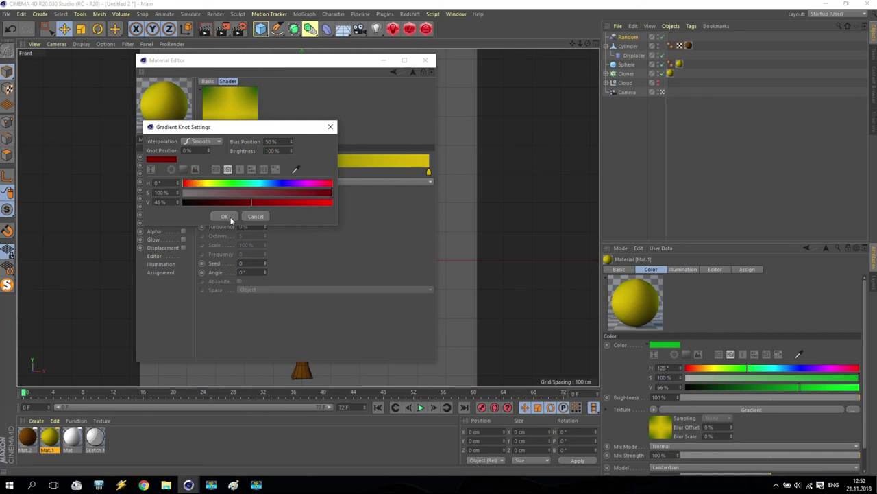
{"action": "left_click", "coordinate": [226, 215]}
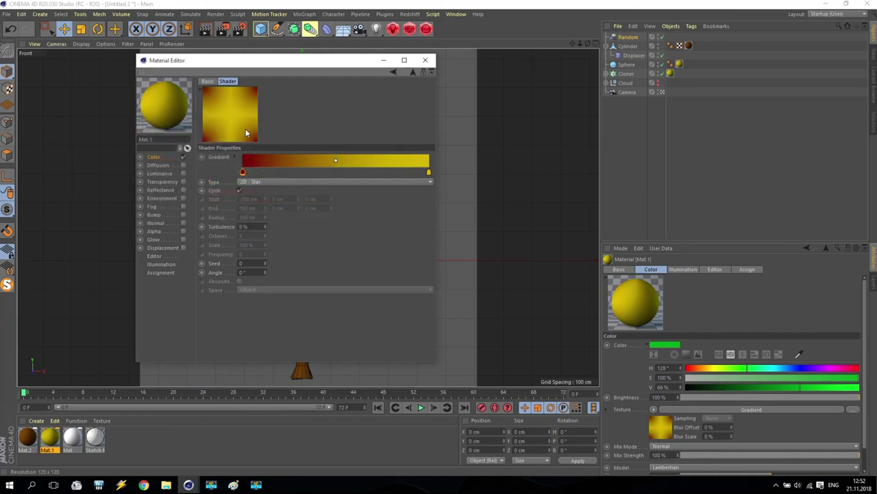
{"action": "left_click", "coordinate": [425, 60]}
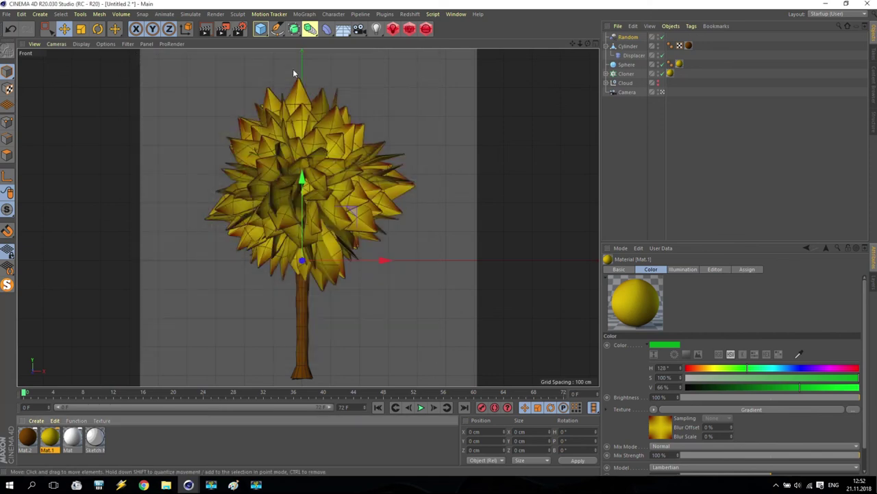
Render the yellow tree sequence to the Picture Viewer, overwriting the existing Trees image files
{"action": "left_click", "coordinate": [223, 31]}
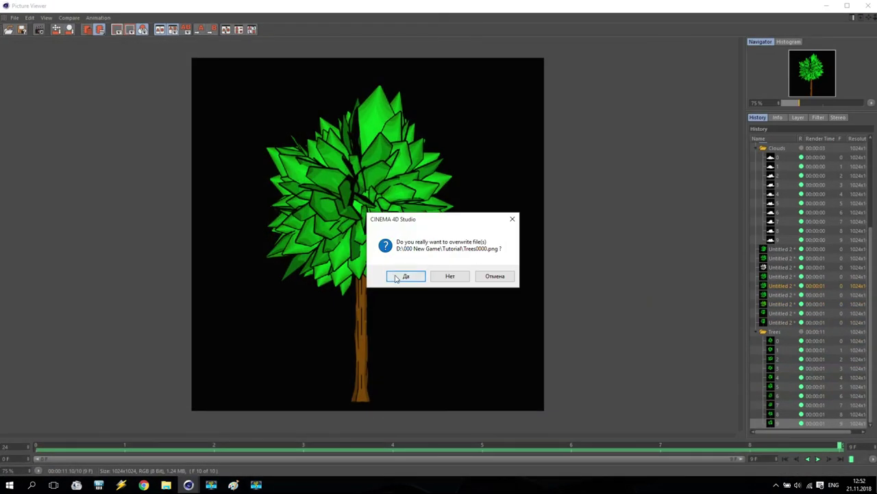
{"action": "left_click", "coordinate": [406, 276]}
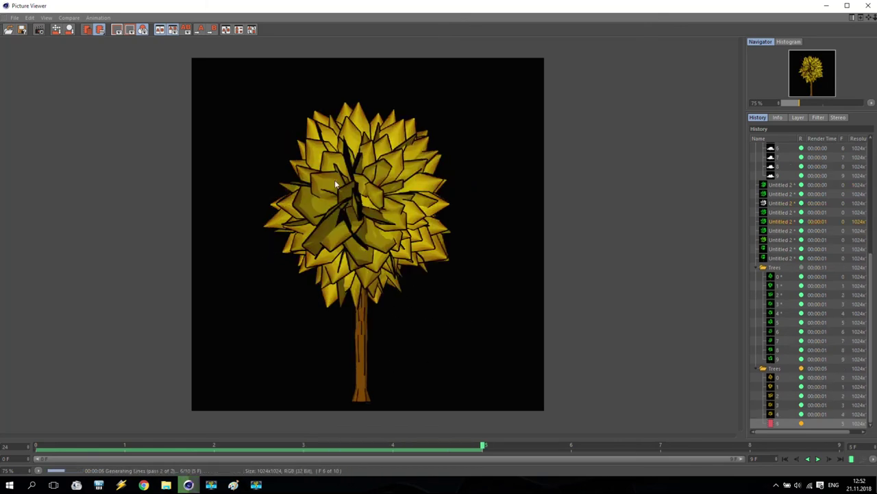
Switch to File Explorer and open the Tutorial folder inside 000 New Game to check the rendered image files
{"action": "mouse_move", "coordinate": [170, 487]}
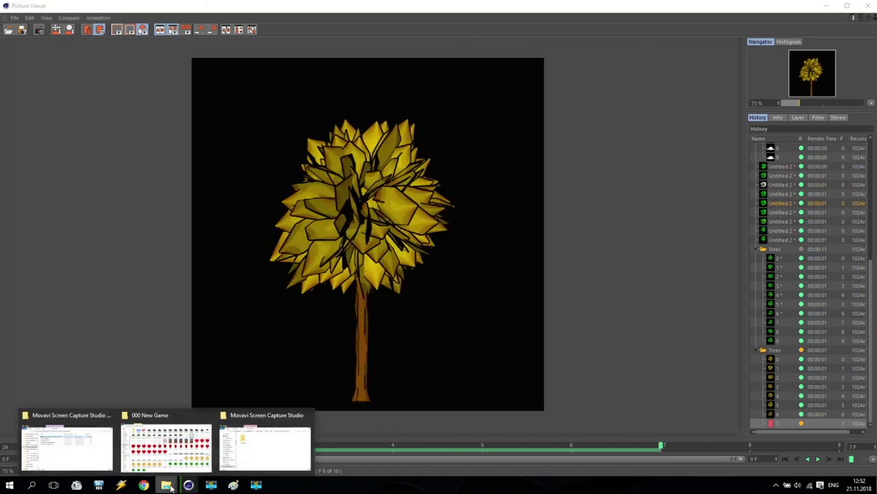
{"action": "left_click", "coordinate": [185, 455]}
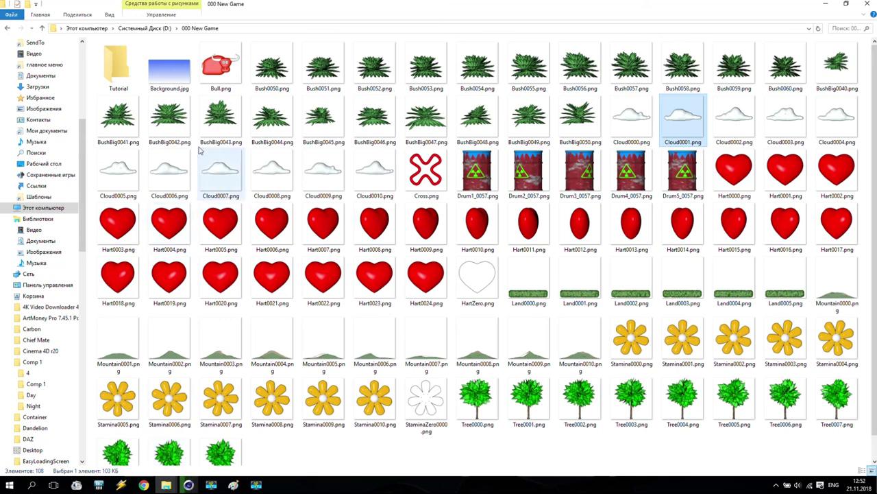
{"action": "left_click", "coordinate": [114, 73]}
{"action": "key", "text": "Return"}
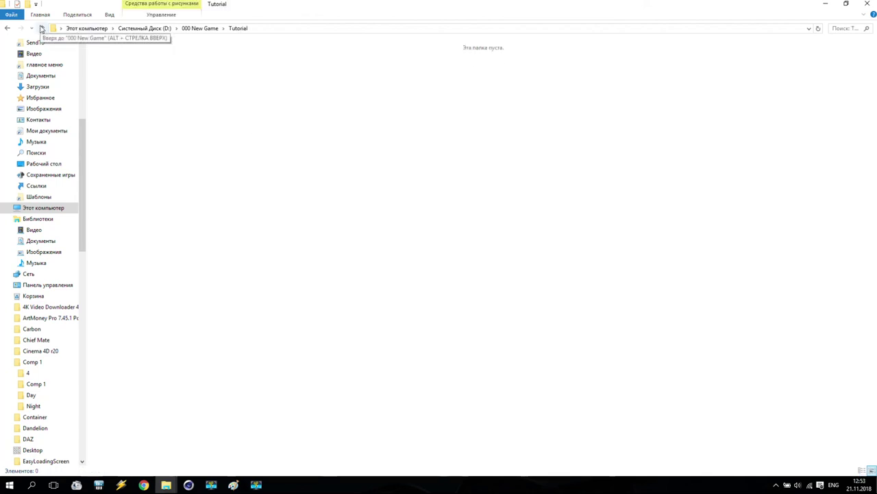
{"action": "left_click", "coordinate": [42, 28]}
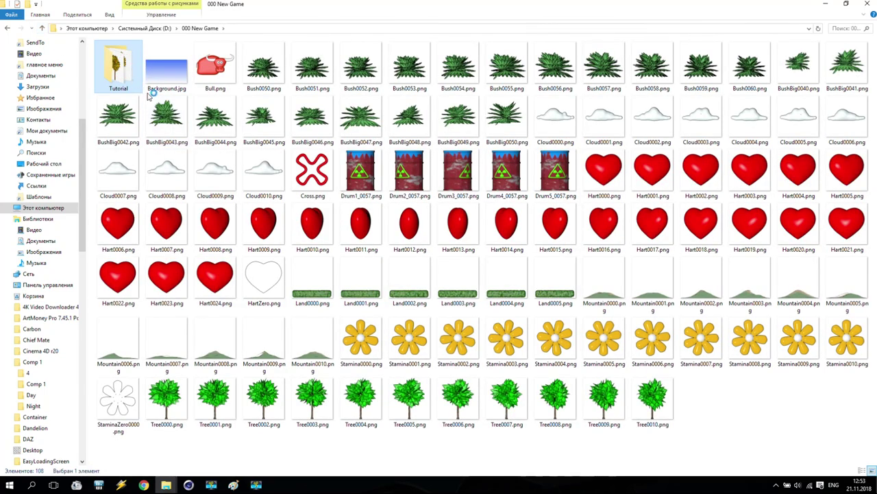
{"action": "double_click", "coordinate": [126, 68]}
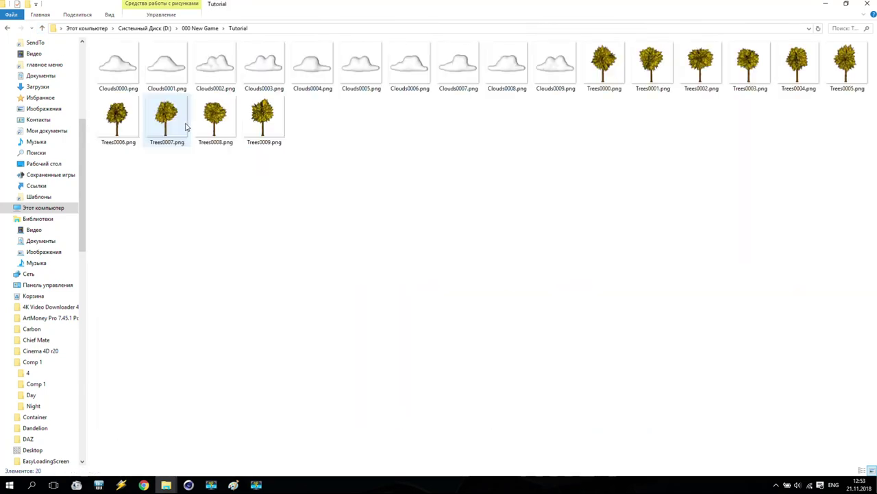
Open Clouds0000.png in the photo viewer and page through the rendered images to examine the variations
{"action": "left_click", "coordinate": [136, 63]}
{"action": "double_click", "coordinate": [137, 64]}
{"action": "left_click", "coordinate": [463, 436]}
{"action": "left_click", "coordinate": [463, 437]}
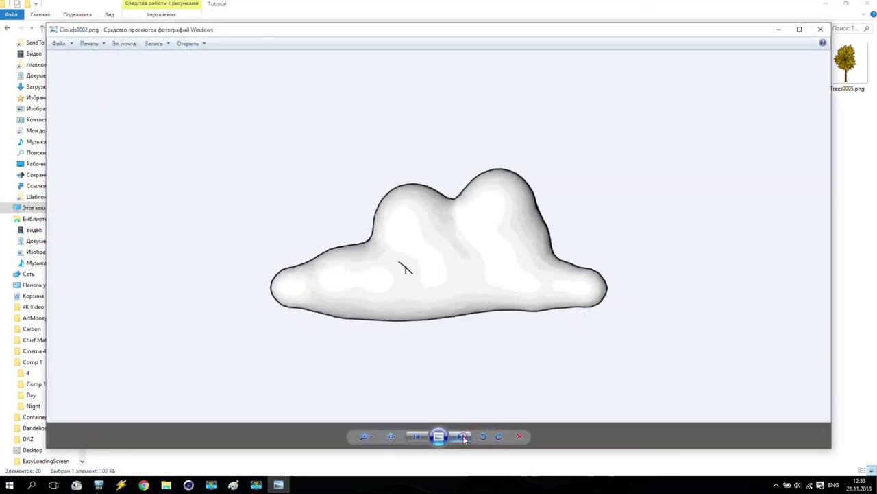
{"action": "left_click", "coordinate": [463, 437]}
{"action": "left_click", "coordinate": [463, 436]}
{"action": "left_click", "coordinate": [464, 437]}
{"action": "left_click", "coordinate": [464, 437]}
{"action": "left_click", "coordinate": [464, 437]}
{"action": "left_click", "coordinate": [464, 436]}
{"action": "left_click", "coordinate": [464, 436]}
{"action": "left_click", "coordinate": [464, 437]}
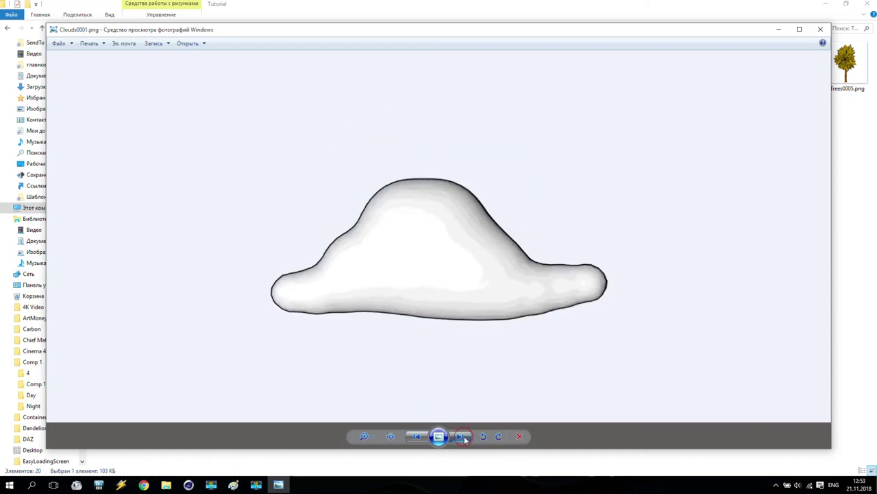
{"action": "left_click", "coordinate": [463, 436]}
Close the image preview, return to CINEMA 4D and close the Picture Viewer to get back to the tree scene
{"action": "left_click", "coordinate": [820, 29]}
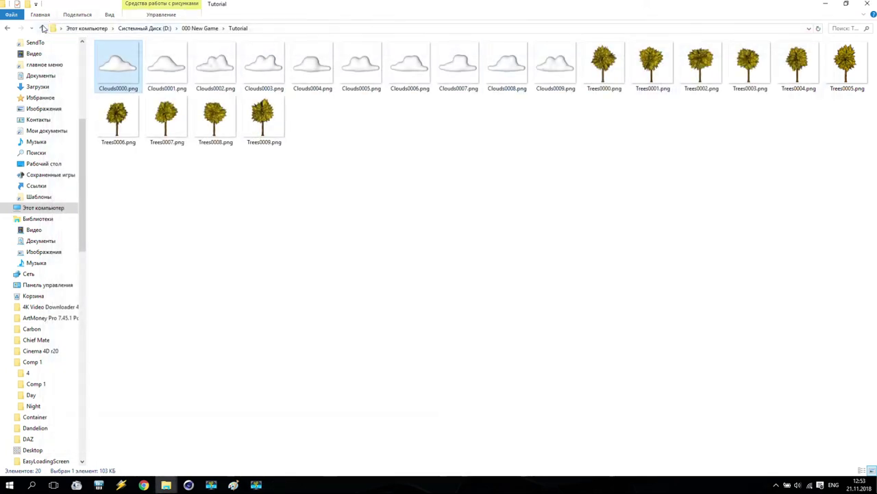
{"action": "left_click", "coordinate": [826, 3]}
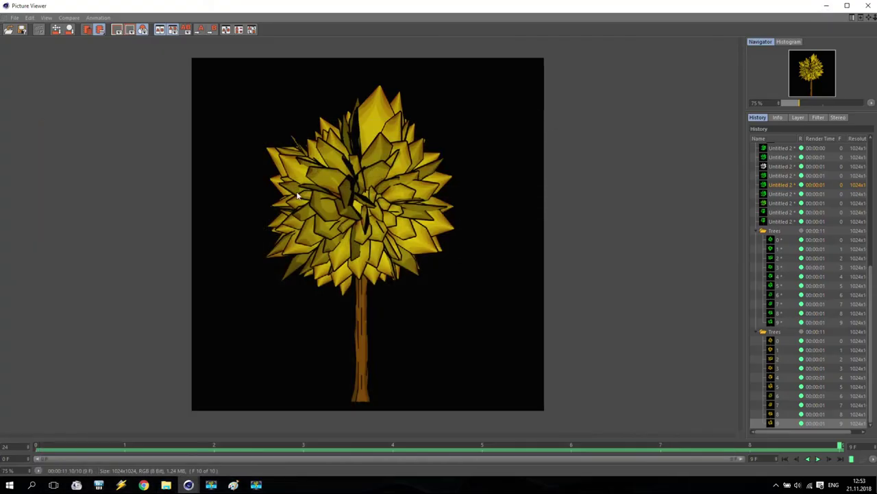
{"action": "left_click", "coordinate": [868, 5]}
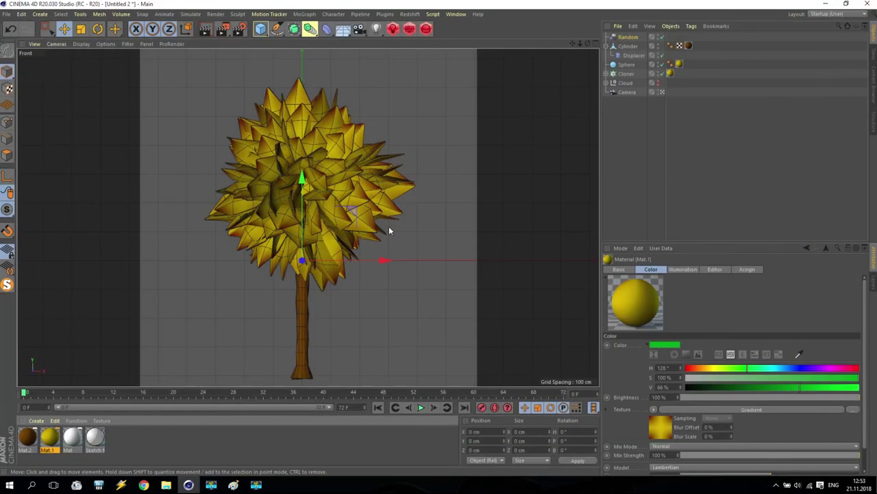